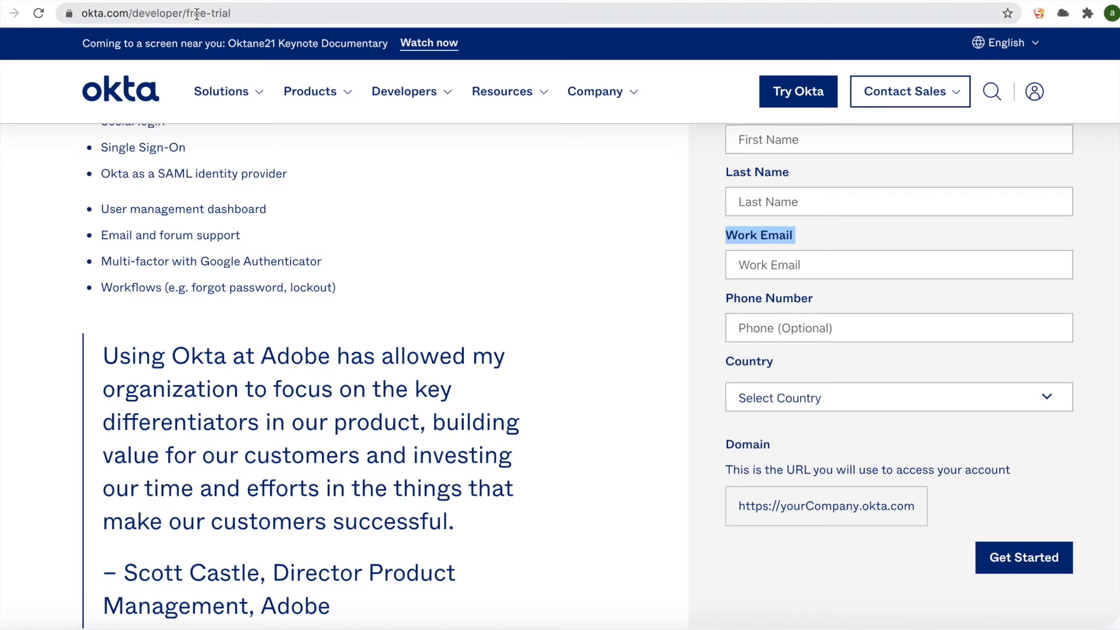
Step: Look over the okta.com free-trial sign-up form, focusing and highlighting its Work Email field
scroll(669, 217, "up", 2)
scroll(676, 219, "up", 1)
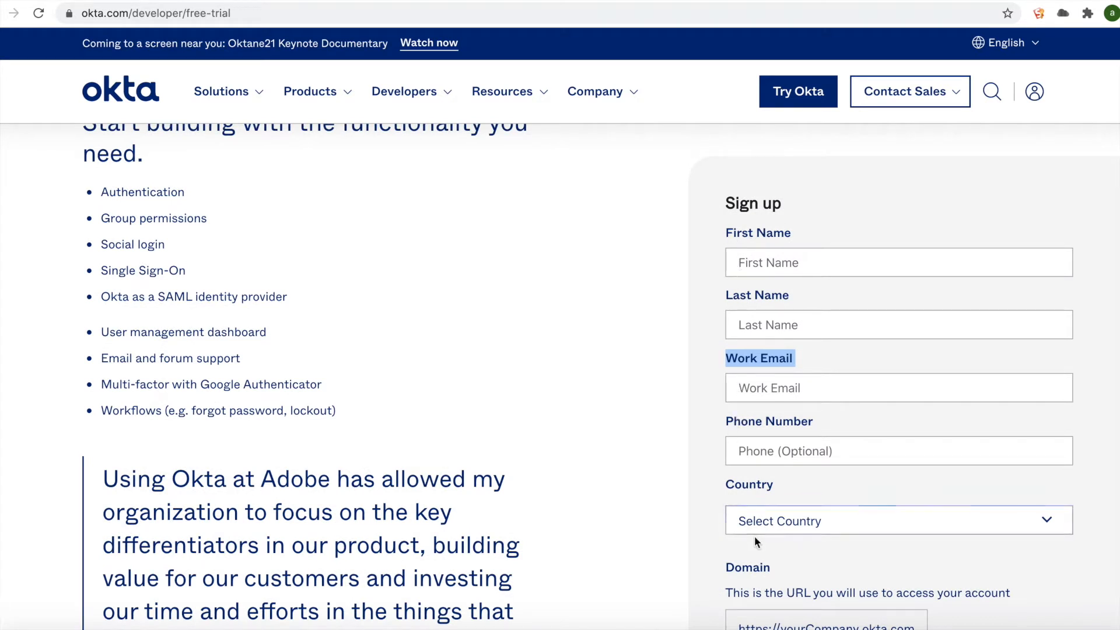
left_click(794, 380)
left_click_drag(793, 362, 730, 361)
scroll(710, 366, "down", 1)
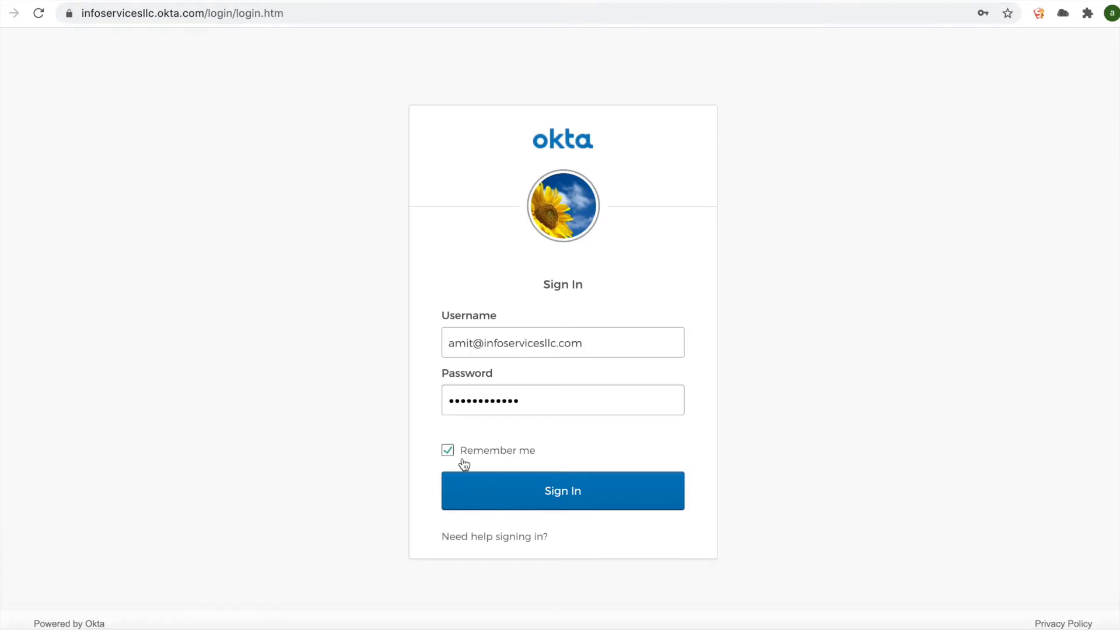
Step: Sign in to Okta, open the Admin Console, and submit the Okta Verify passcode
left_click(534, 500)
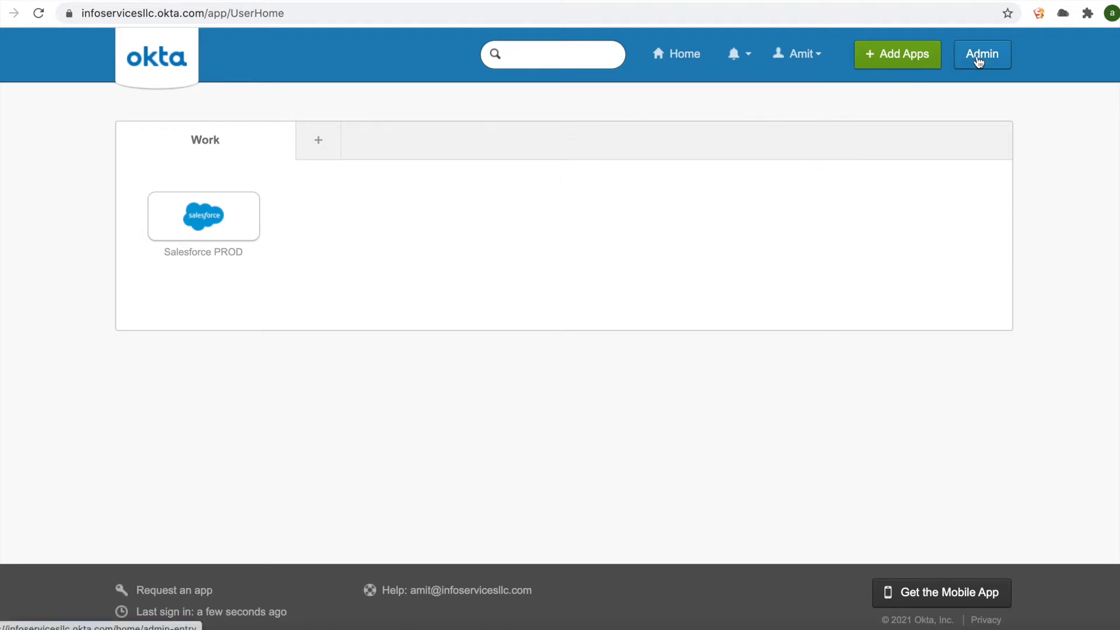
left_click(980, 58)
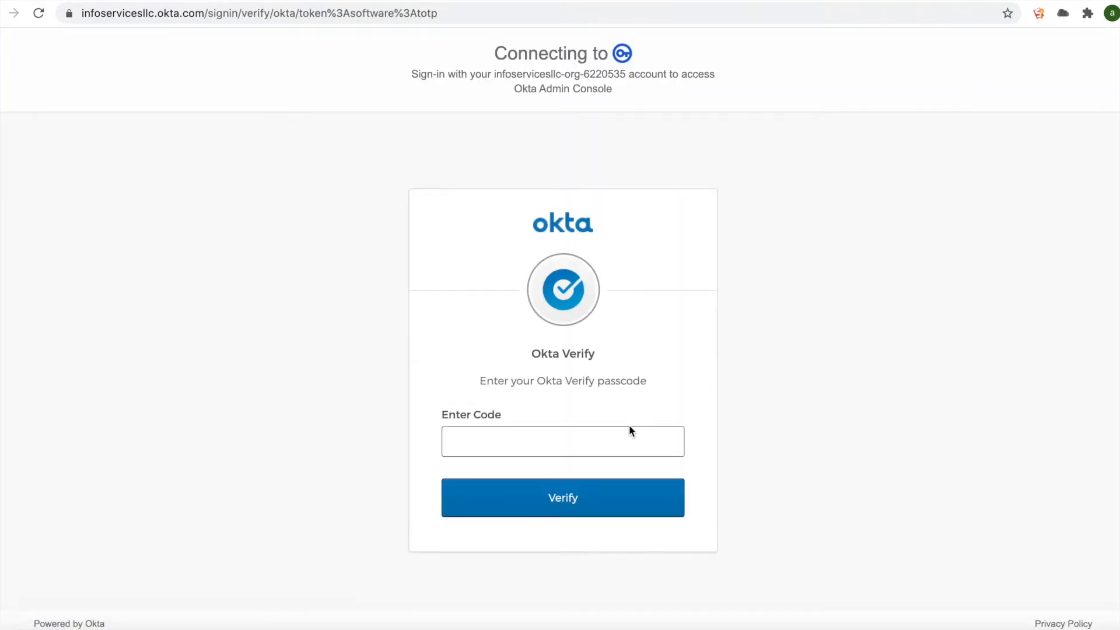
key("Return")
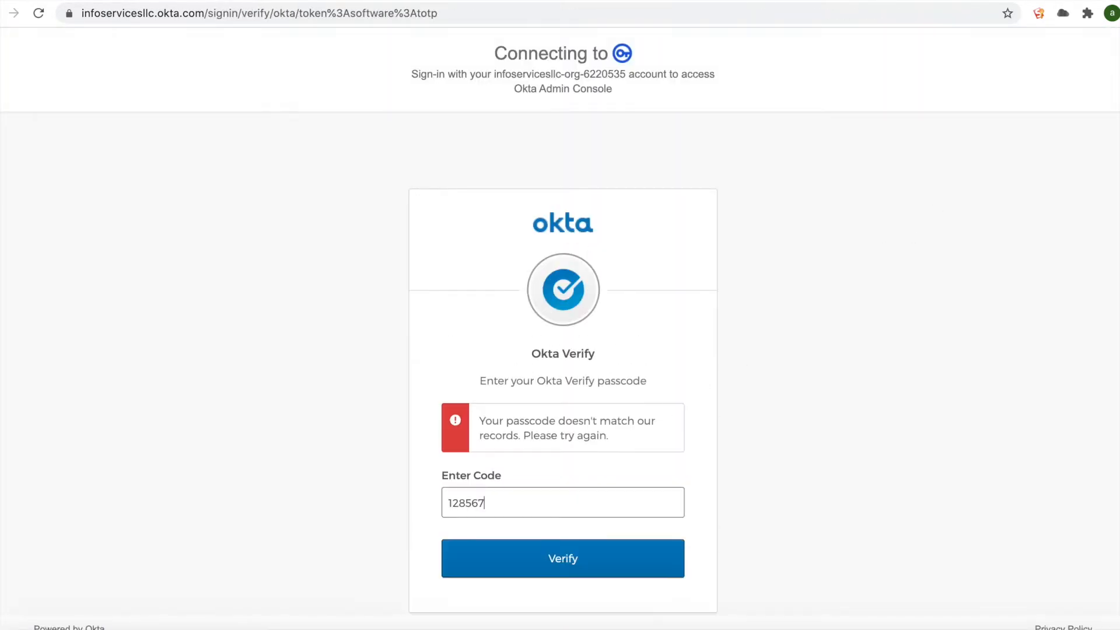
key("Return")
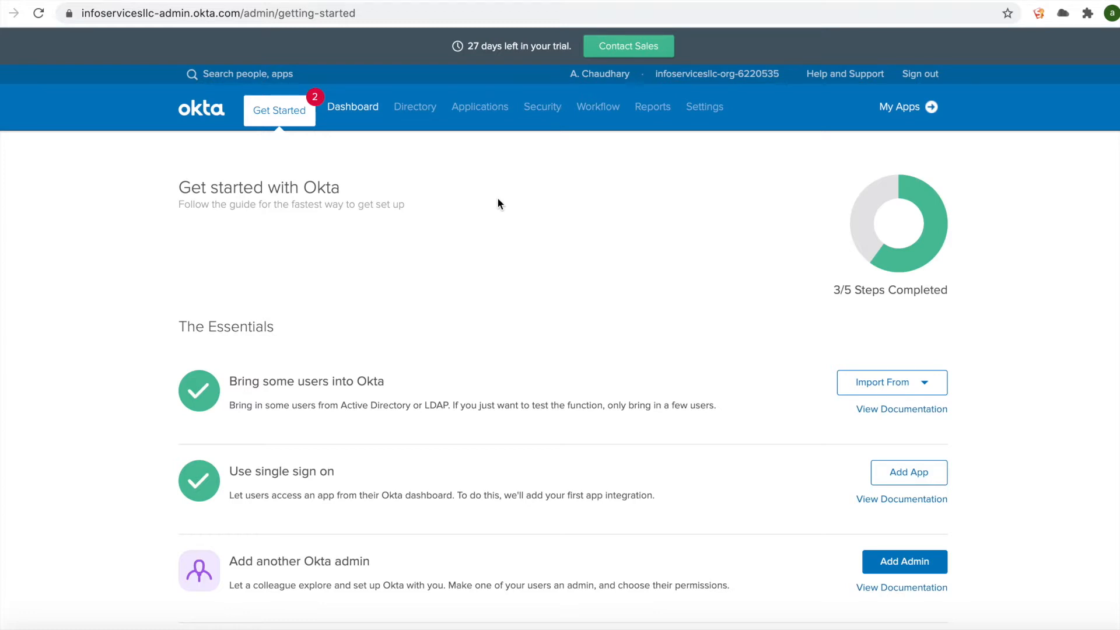
Step: Search the application catalogue for Salesforce.com and add that integration to the org
left_click(487, 115)
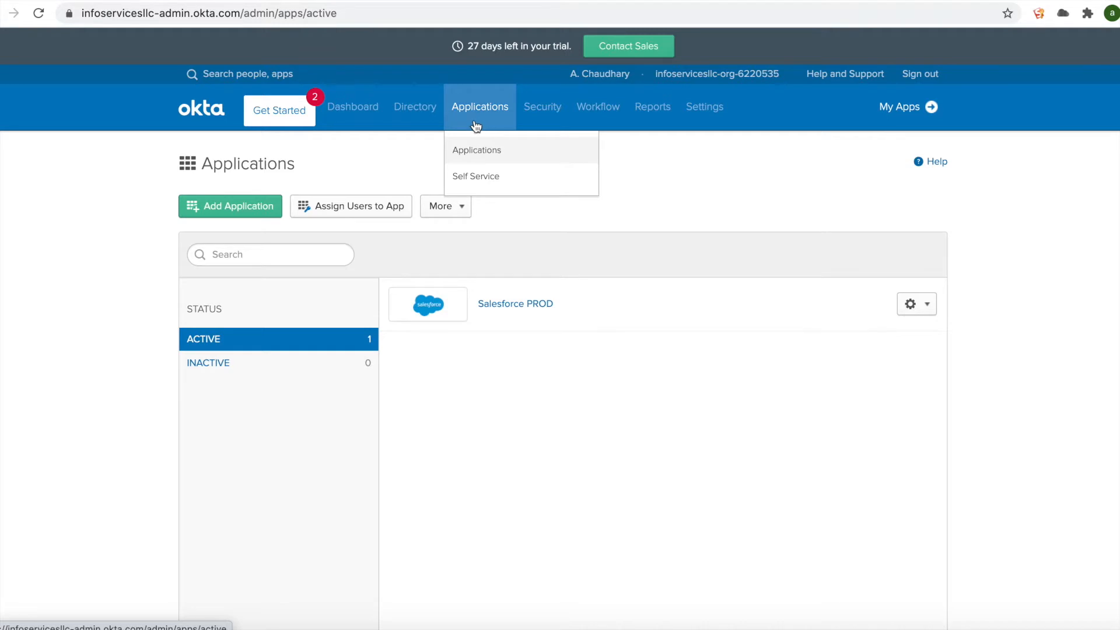
left_click(258, 209)
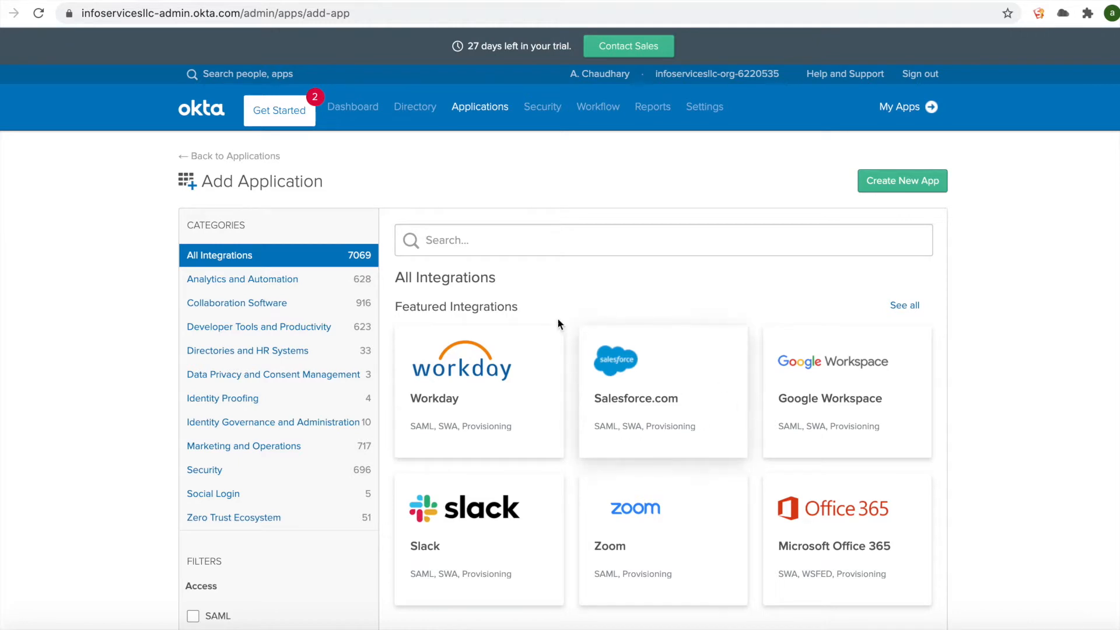
scroll(579, 448, "down", 5)
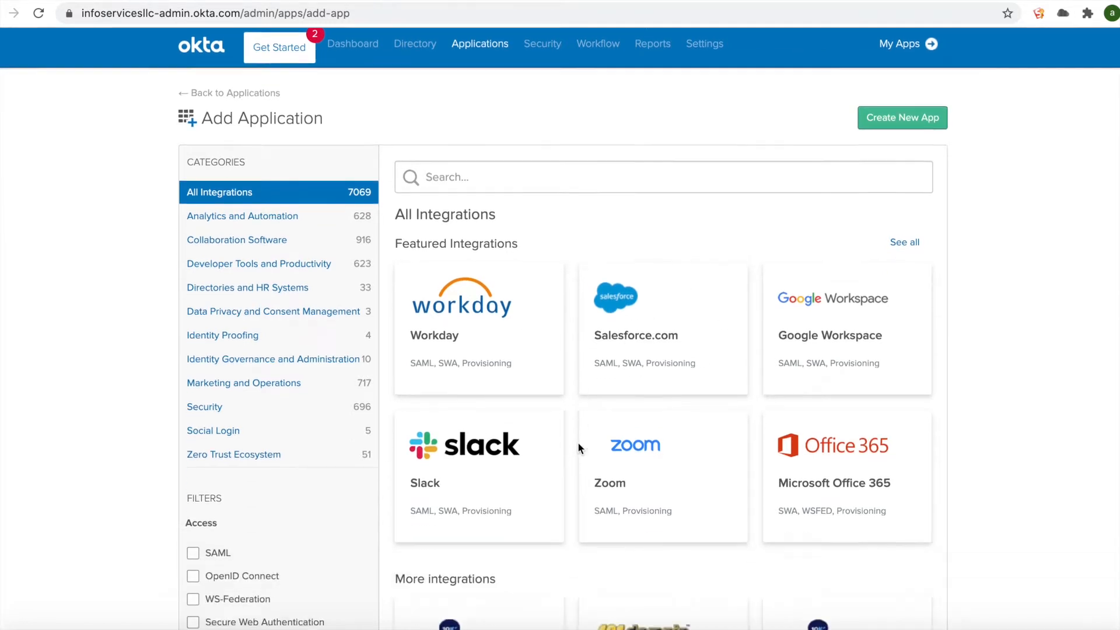
scroll(578, 442, "up", 1)
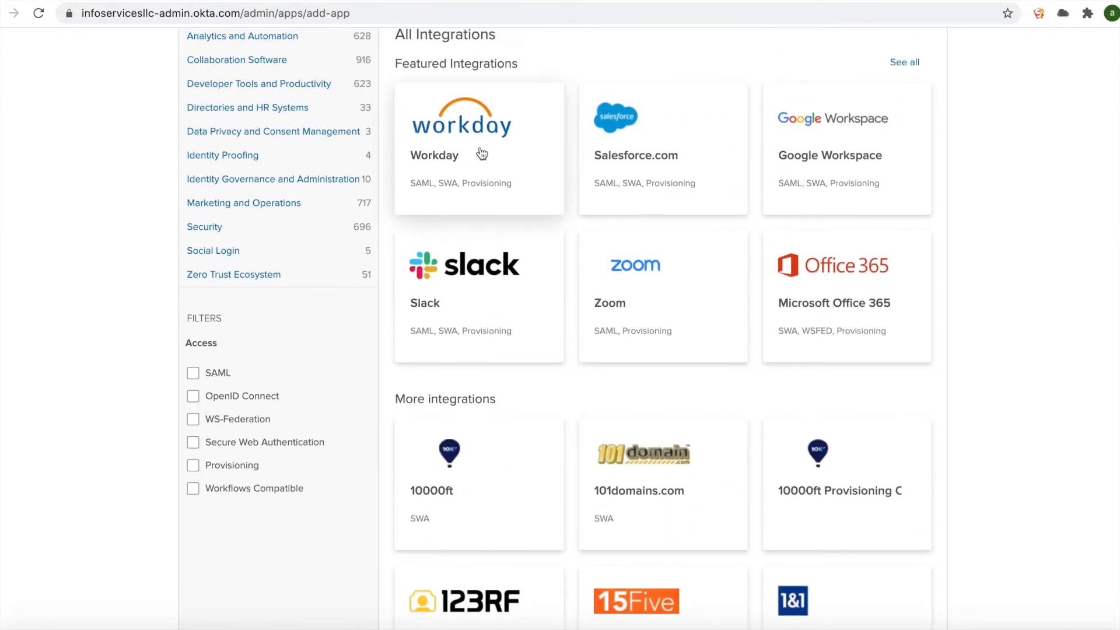
scroll(852, 420, "down", 1)
scroll(848, 468, "down", 5)
scroll(843, 465, "up", 9)
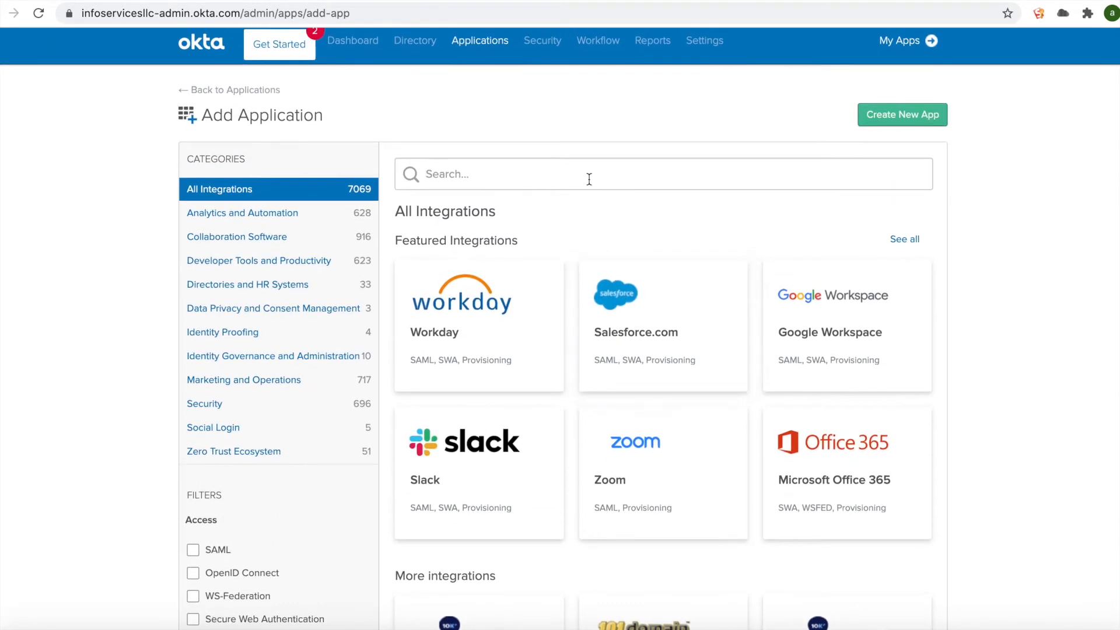
type("Salesforce.com")
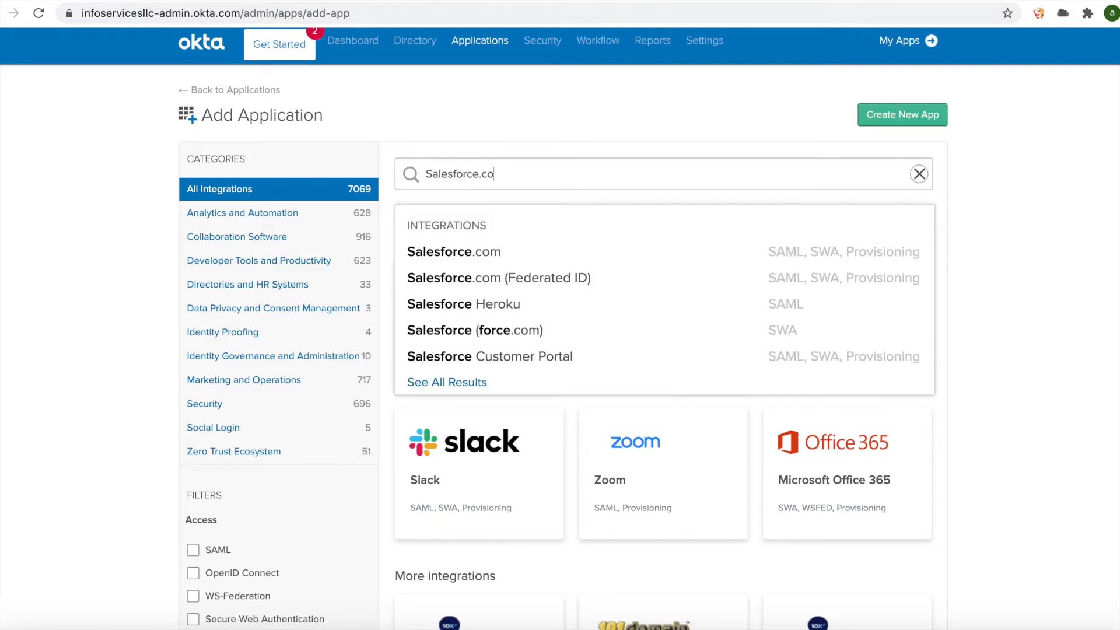
left_click(496, 257)
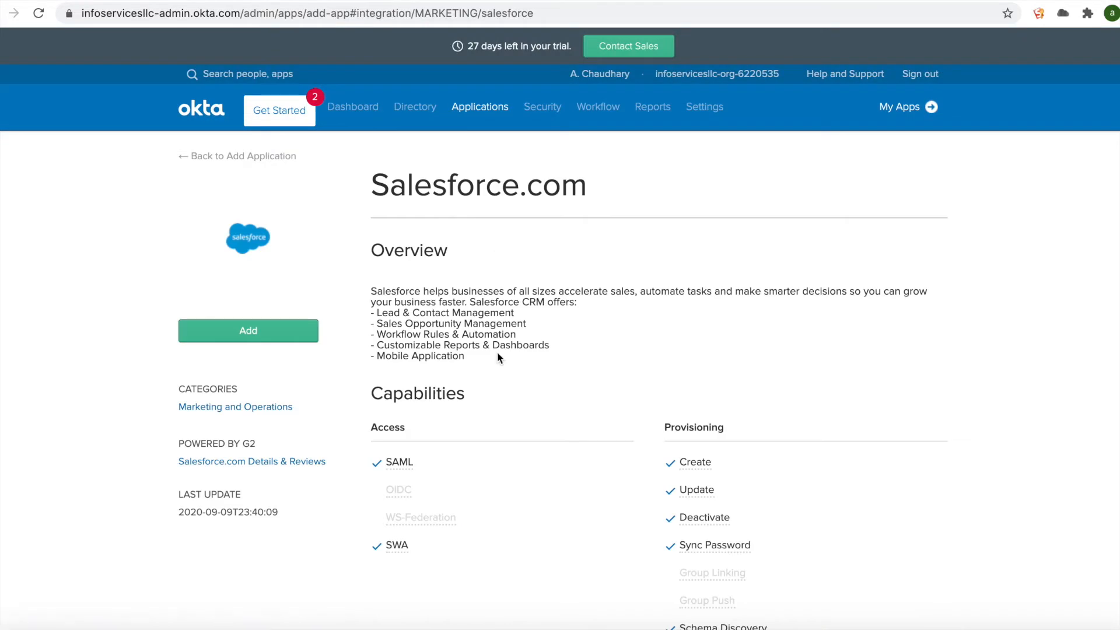
left_click(248, 331)
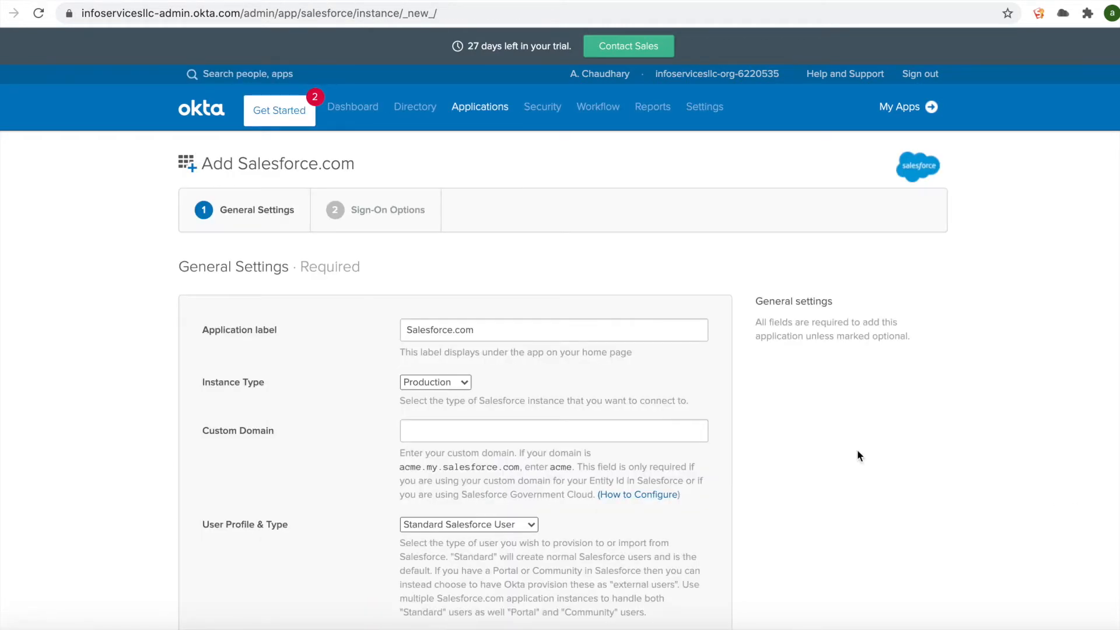
Step: Review the General Settings form's example domain help text, then switch to the Salesforce home page
scroll(768, 431, "down", 3)
scroll(768, 433, "down", 2)
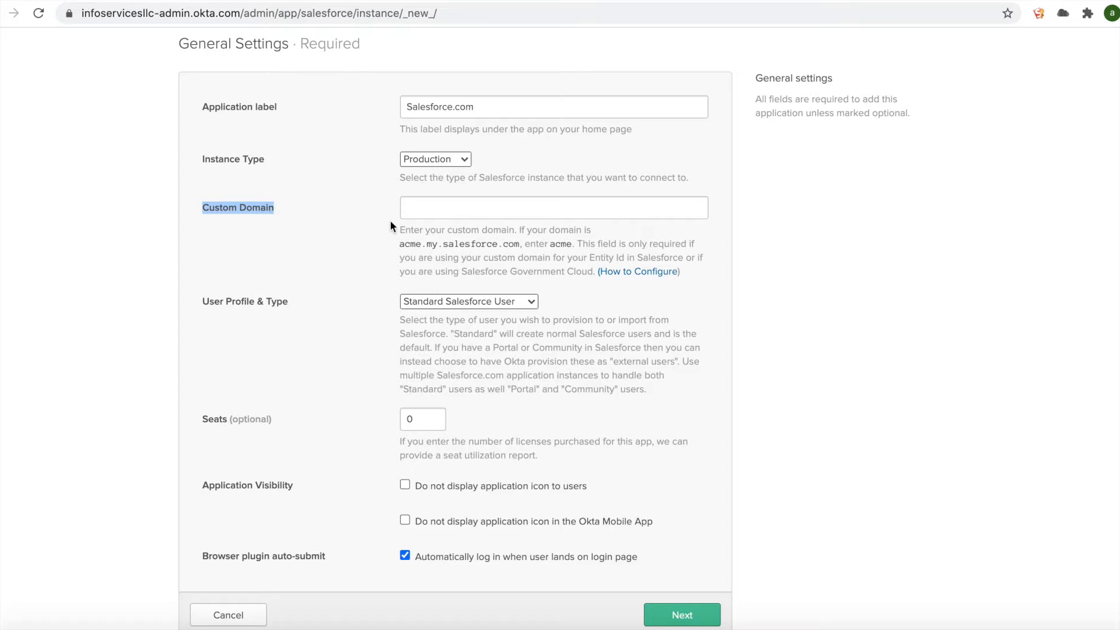
mouse_move(414, 244)
left_mouse_down()
mouse_move(509, 244)
mouse_move(399, 245)
left_mouse_up()
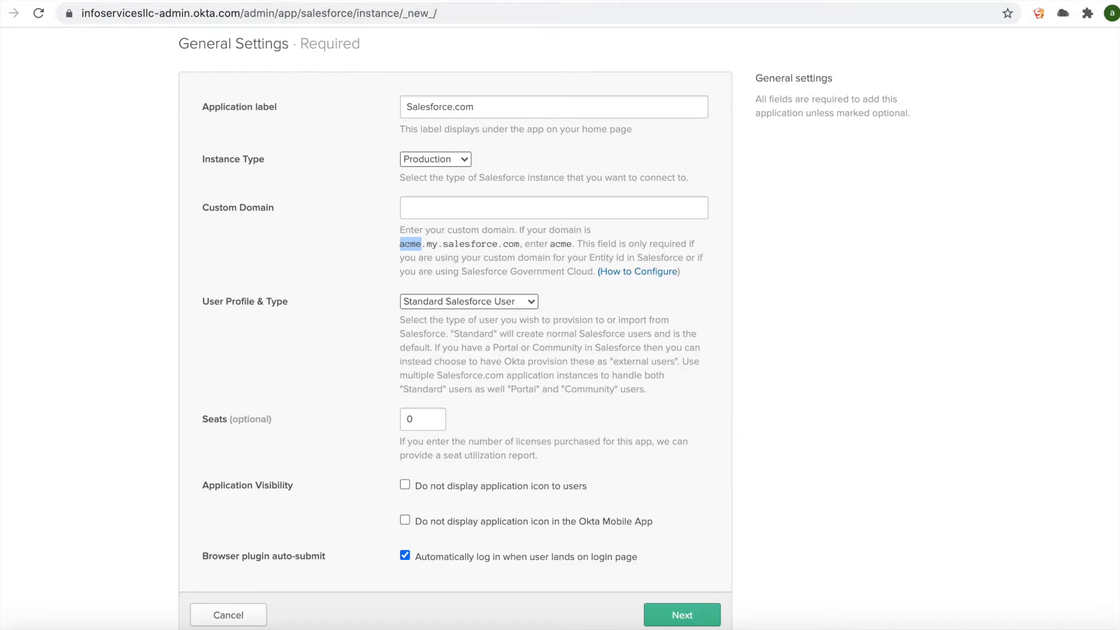
left_click(128, 0)
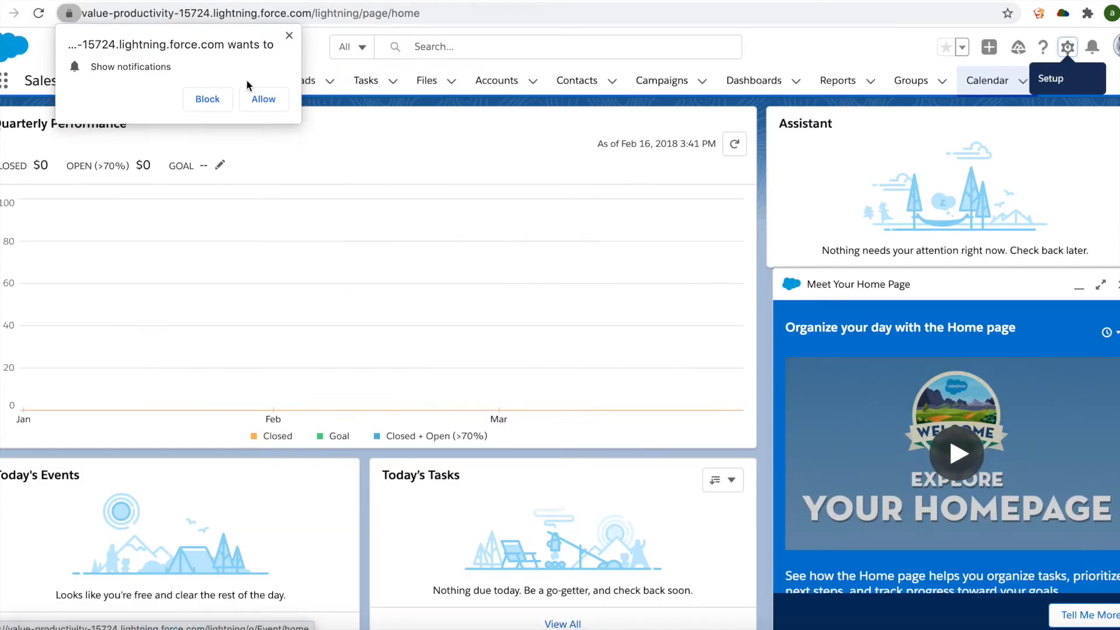
Step: In Setup, find My Domain via Quick Find 'Domain' and select the My Domain Name value
left_click(1067, 47)
left_click(1000, 94)
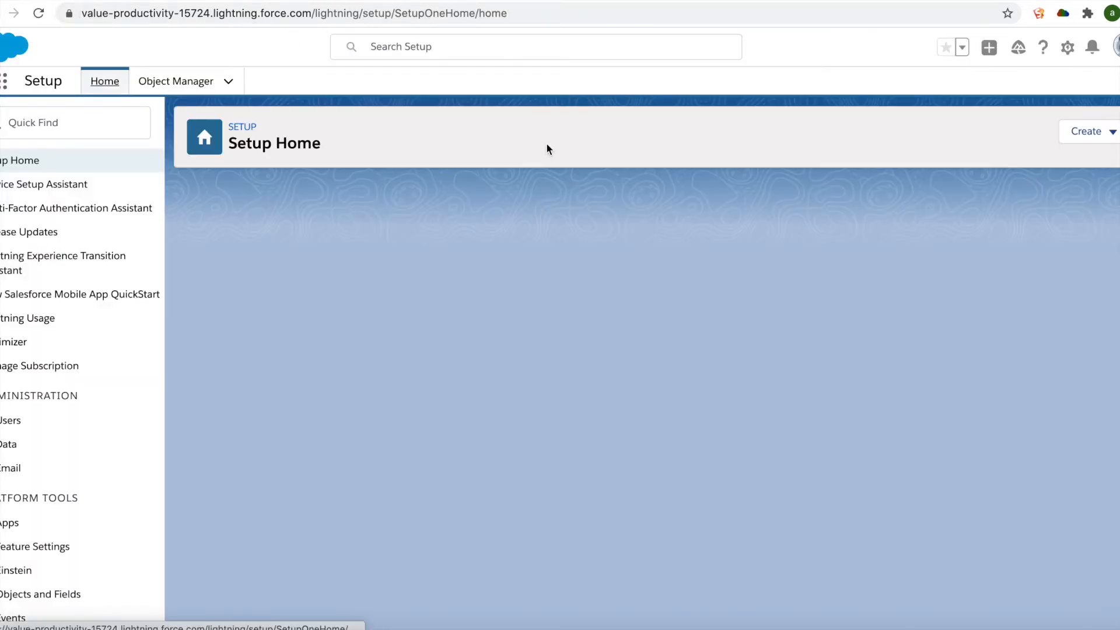
left_click(123, 117)
type("Domain")
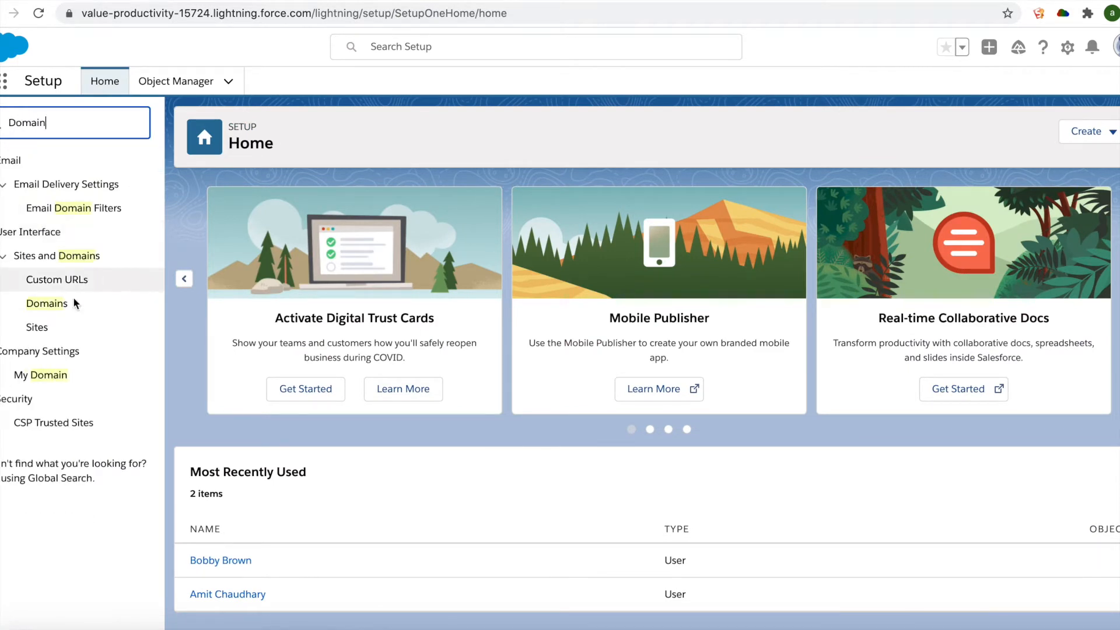
left_click(64, 374)
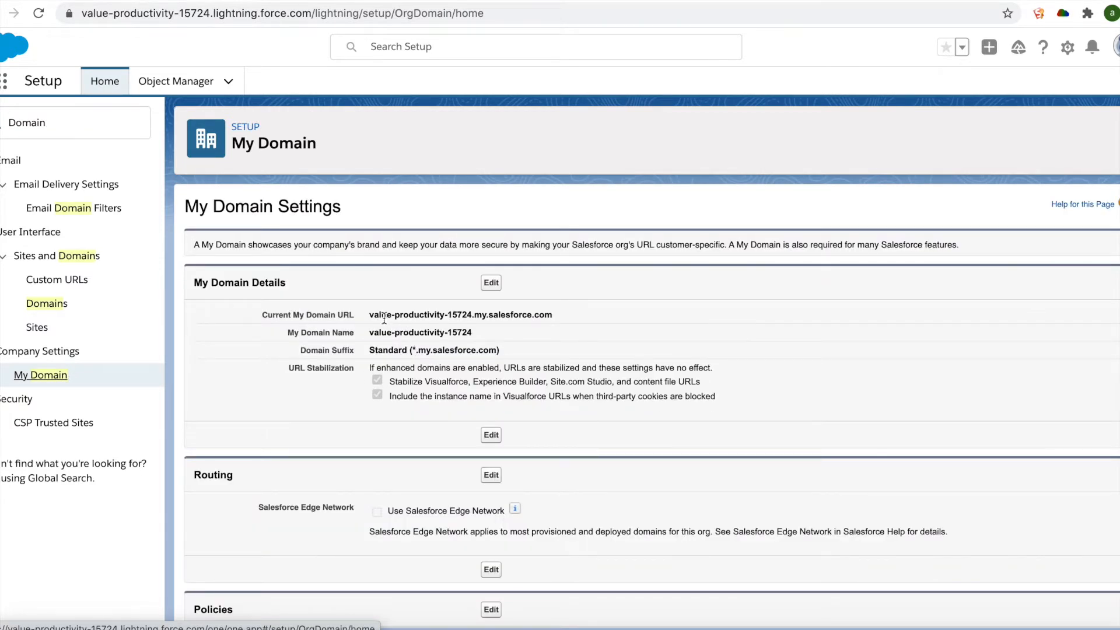
left_click_drag(369, 332, 473, 333)
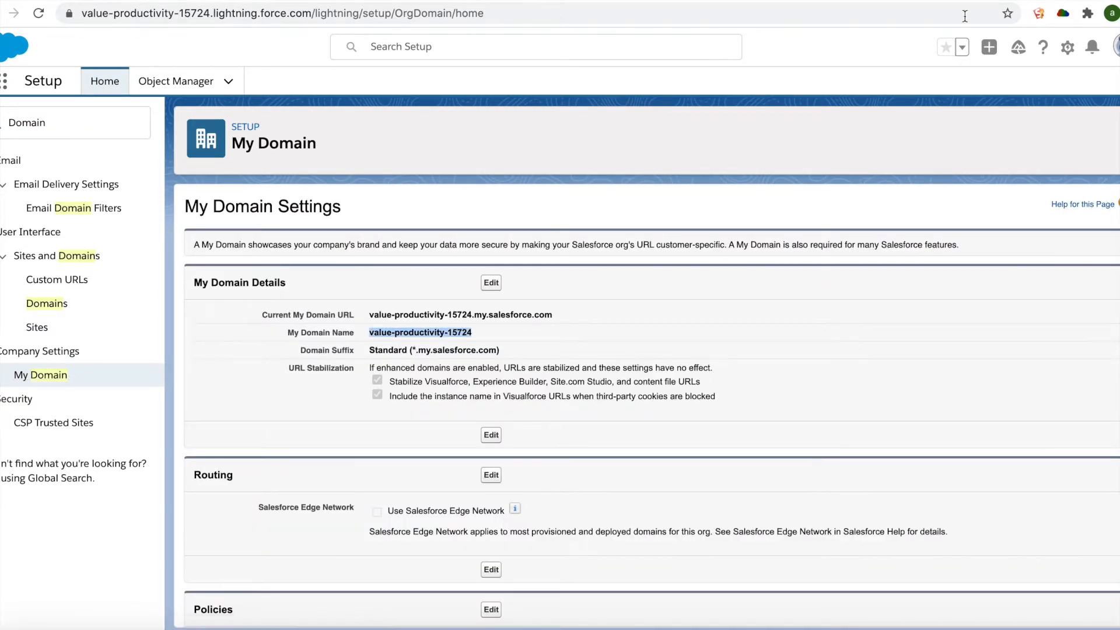
triple_click(459, 332)
key("ctrl+c")
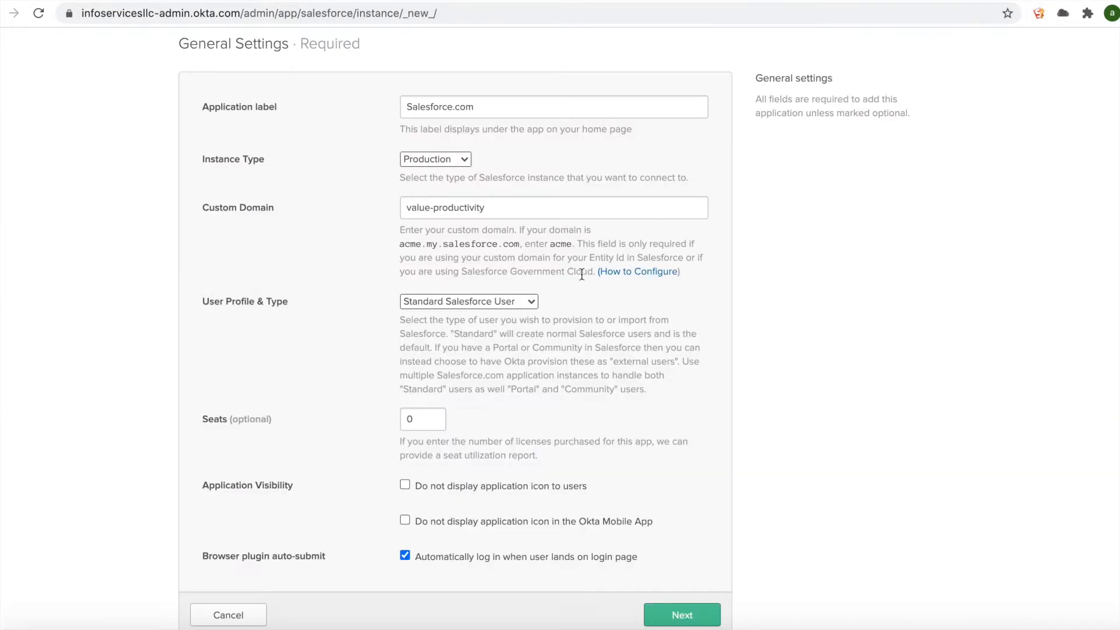
Step: Paste value-productivity-15724 into Custom Domain and keep Production as the instance type
triple_click(501, 209)
key("ctrl+v")
left_click(428, 160)
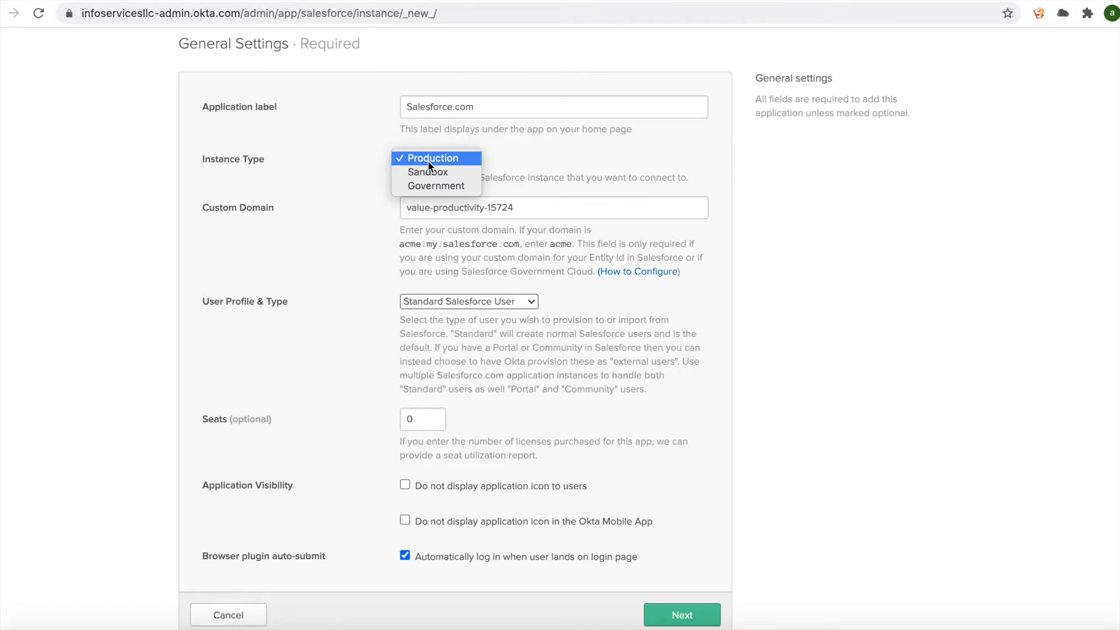
left_click(467, 162)
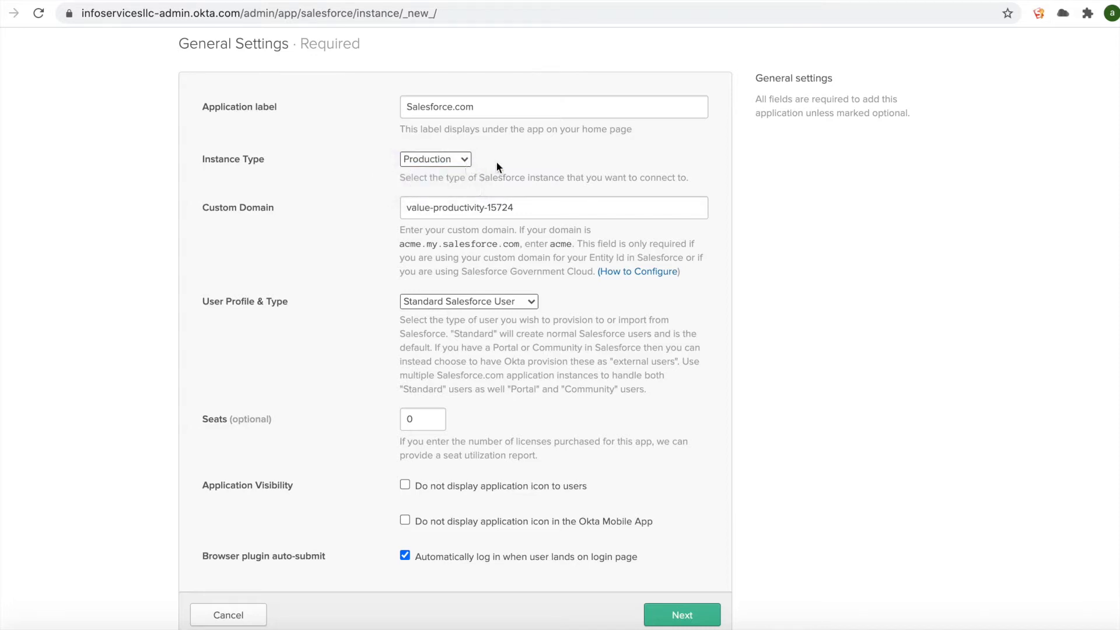
Step: Rename the application label to 'Demo Salesforce Org' and keep Standard Salesforce User as profile type
triple_click(486, 107)
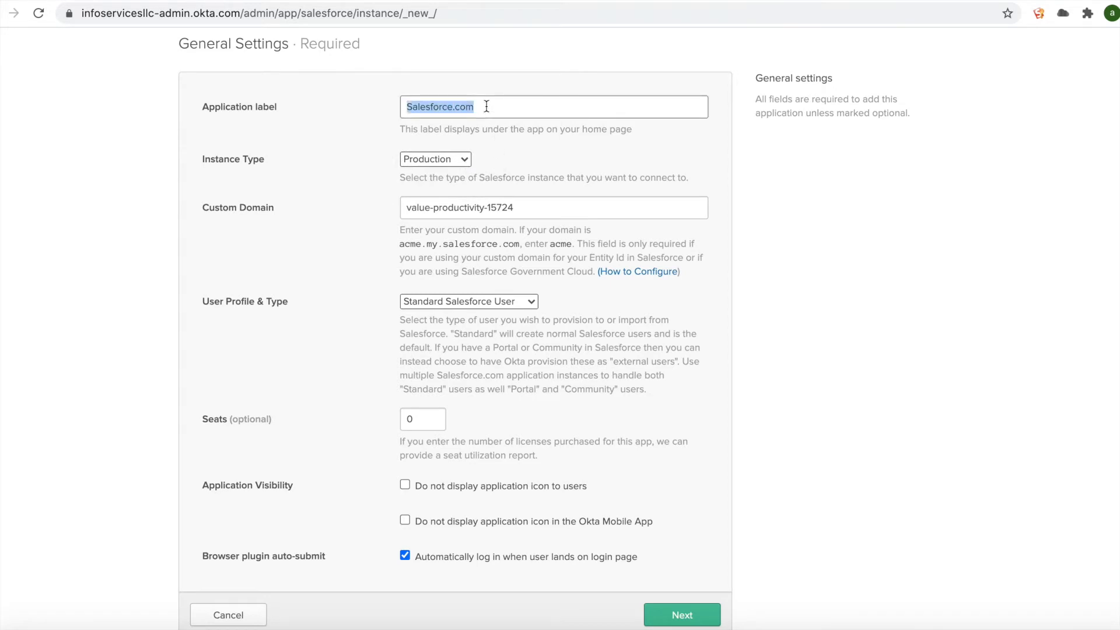
type("Demo")
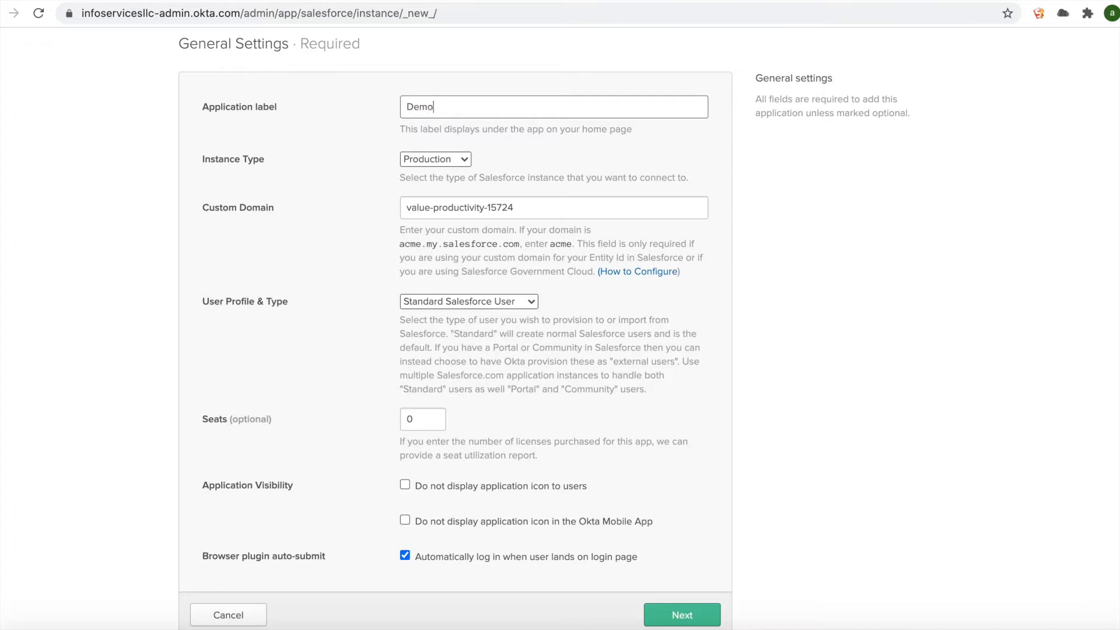
type(" Salesforce Org")
left_click(671, 303)
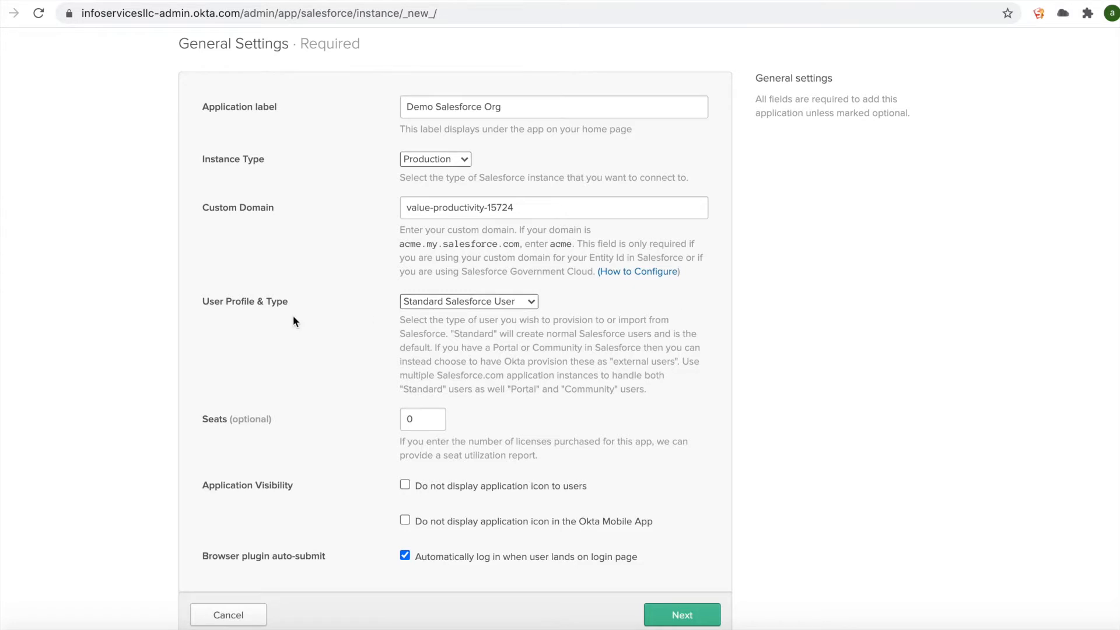
scroll(293, 318, "down", 3)
left_click(457, 196)
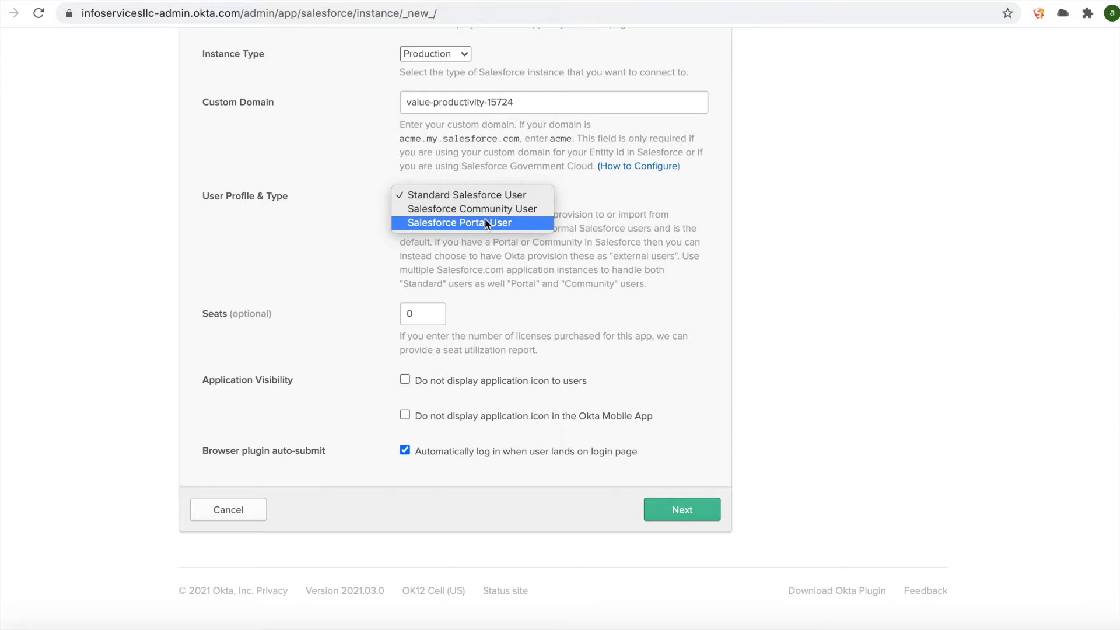
left_click(669, 213)
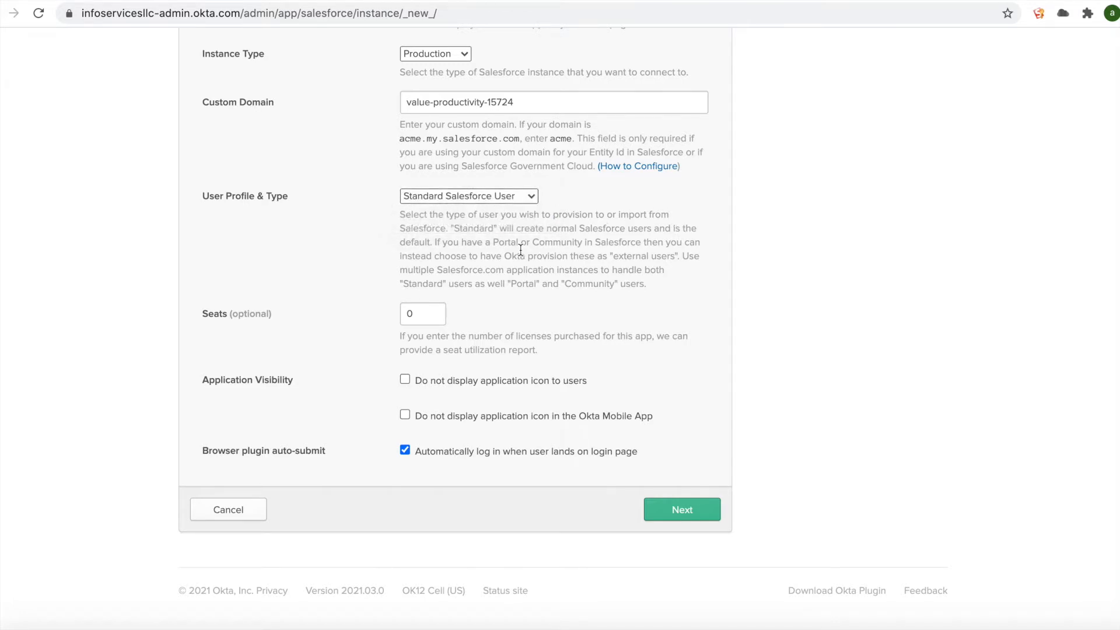
scroll(551, 294, "down", 1)
scroll(551, 292, "up", 1)
scroll(477, 335, "down", 2)
scroll(477, 337, "down", 2)
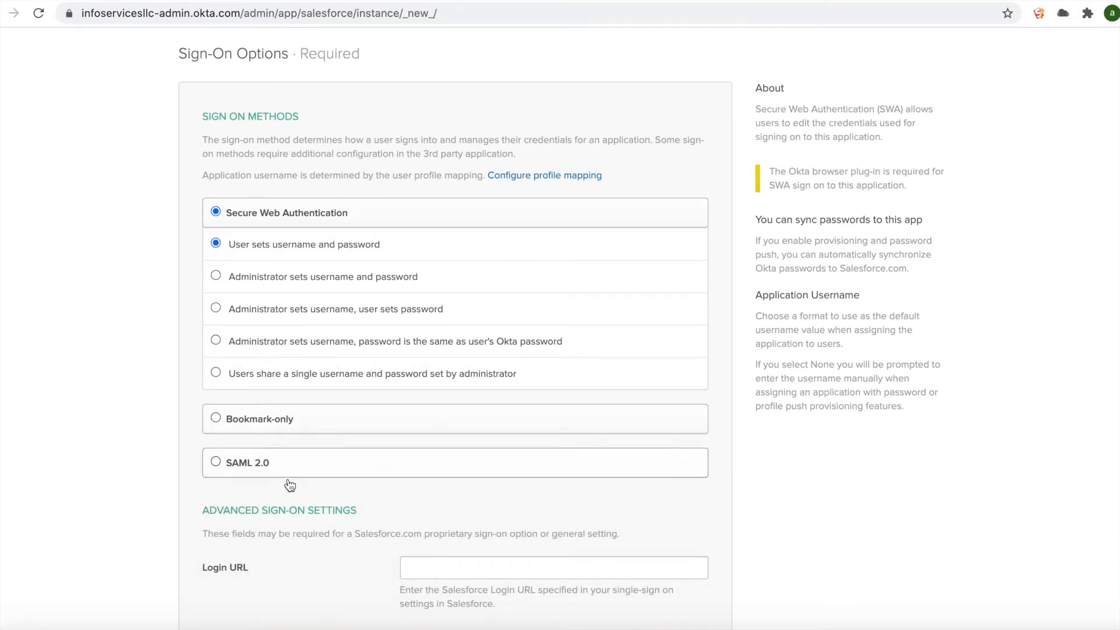
Step: Choose SAML 2.0 as the sign-on method and open its View Setup Instructions page
left_click(257, 468)
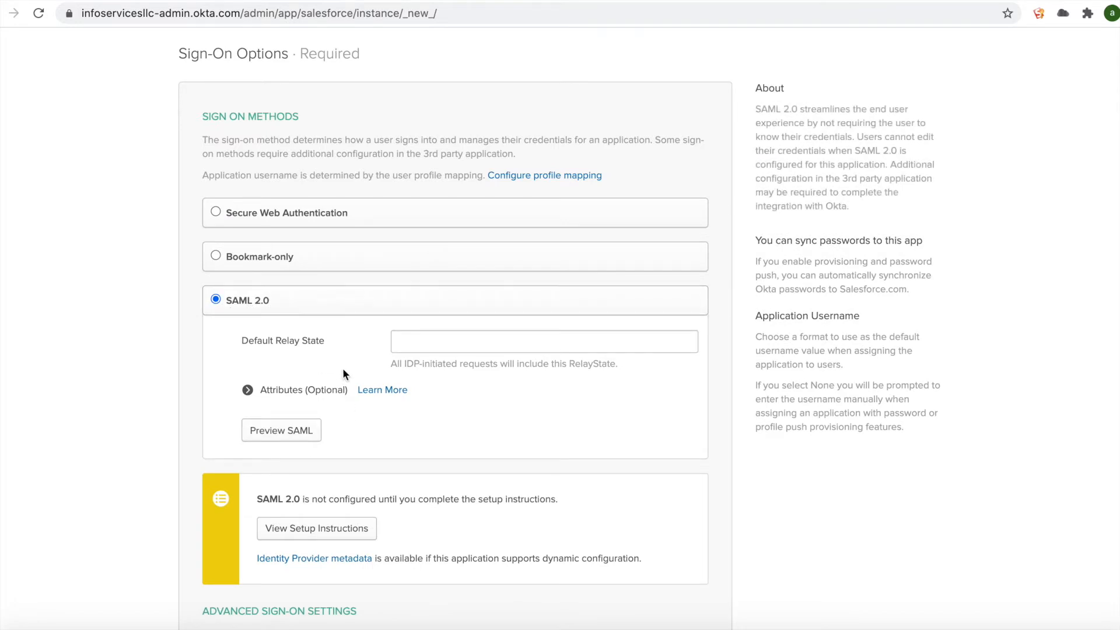
scroll(403, 415, "down", 2)
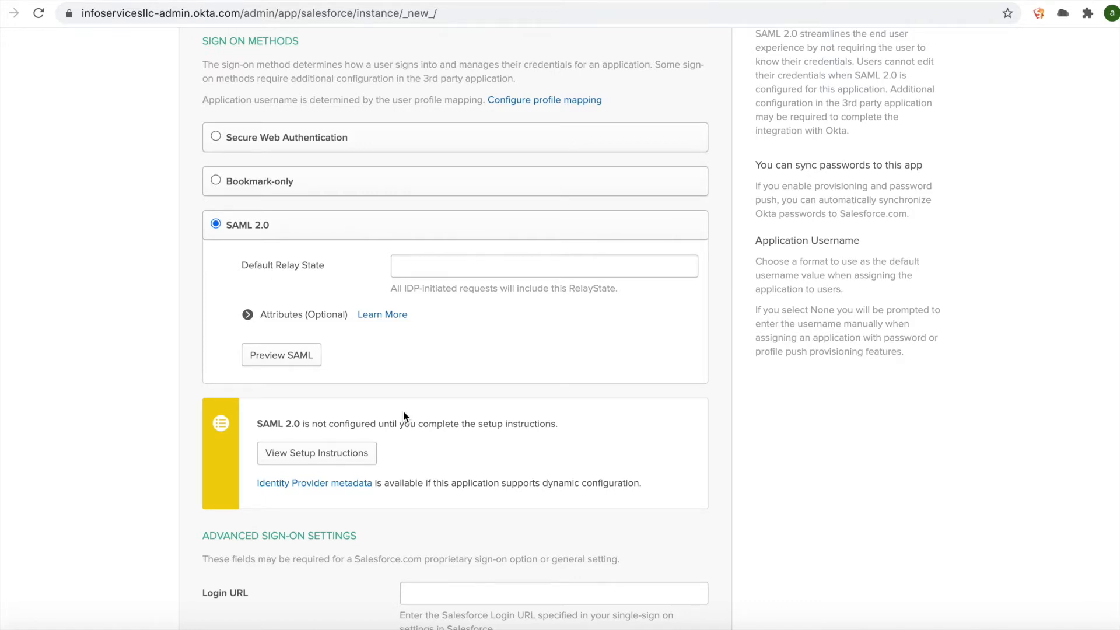
scroll(395, 420, "down", 1)
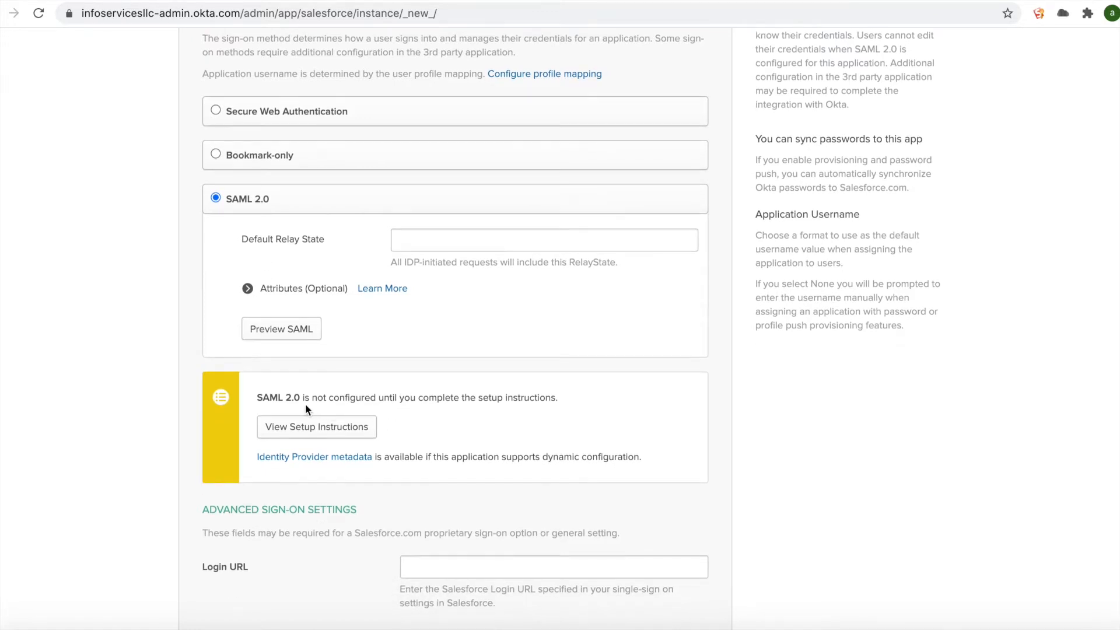
left_click_drag(260, 403, 524, 400)
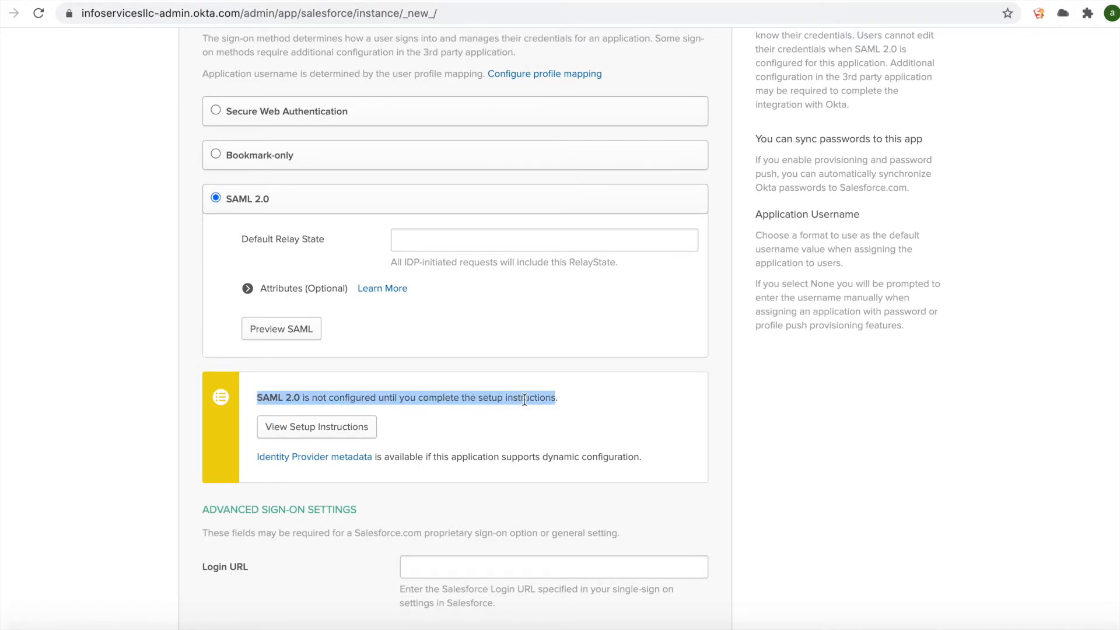
left_click(511, 426)
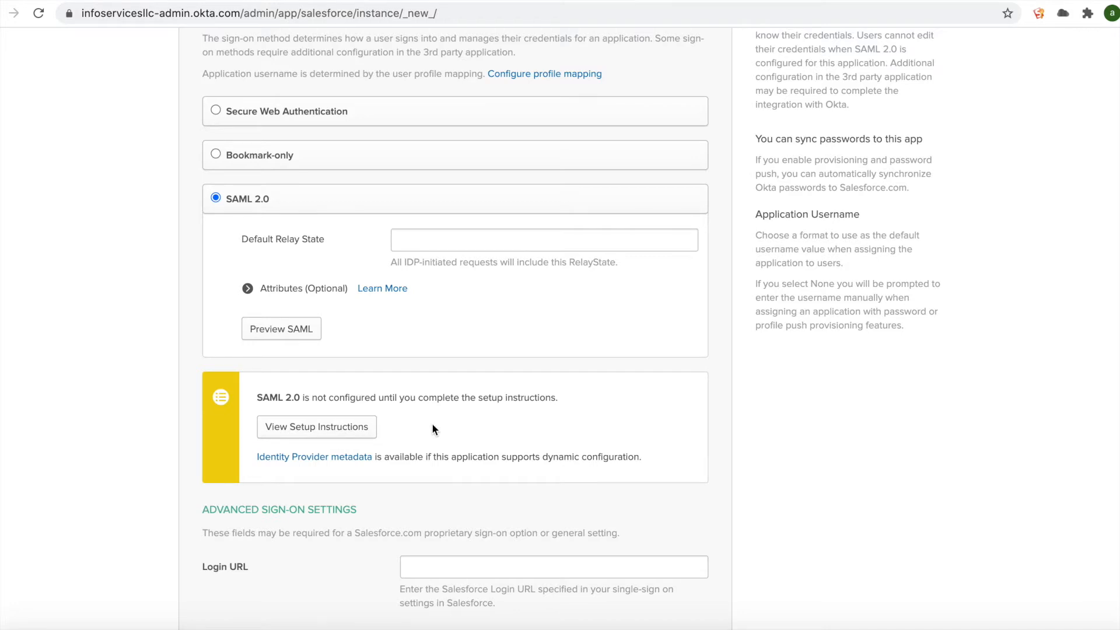
scroll(432, 424, "up", 5)
scroll(432, 425, "left", 5)
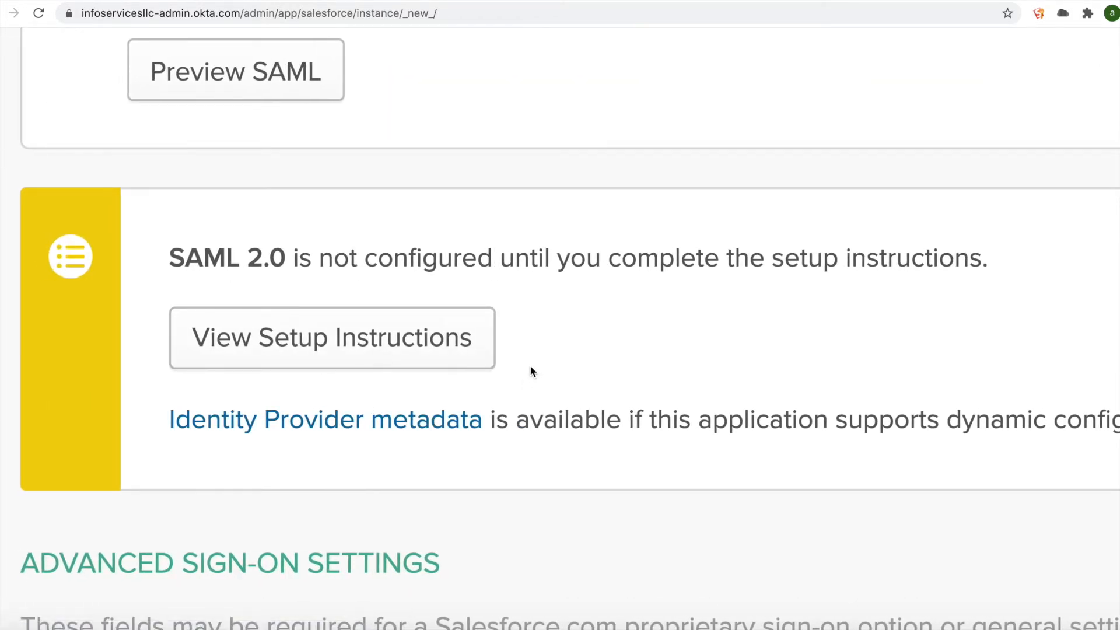
scroll(517, 360, "down", 5)
left_click(344, 350)
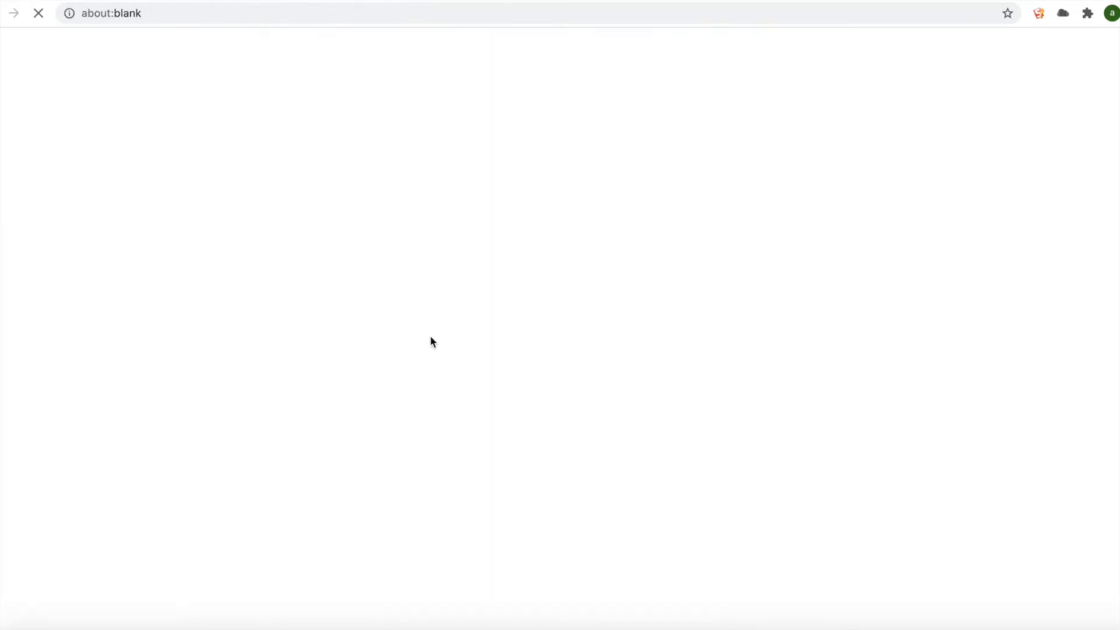
Step: Read through the Configuring SAML section of the Okta documentation
scroll(592, 315, "down", 10)
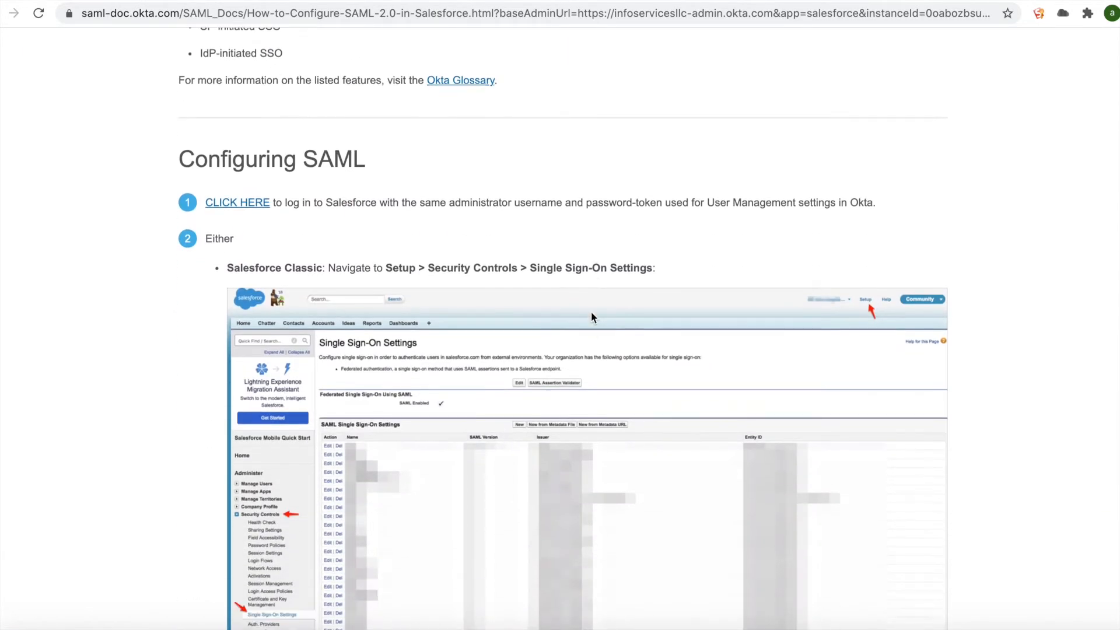
scroll(590, 312, "down", 3)
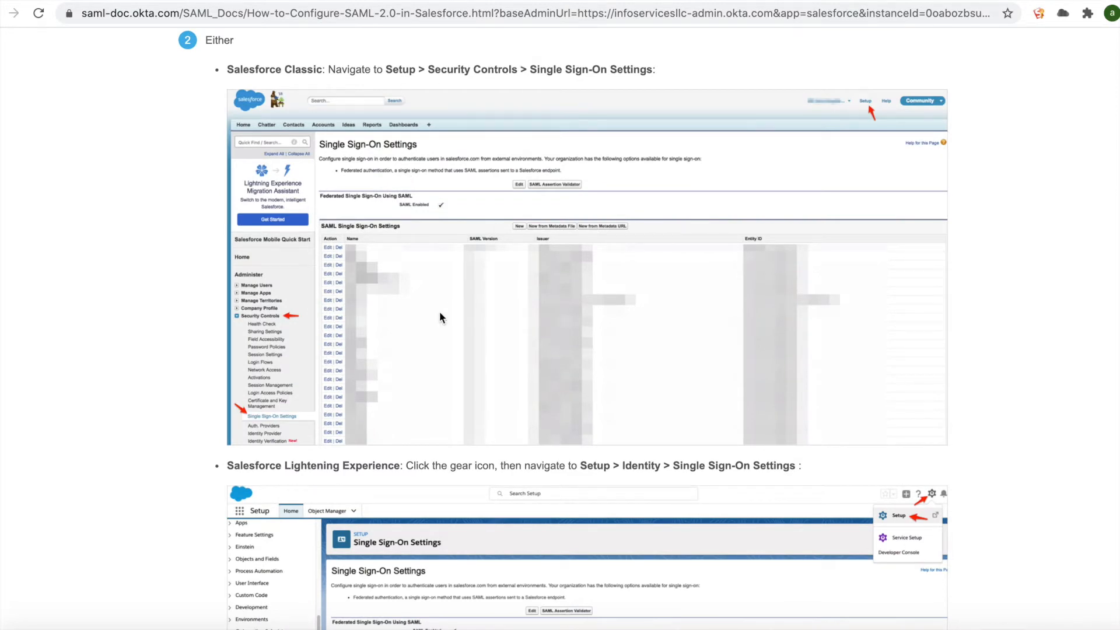
scroll(439, 310, "down", 4)
scroll(440, 314, "down", 8)
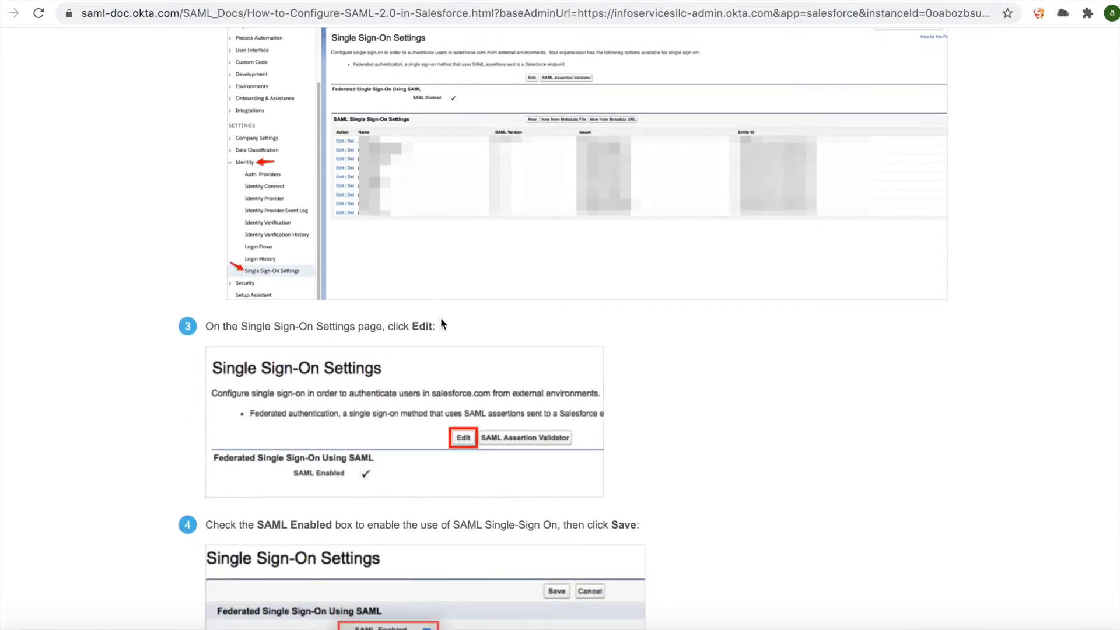
scroll(440, 317, "down", 6)
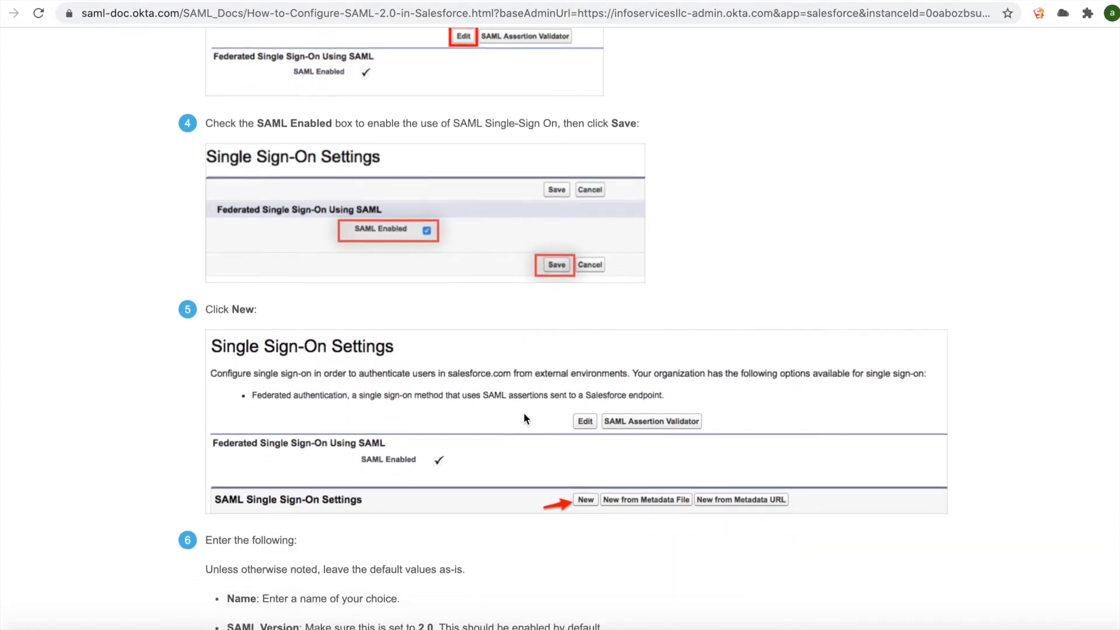
scroll(409, 431, "down", 5)
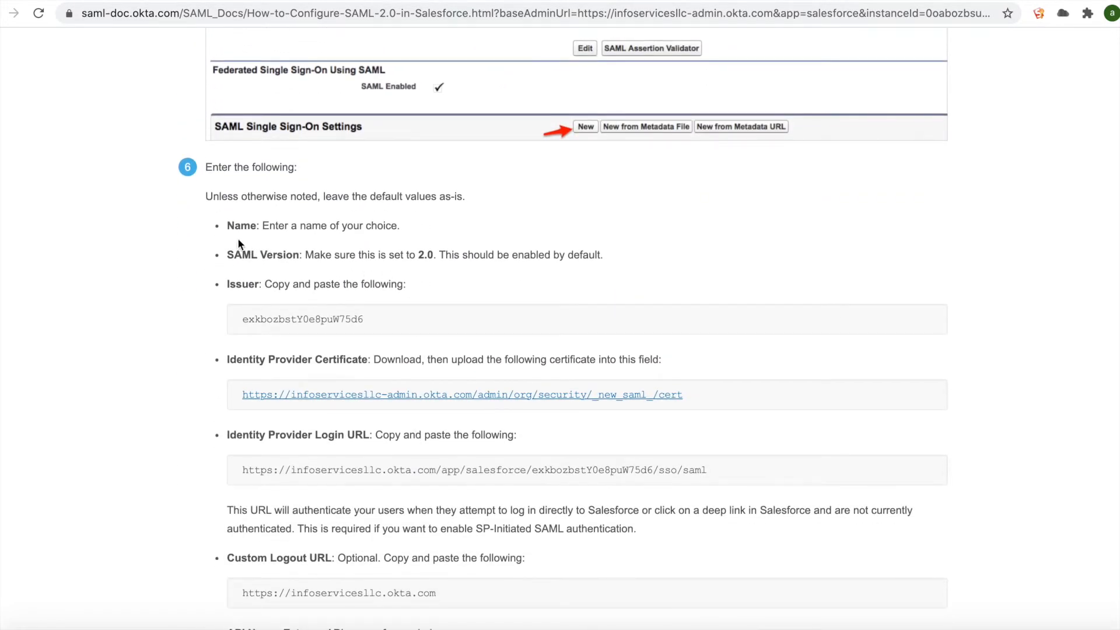
scroll(292, 252, "down", 1)
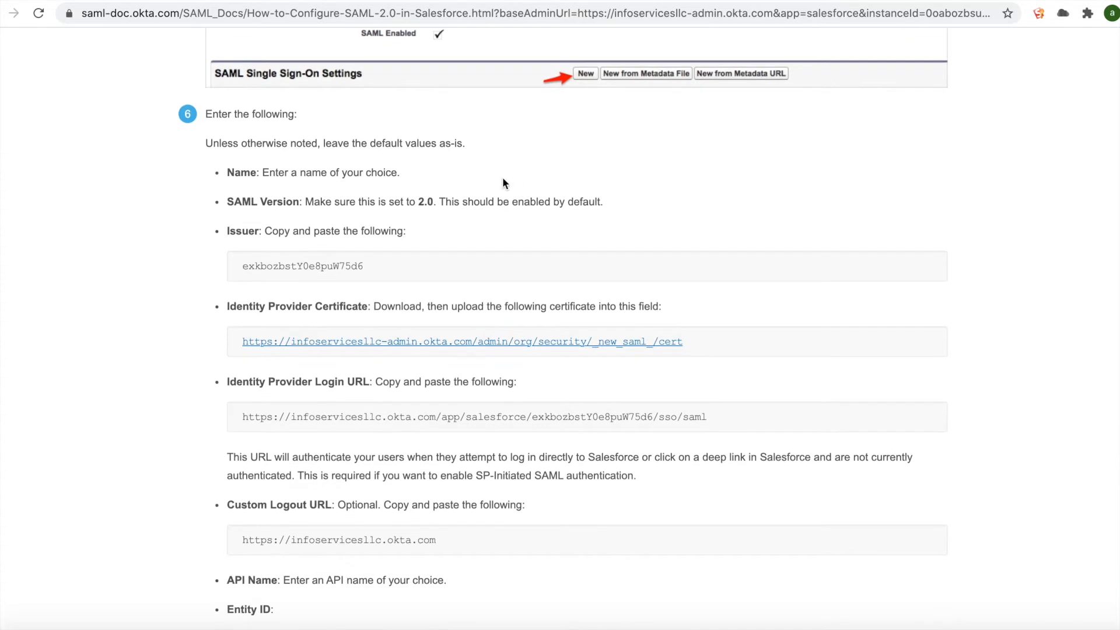
scroll(572, 194, "up", 8)
scroll(572, 198, "up", 1)
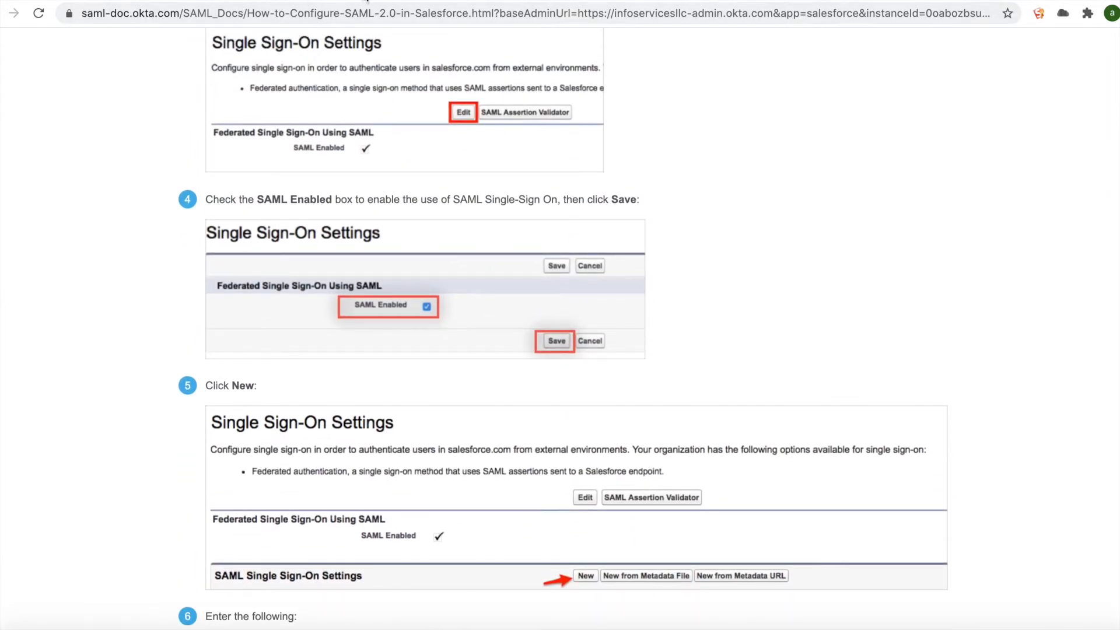
Step: Back in Salesforce Setup, replace the Quick Find search term with 'Single'
left_click(262, 0)
double_click(96, 132)
type("Single")
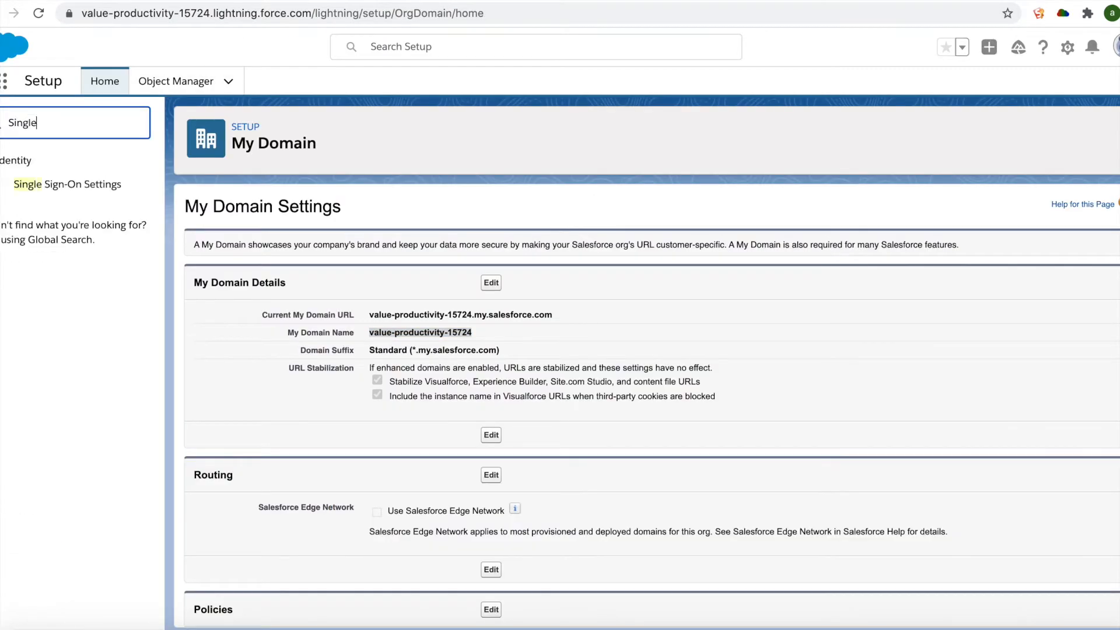
Step: Open Single Sign-On Settings and confirm SAML Enabled, cancelling Edit without changes
left_click(112, 190)
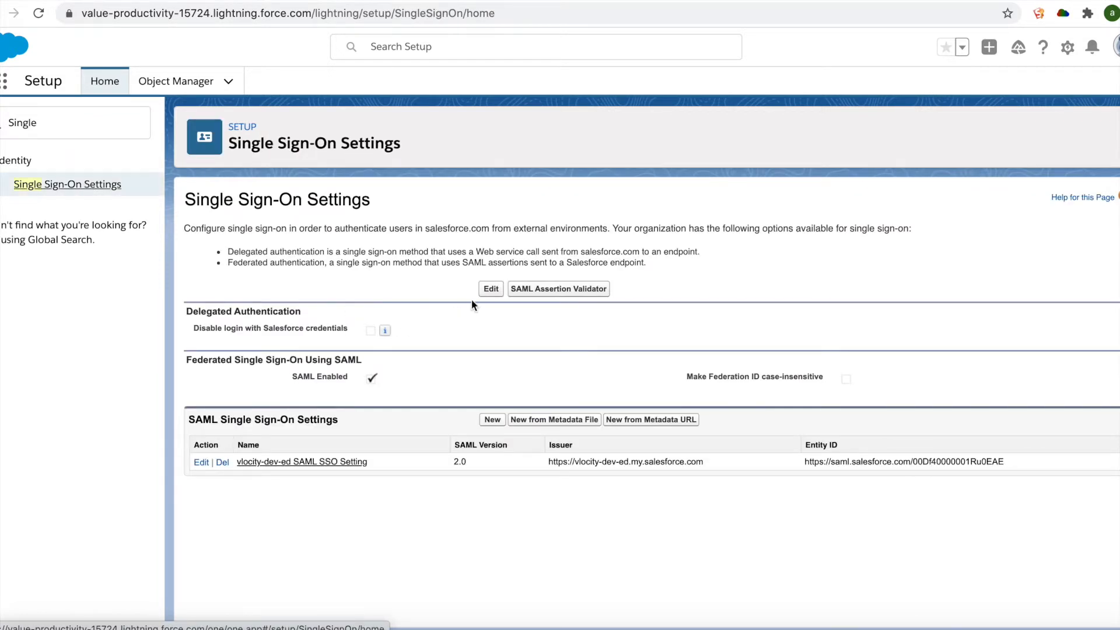
left_click(482, 296)
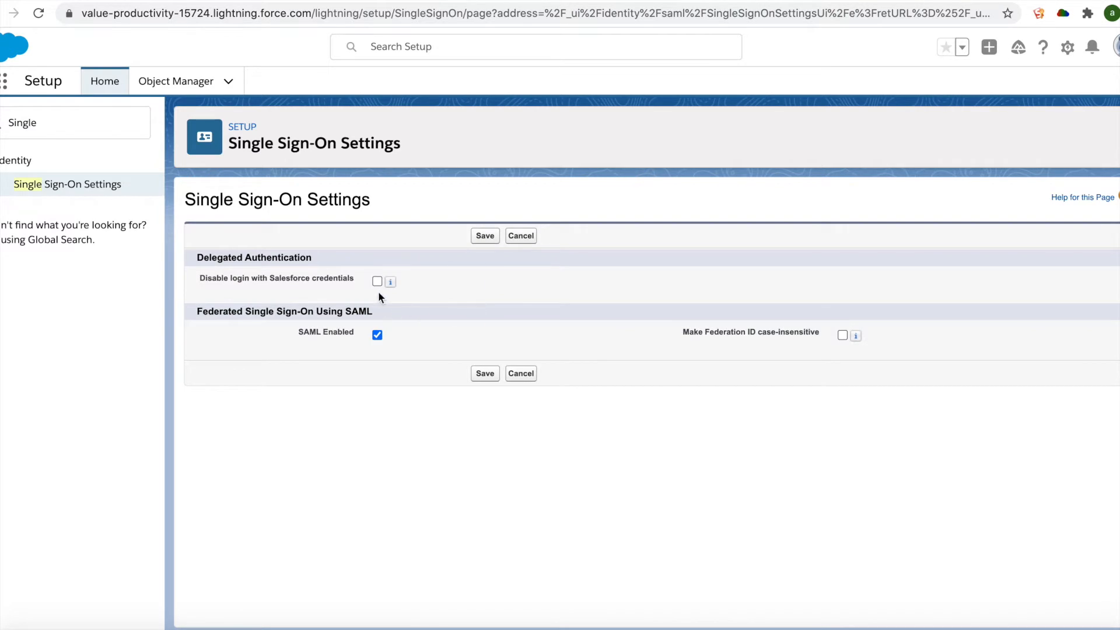
left_click(521, 374)
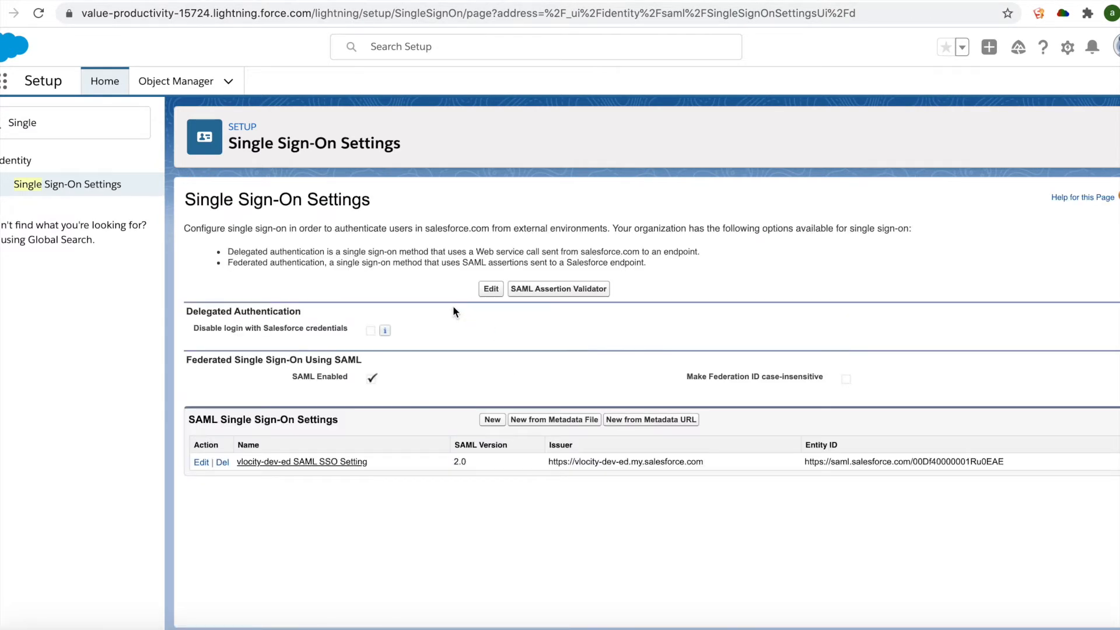
double_click(300, 378)
left_click_drag(300, 378, 332, 379)
double_click(332, 379)
left_click_drag(331, 380, 297, 380)
triple_click(298, 381)
Step: Create a new entry under SAML Single Sign-On Settings
double_click(209, 420)
left_click_drag(209, 420, 337, 420)
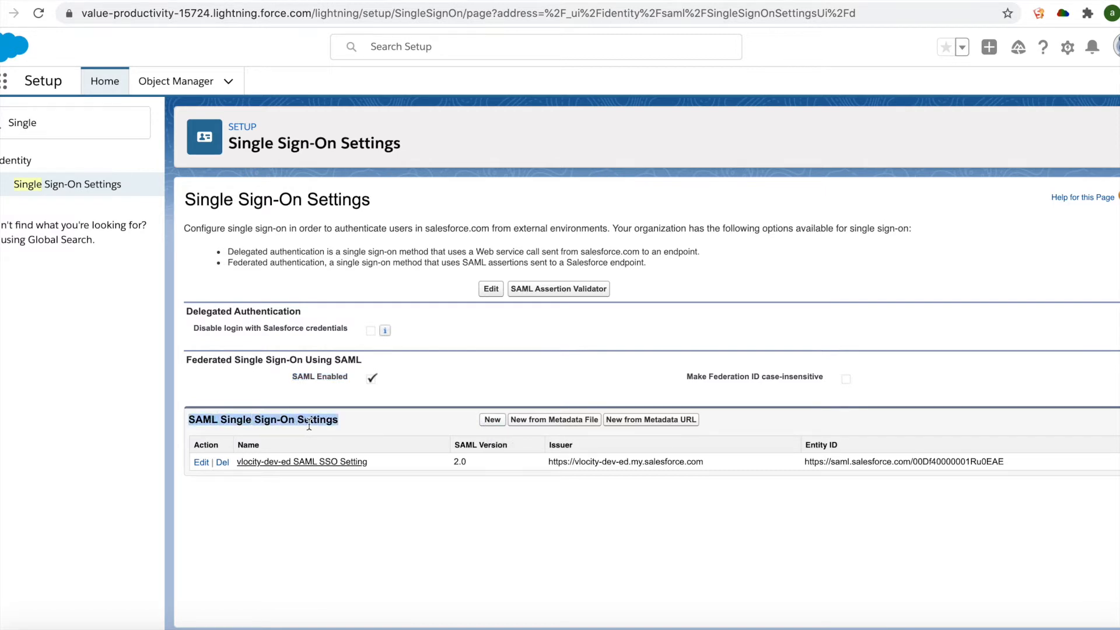
left_click(492, 423)
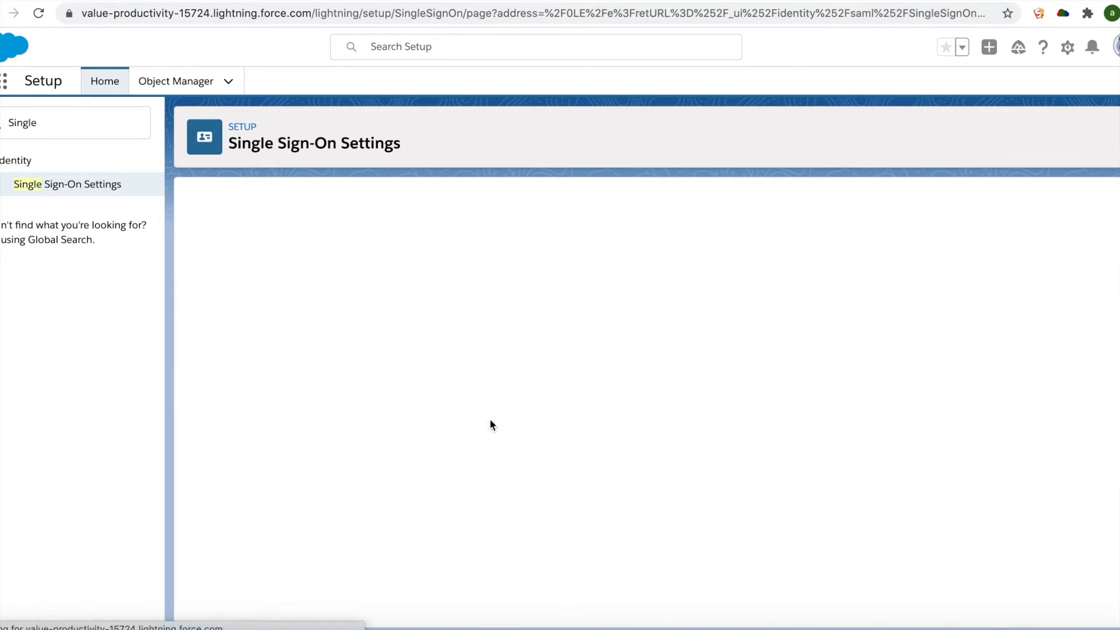
Step: Name the SAML setting 'OKTA Demo' with API name OKTA_Demo, then return to the Okta guide
left_click(418, 259)
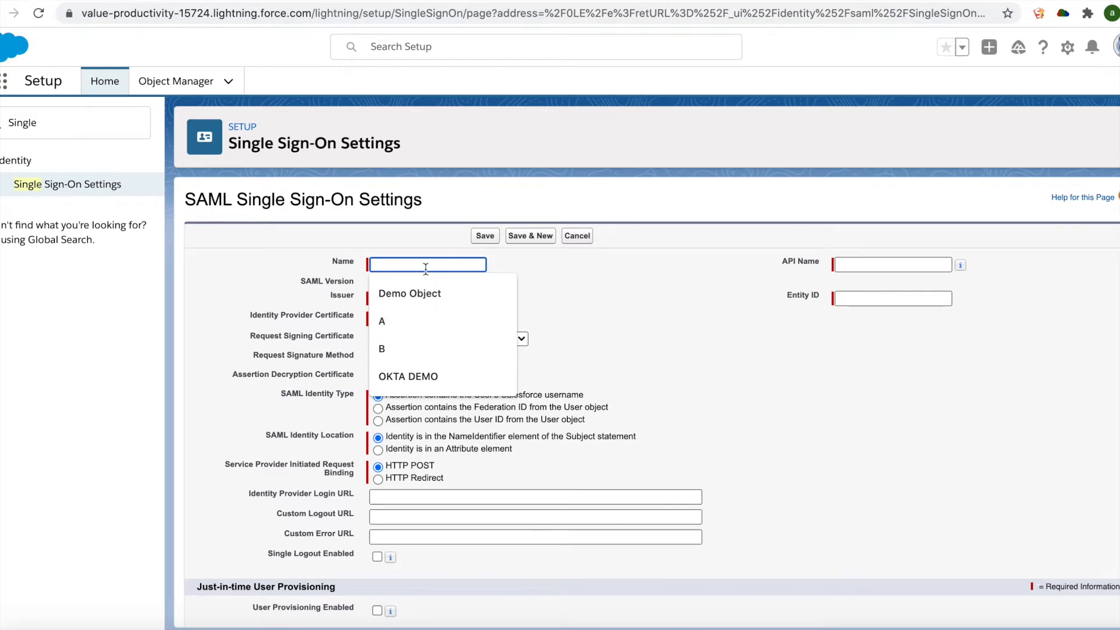
type("OKTA Demo")
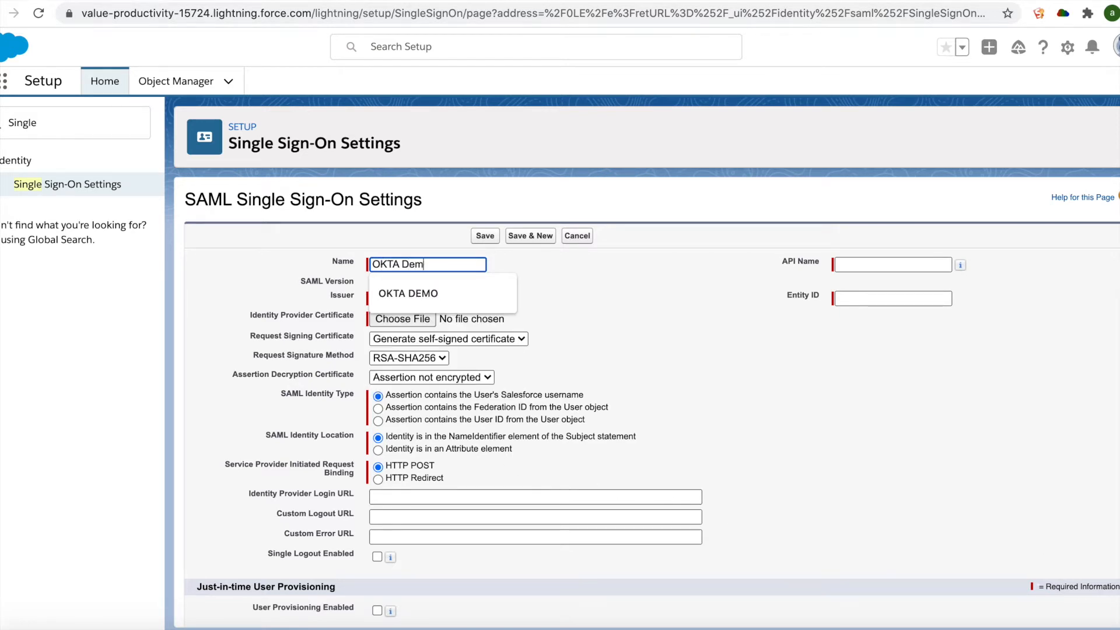
key("Tab")
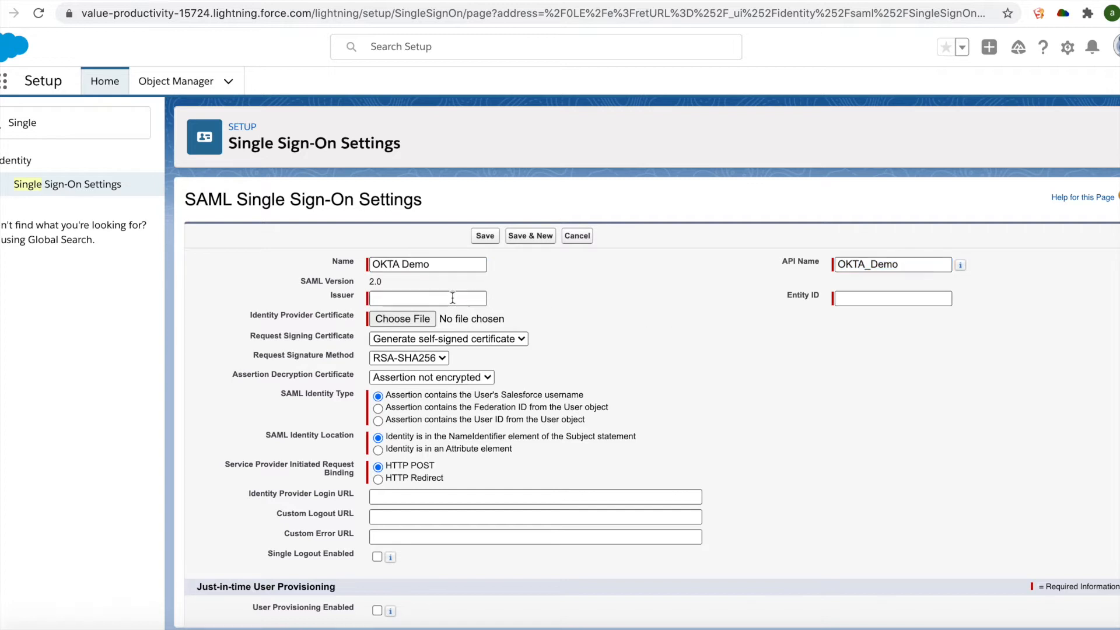
left_click(447, 298)
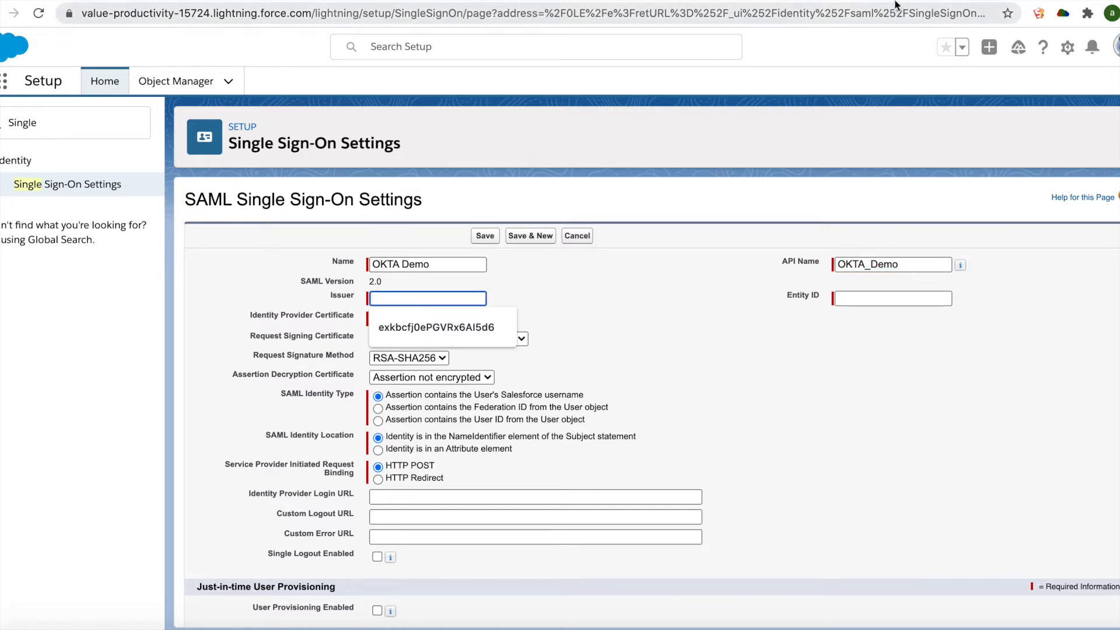
left_click(966, 0)
left_click(966, 1)
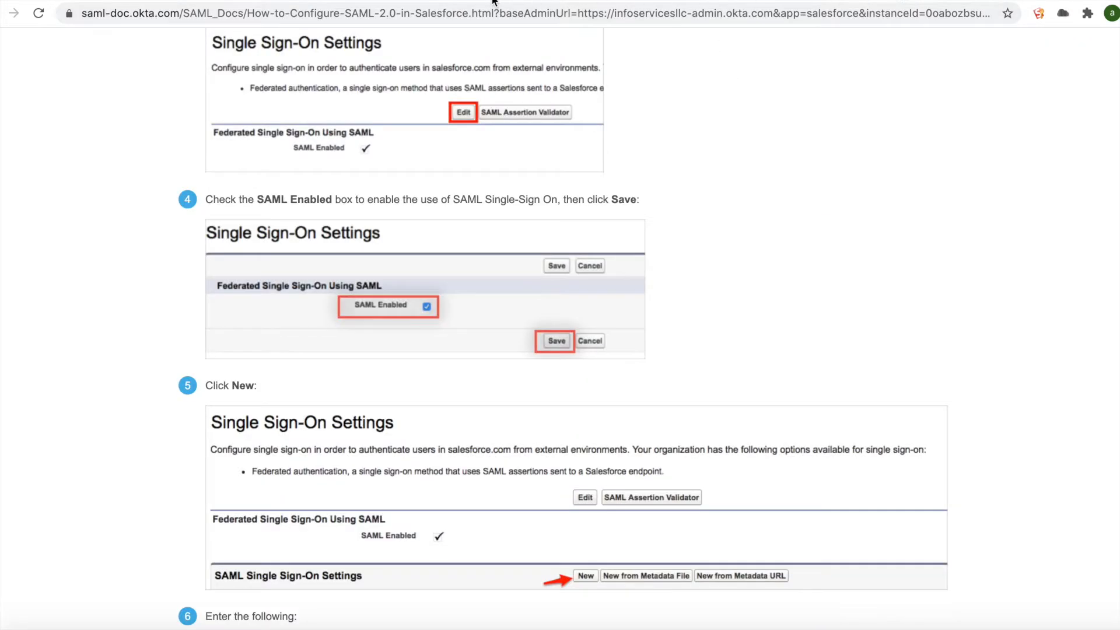
Step: Copy the Issuer value from step 6 of Okta's instructions into the Salesforce SAML form's Issuer field
scroll(358, 331, "down", 8)
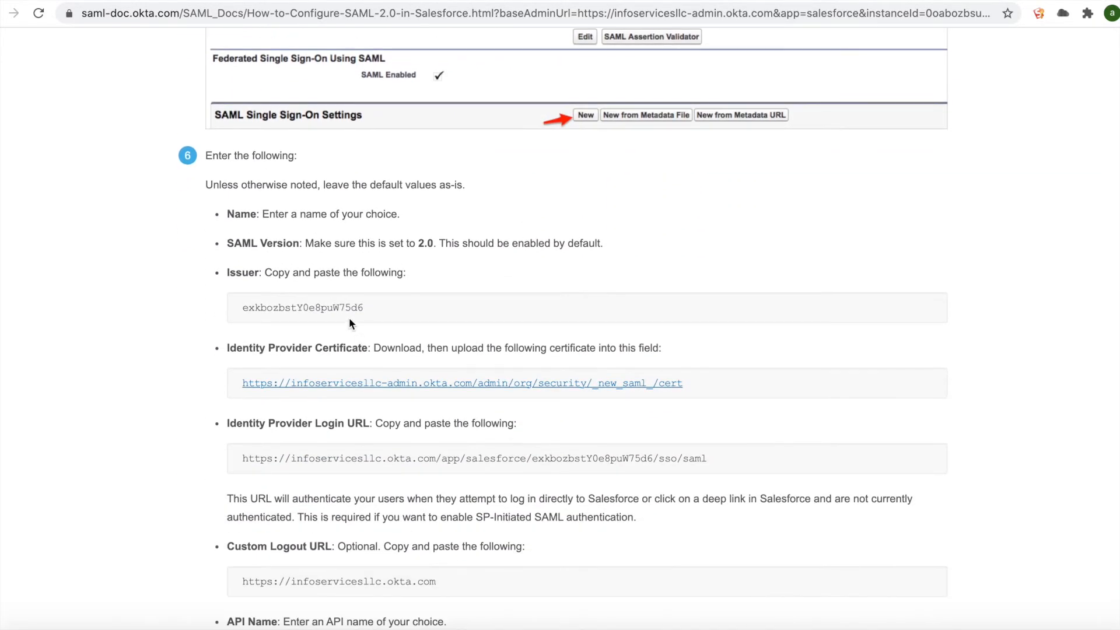
double_click(349, 309)
left_click_drag(350, 309, 363, 309)
double_click(349, 309)
double_click(349, 309)
key("super+c")
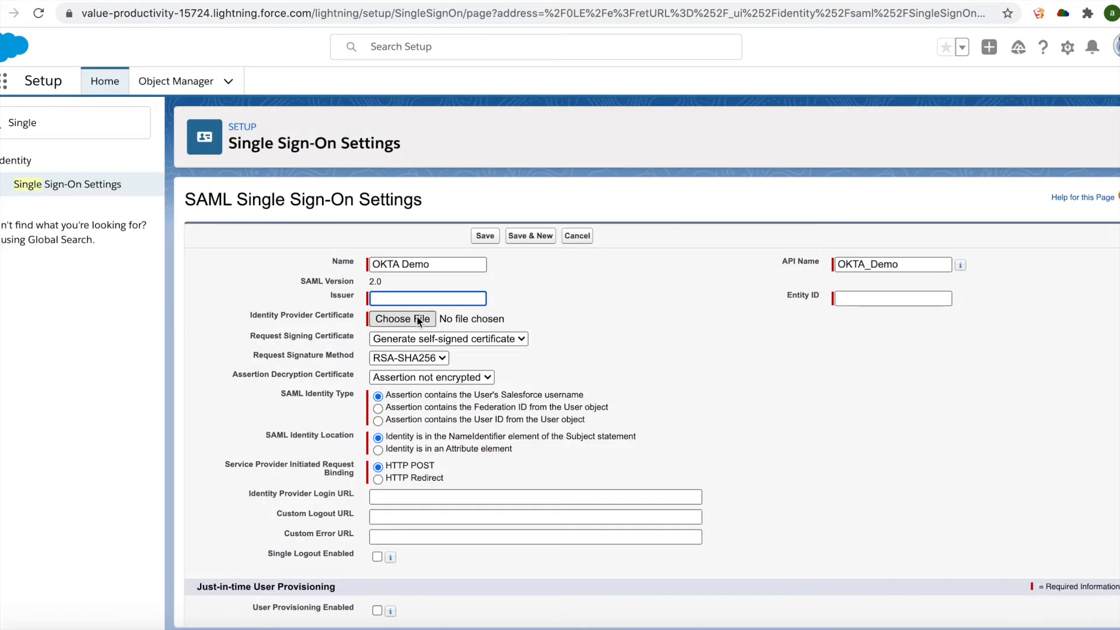
left_click(408, 298)
key("super+v")
left_click(614, 302)
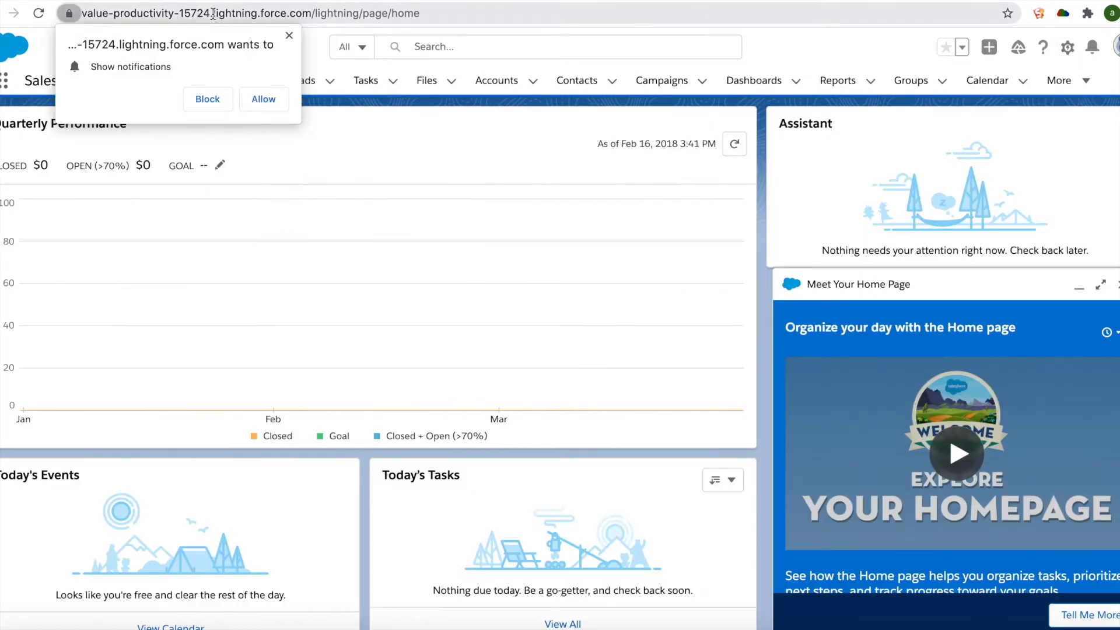
Step: Go to Salesforce Setup and search 'domain' to reach the My Domain settings
left_click(284, 13)
double_click(293, 13)
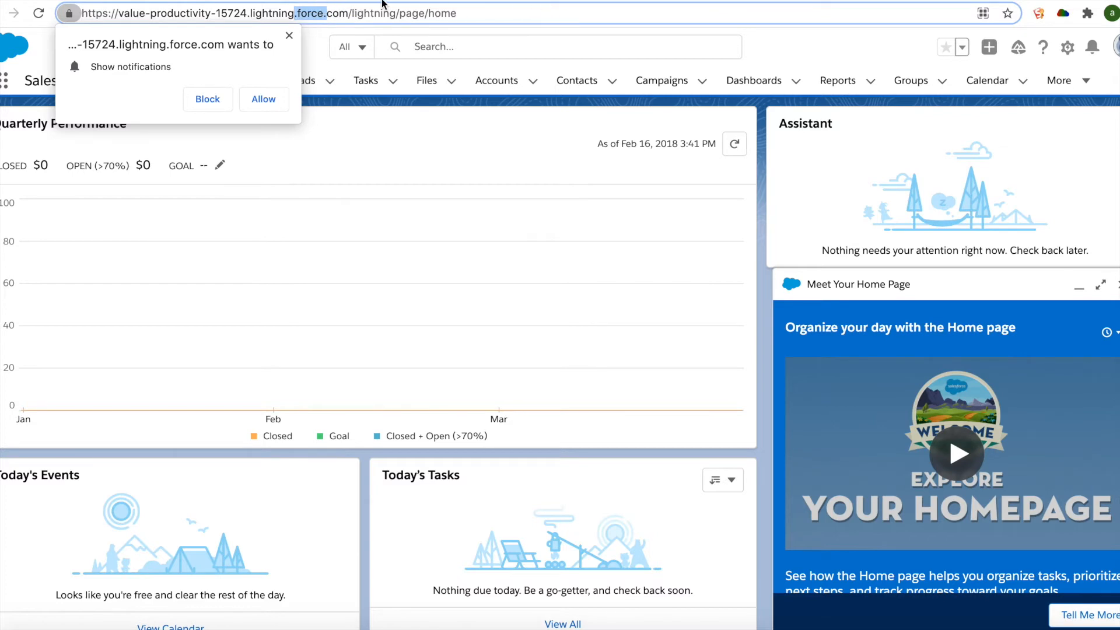
left_click(285, 1)
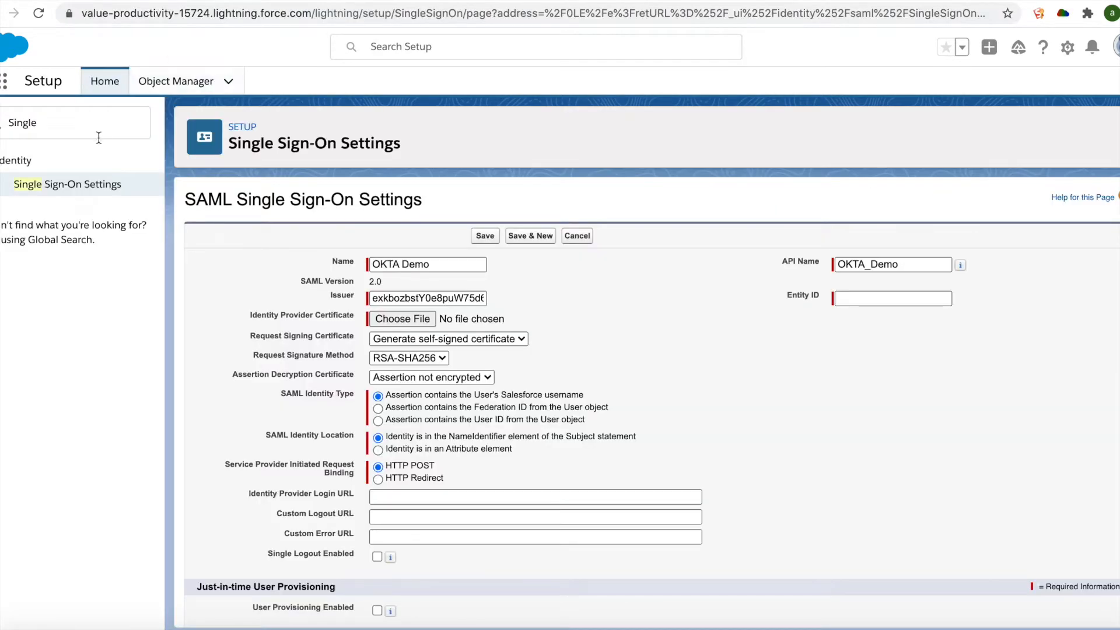
left_click(106, 2)
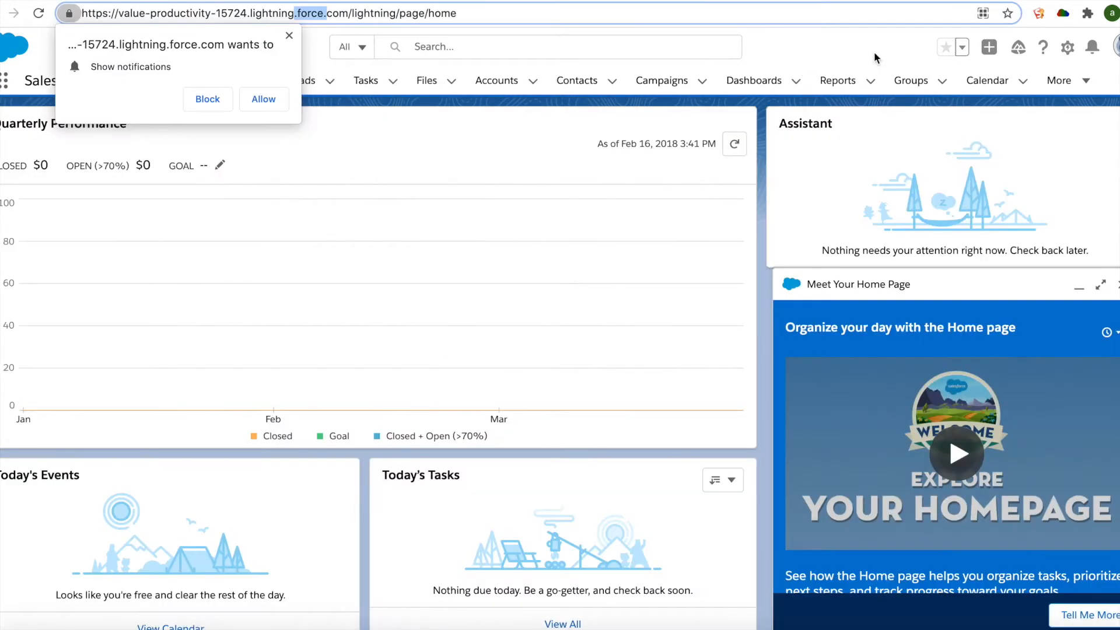
left_click(1069, 49)
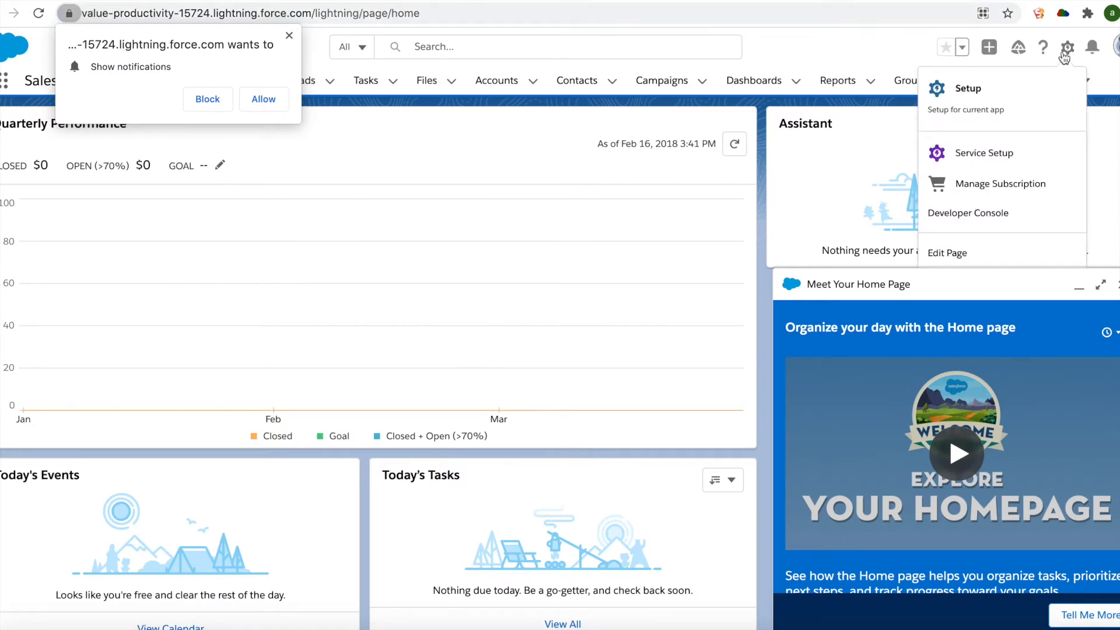
left_click(971, 157)
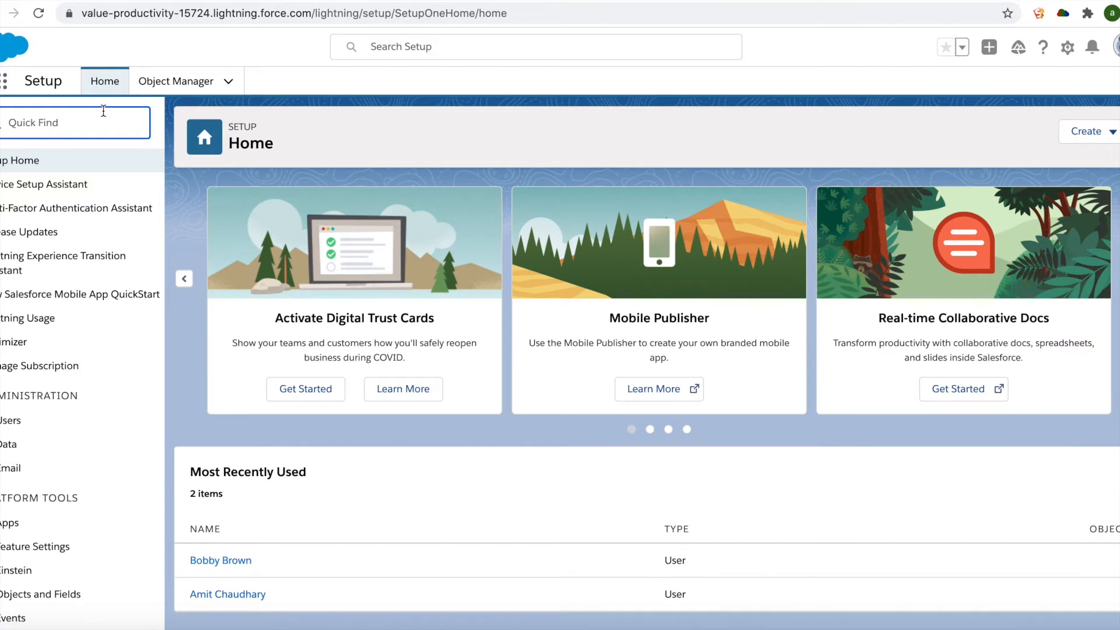
type("domain")
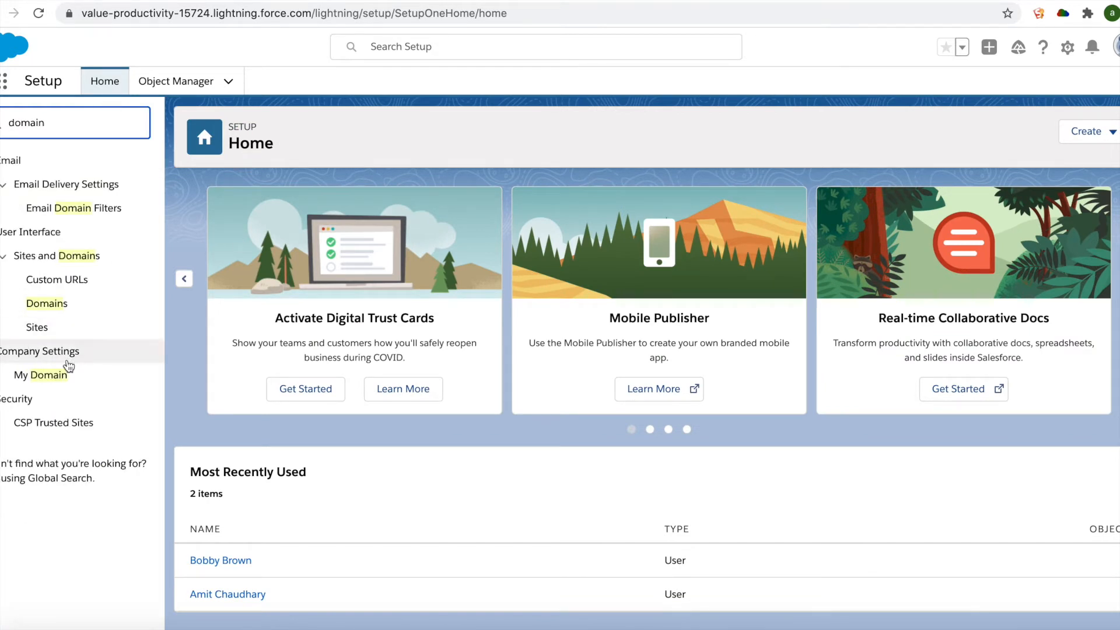
left_click(58, 375)
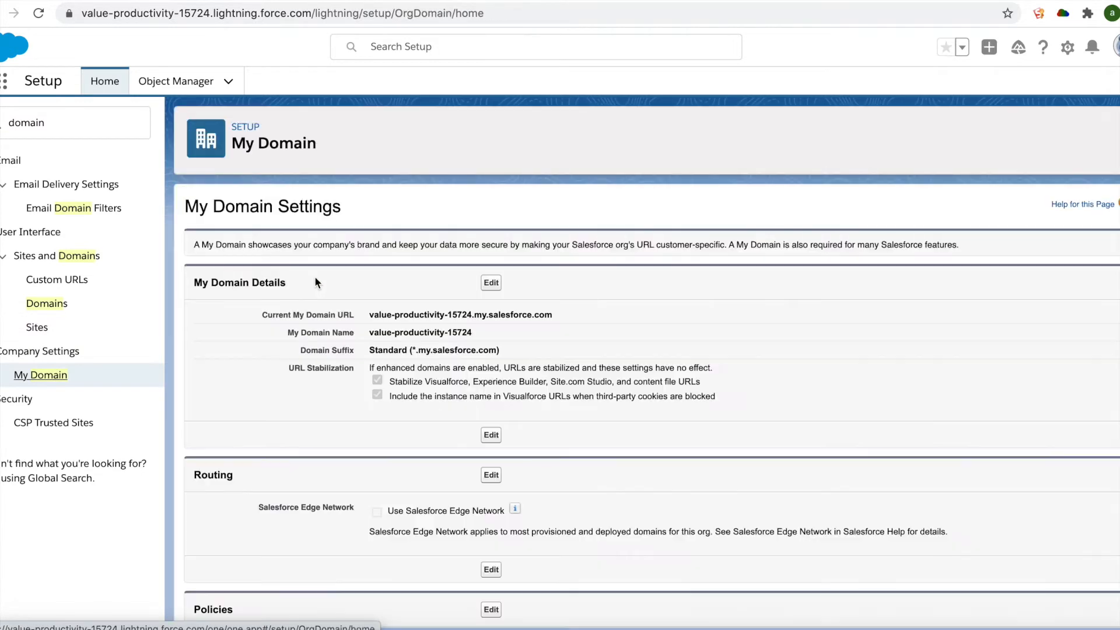
left_click_drag(370, 315, 537, 316)
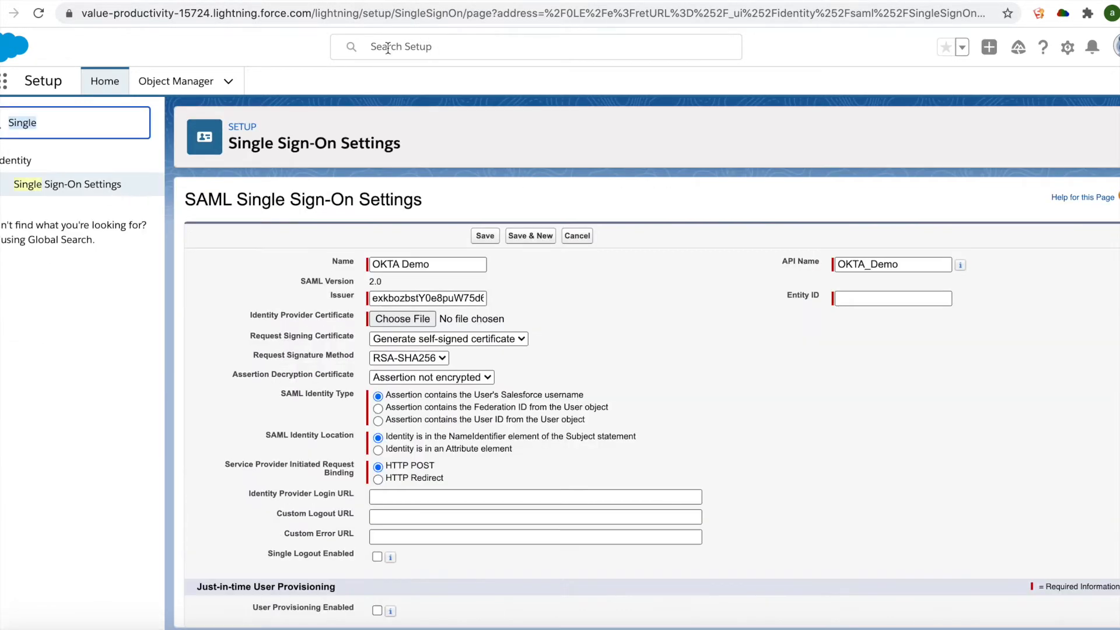
left_click(850, 295)
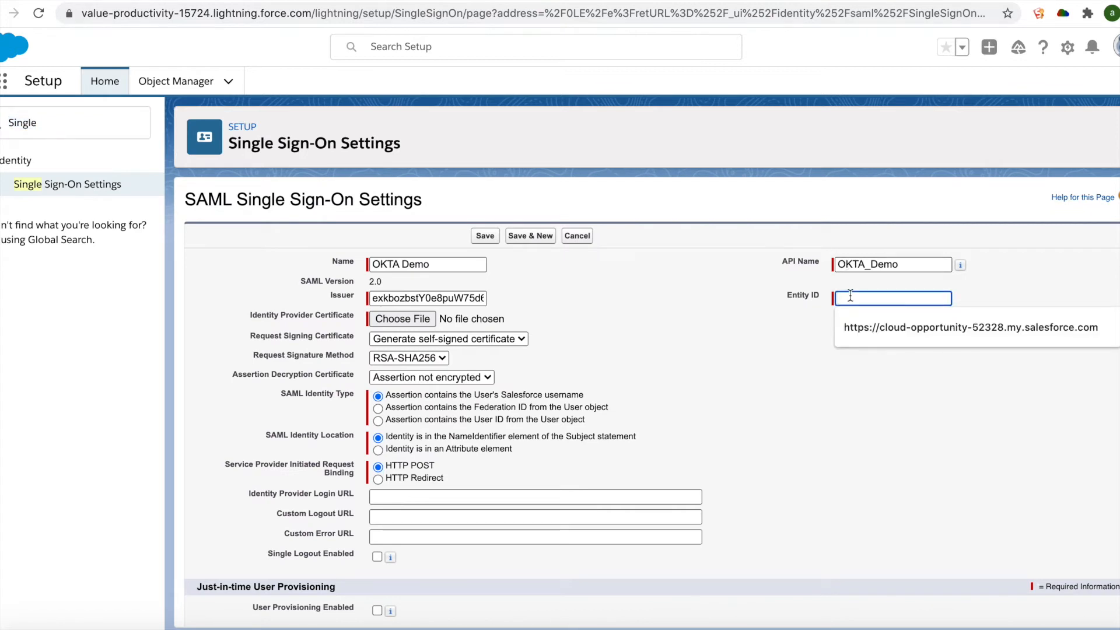
type("https://")
key("ctrl+v")
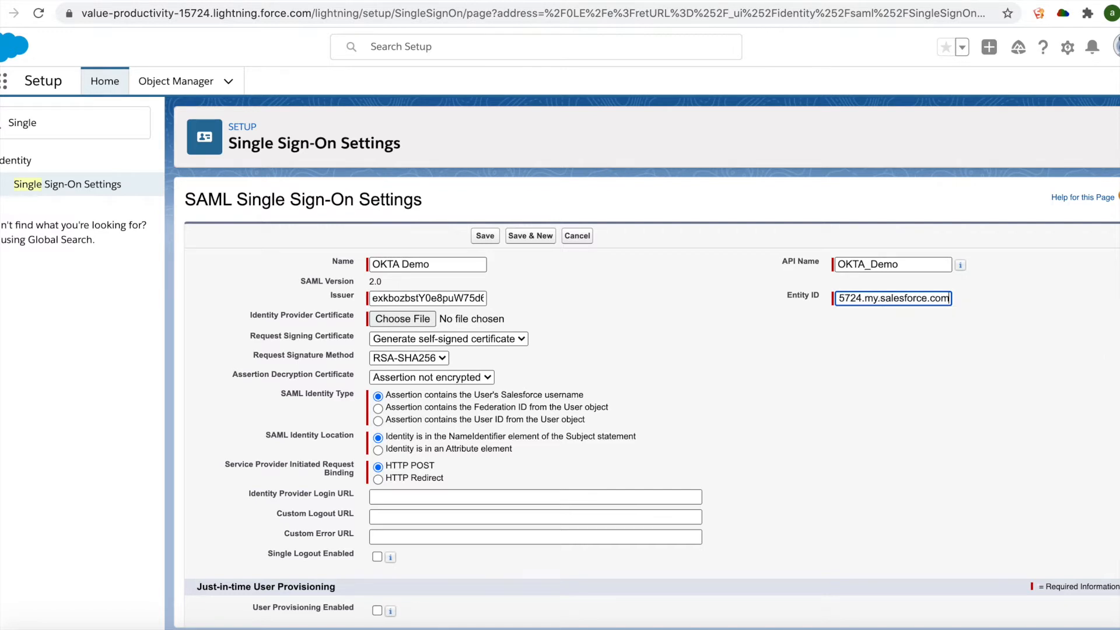
left_click_drag(949, 303, 751, 302)
left_click(838, 344)
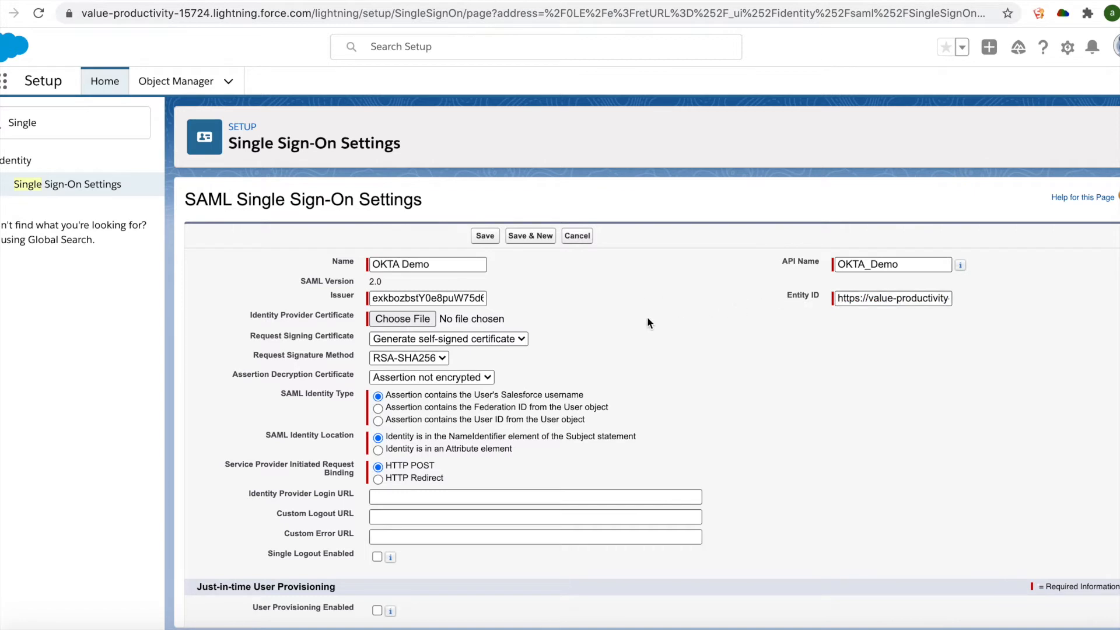
left_click_drag(257, 317, 325, 318)
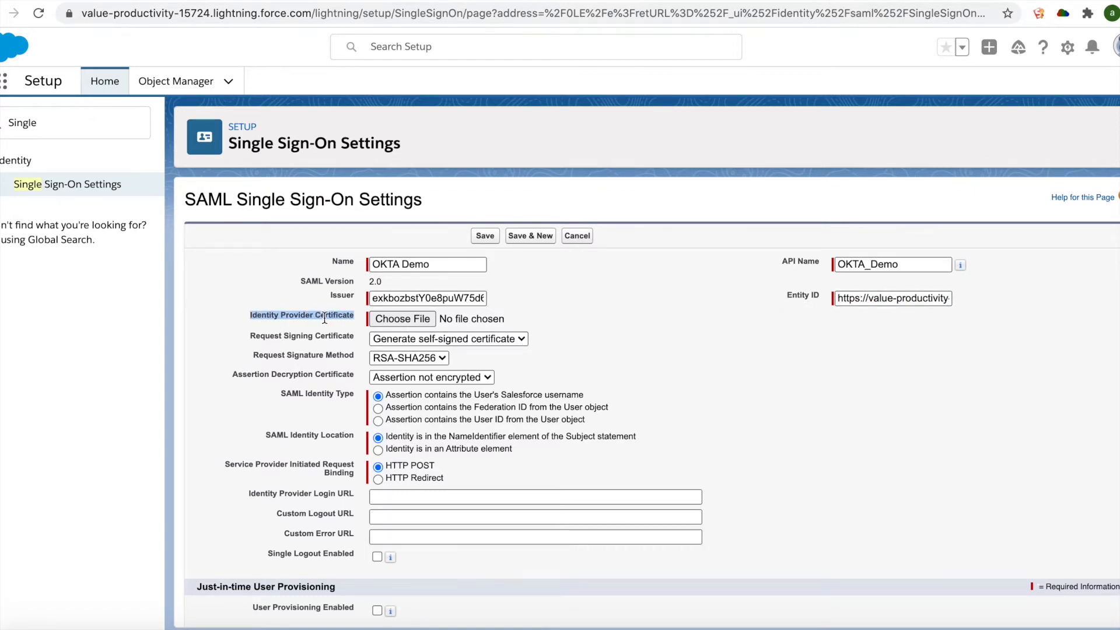
left_click(481, 2)
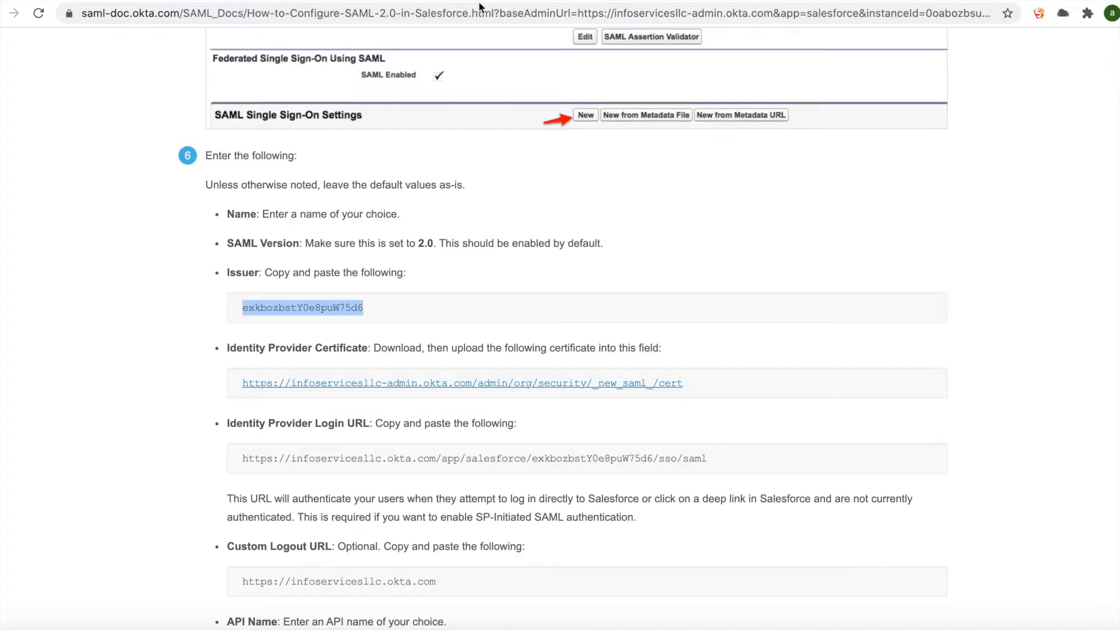
Step: Download Okta's identity provider certificate and start choosing it for Salesforce's Identity Provider Certificate
left_click(526, 278)
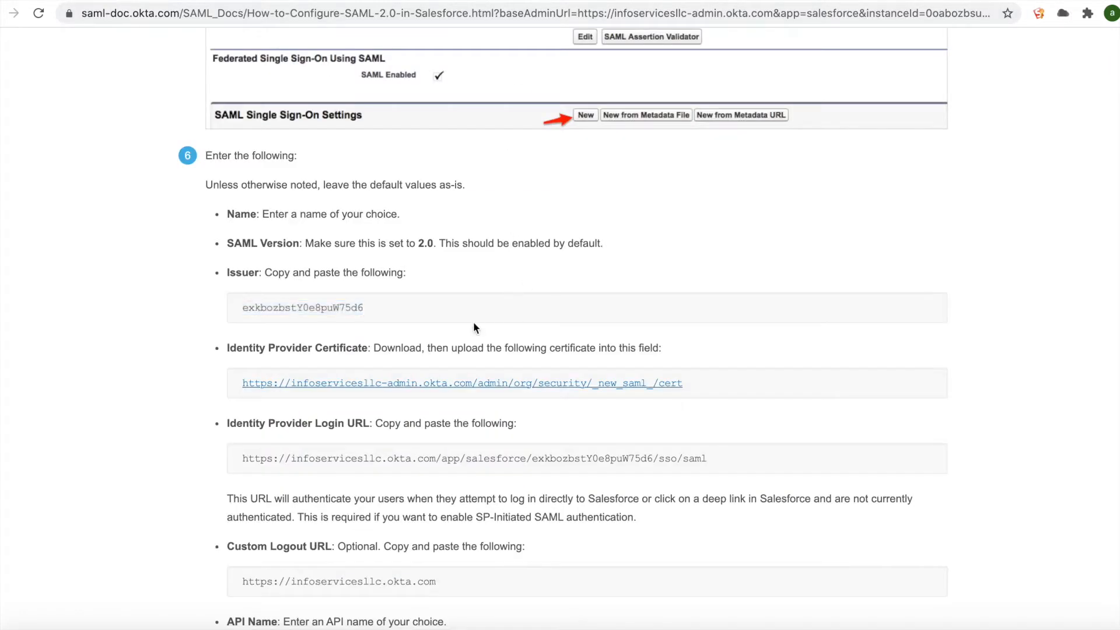
left_click(402, 391)
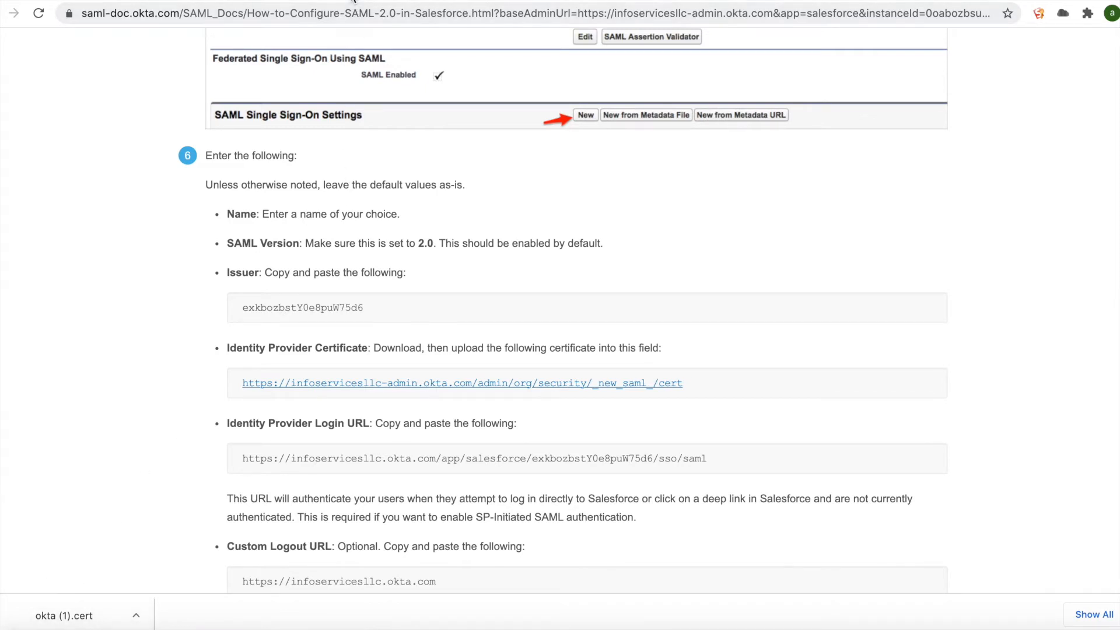
left_click(353, 1)
left_click(401, 320)
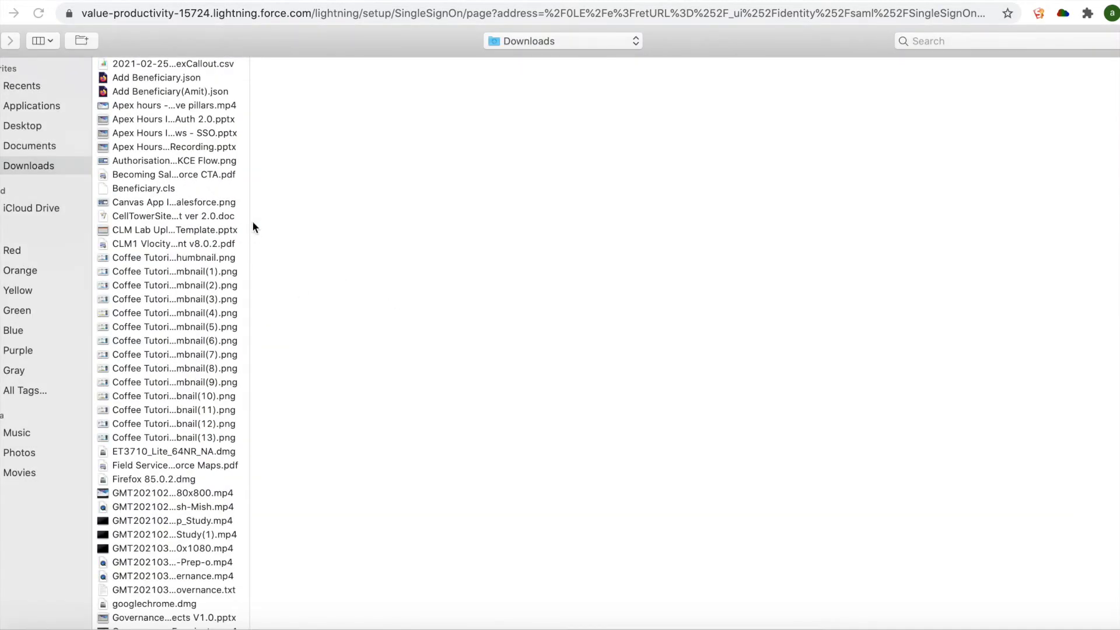
Step: Pick okta (1).cert from Downloads as the Identity Provider Certificate file
left_click(184, 95)
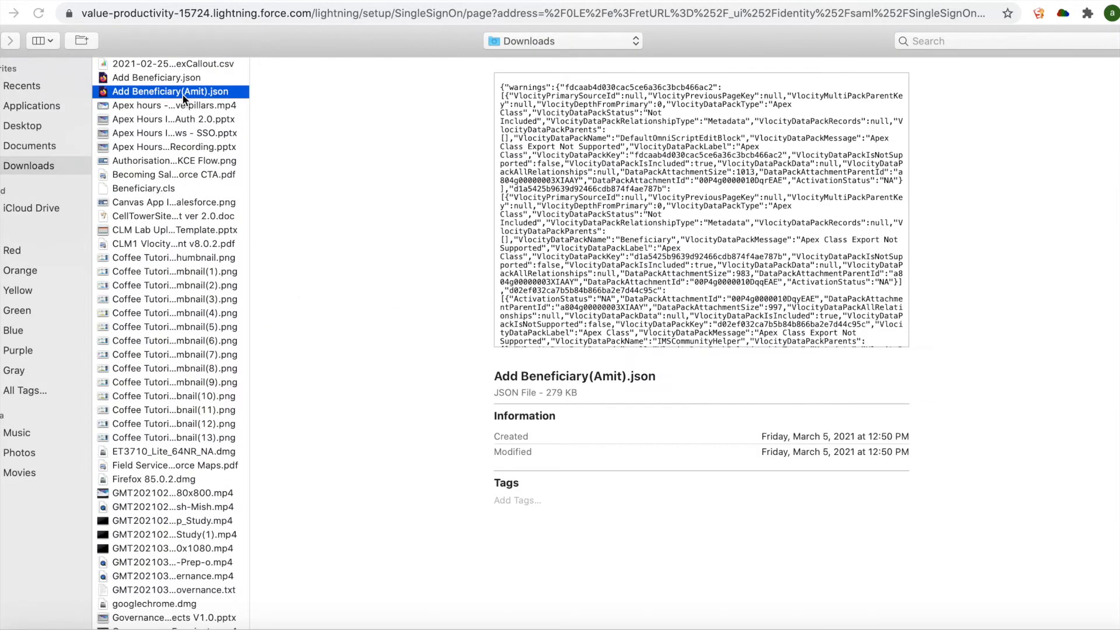
type("okta")
scroll(170, 325, "down", 2)
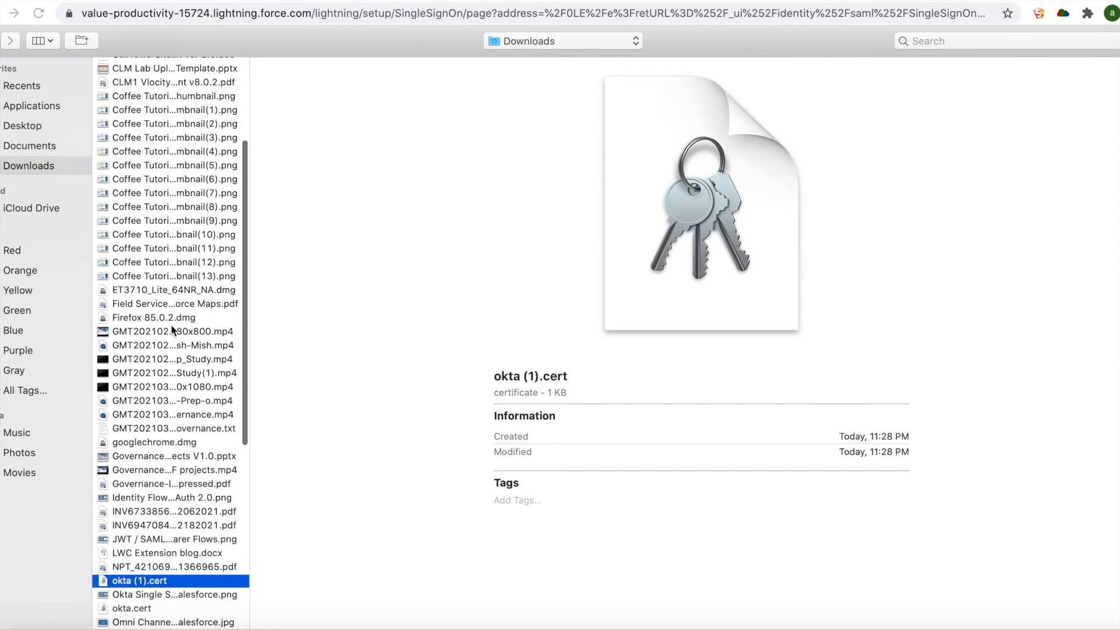
double_click(194, 581)
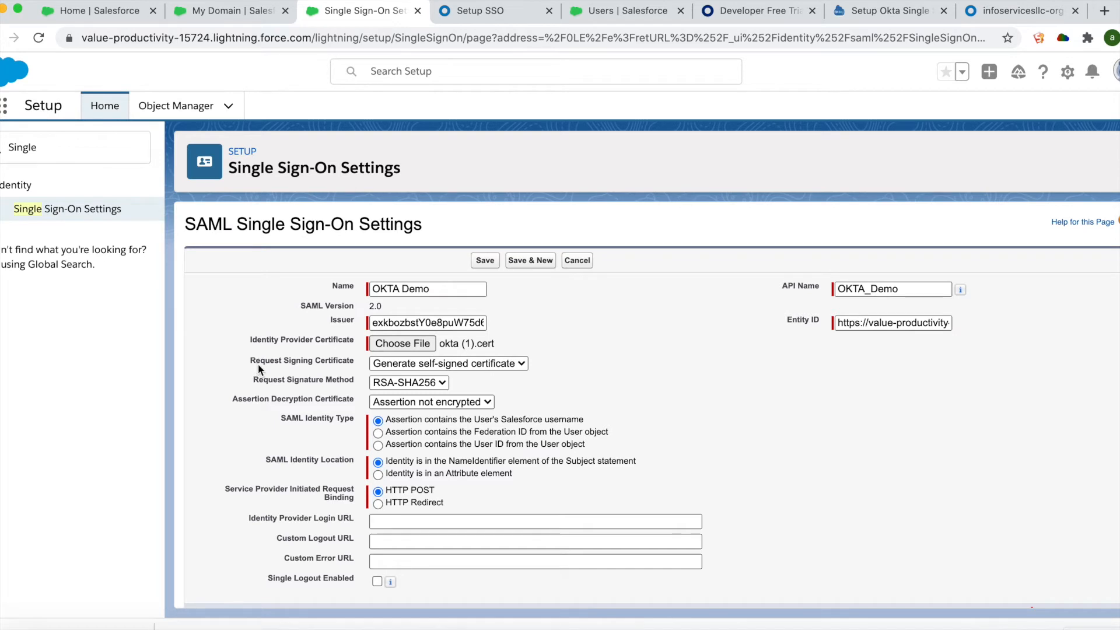
left_click(401, 366)
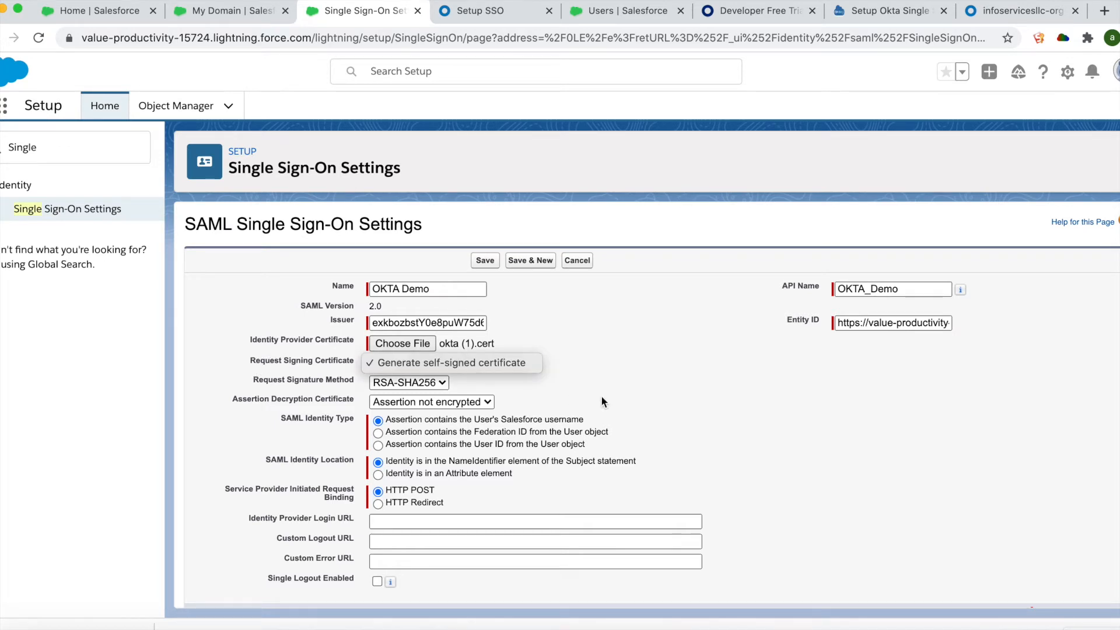
left_click(646, 403)
left_click(428, 388)
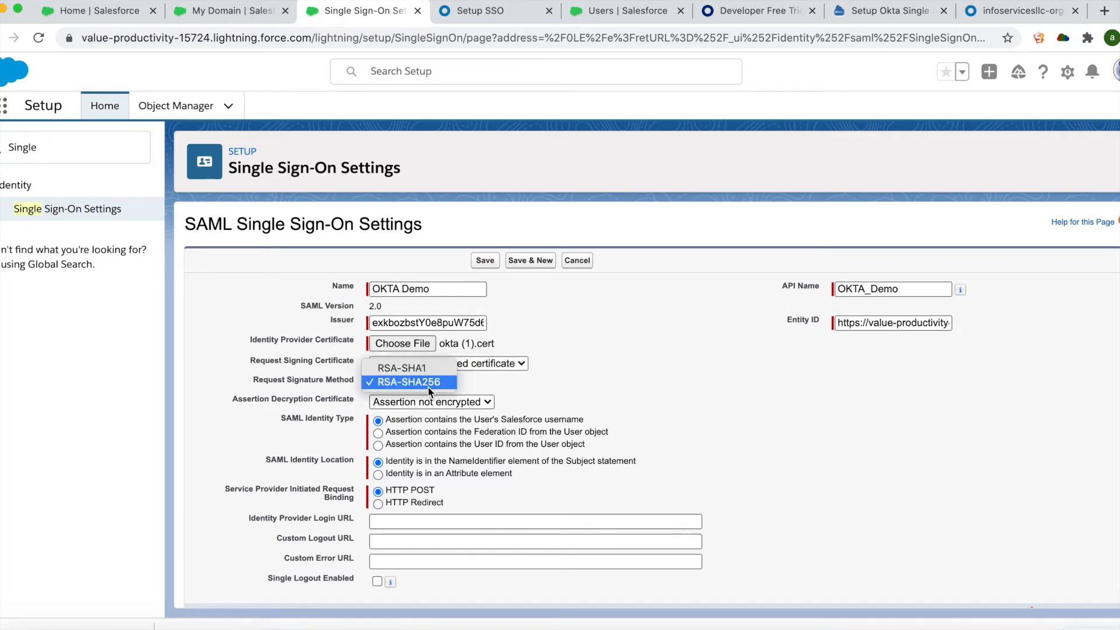
left_click(428, 387)
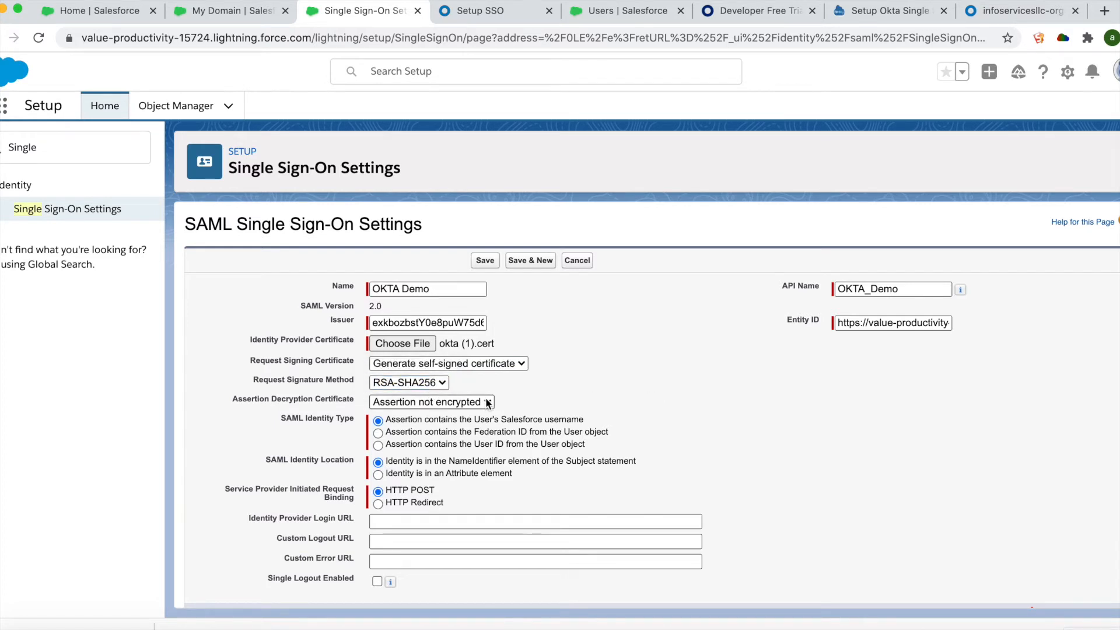
scroll(560, 414, "down", 2)
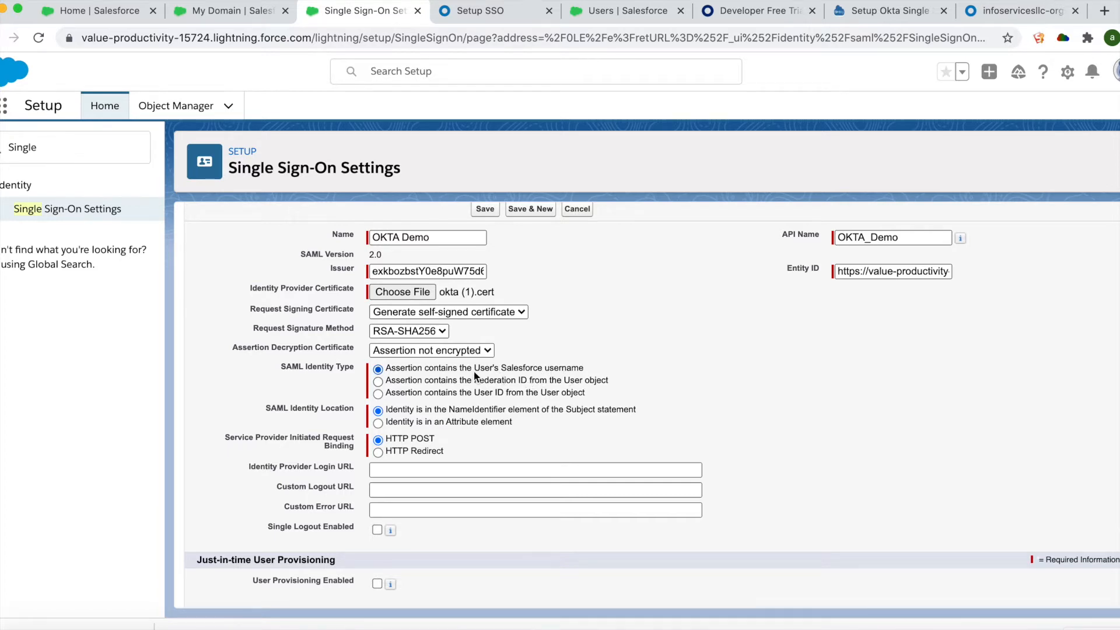
left_click_drag(475, 371, 578, 371)
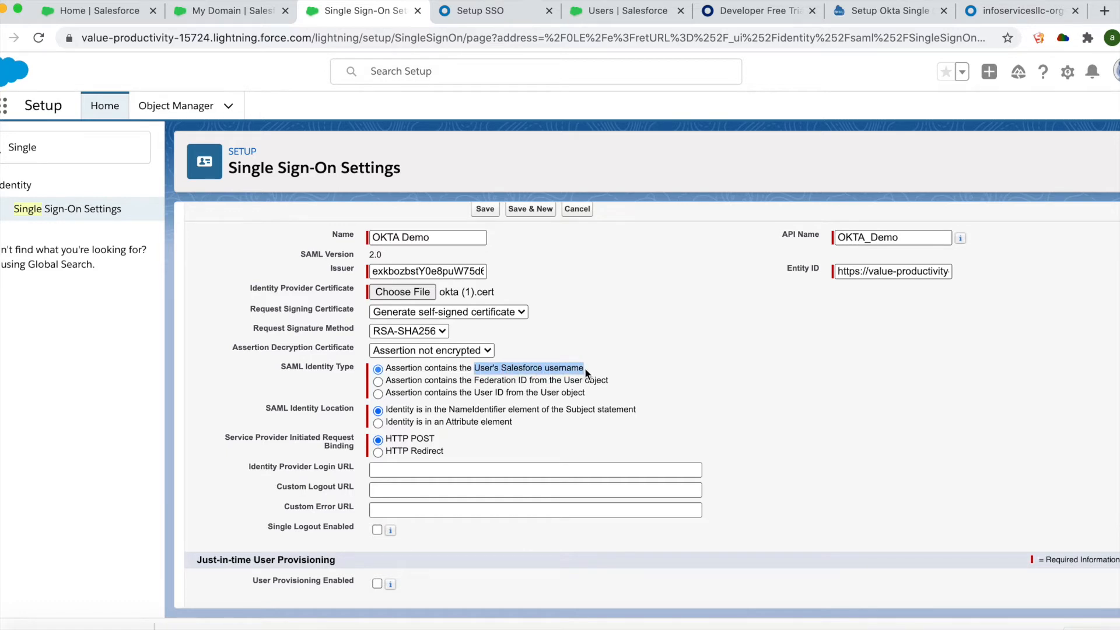
left_click(619, 370)
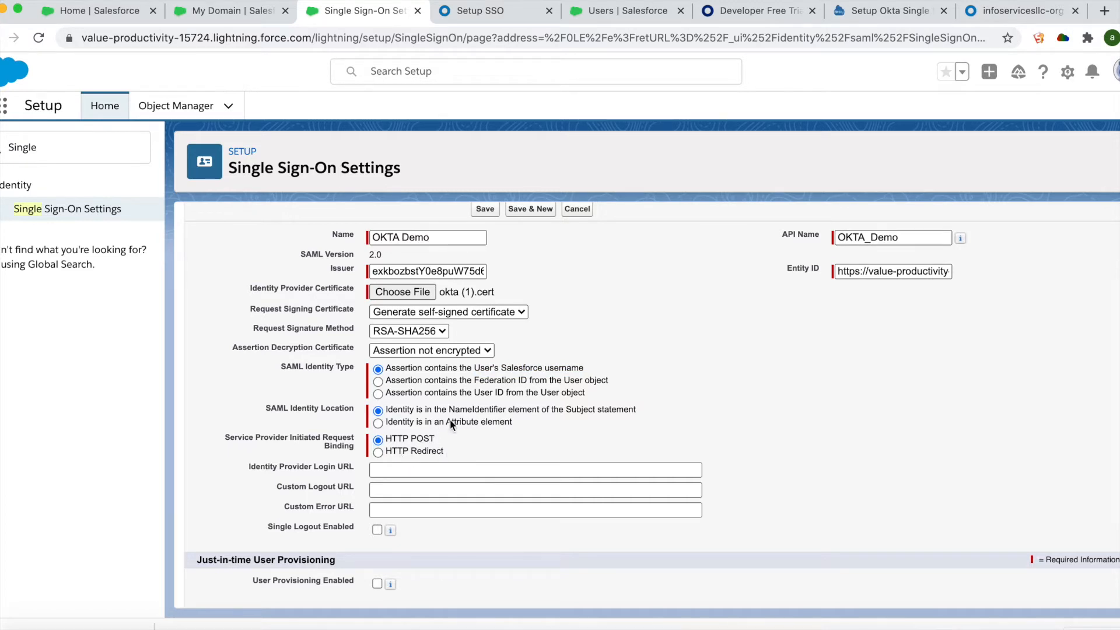
scroll(375, 467, "down", 1)
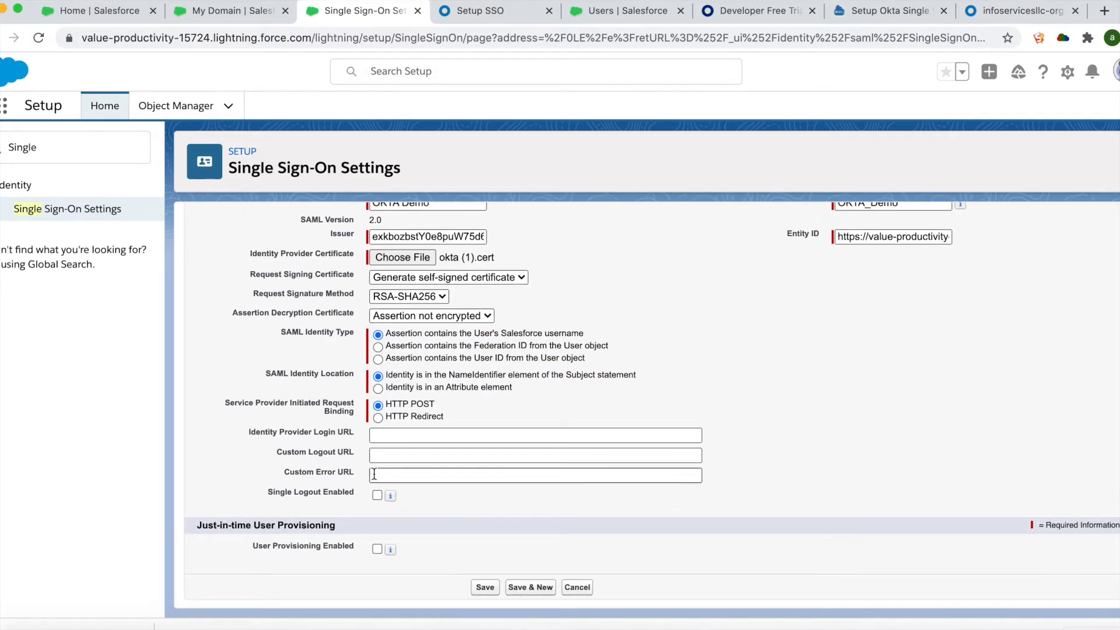
left_click_drag(240, 436, 276, 438)
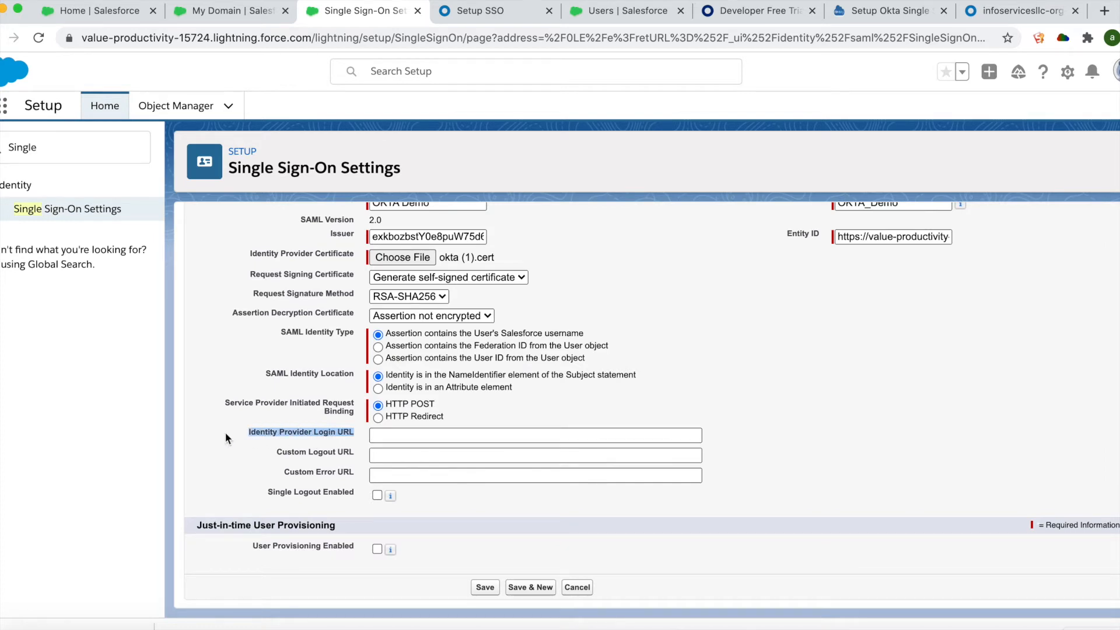
Step: Copy Okta's Identity Provider Login URL into the Salesforce form's Login URL field
left_click(519, 12)
scroll(492, 272, "down", 2)
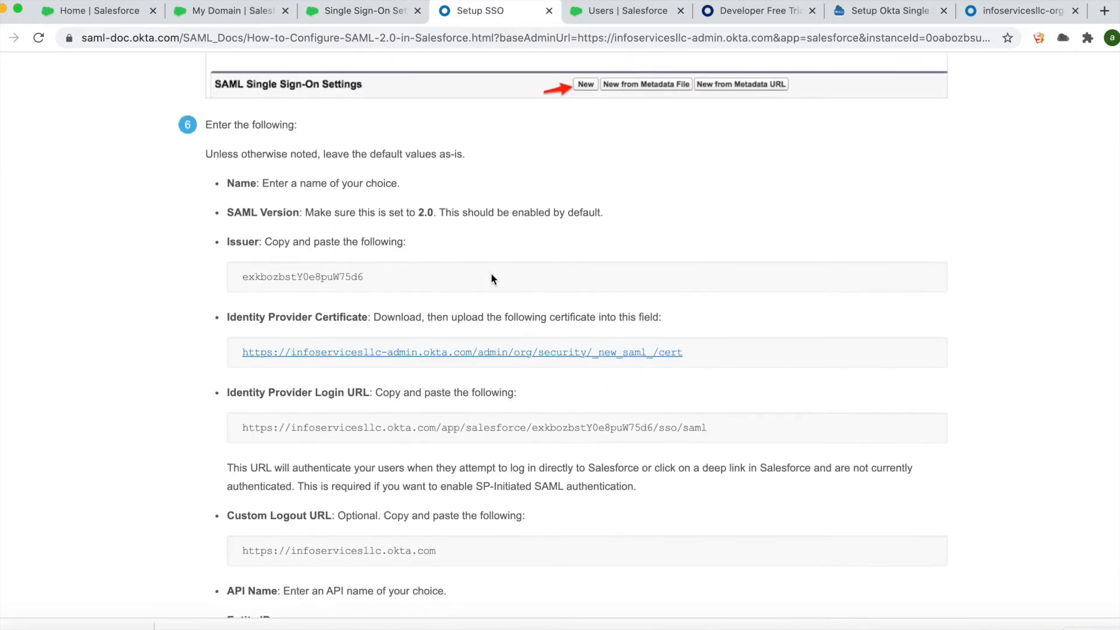
scroll(478, 286, "down", 3)
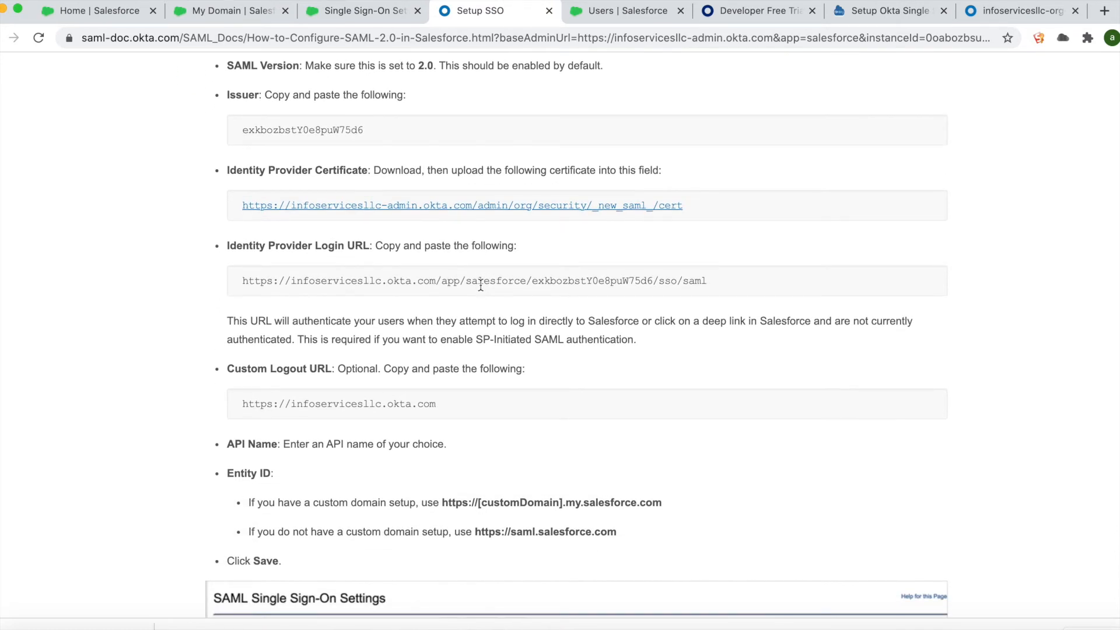
double_click(481, 283)
left_click(481, 283)
triple_click(464, 283)
key("super+c")
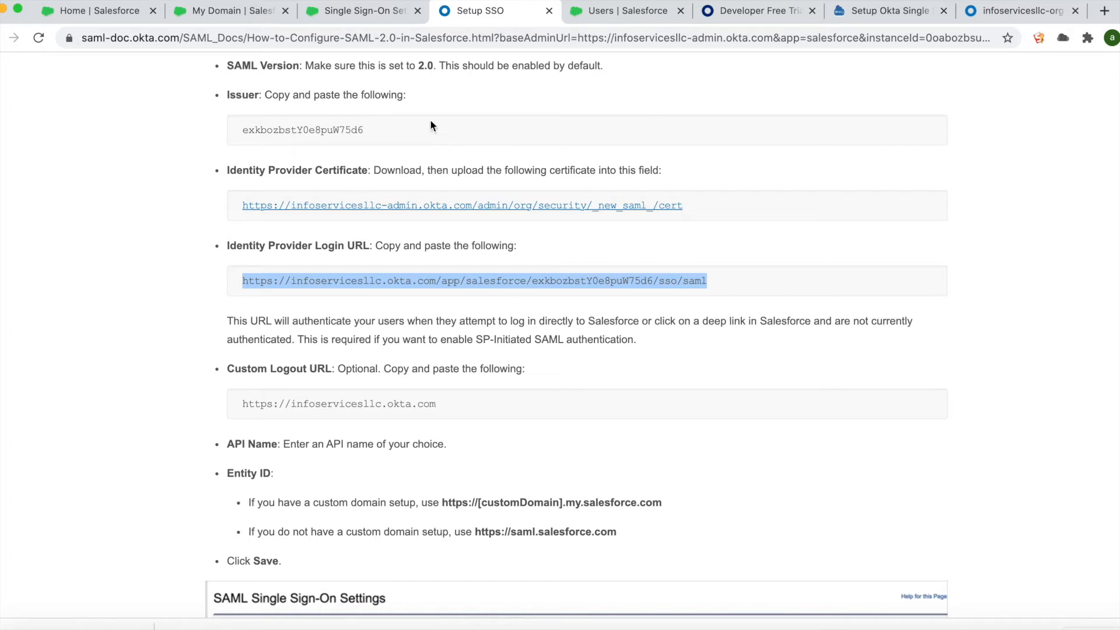
left_click(356, 13)
left_click(413, 440)
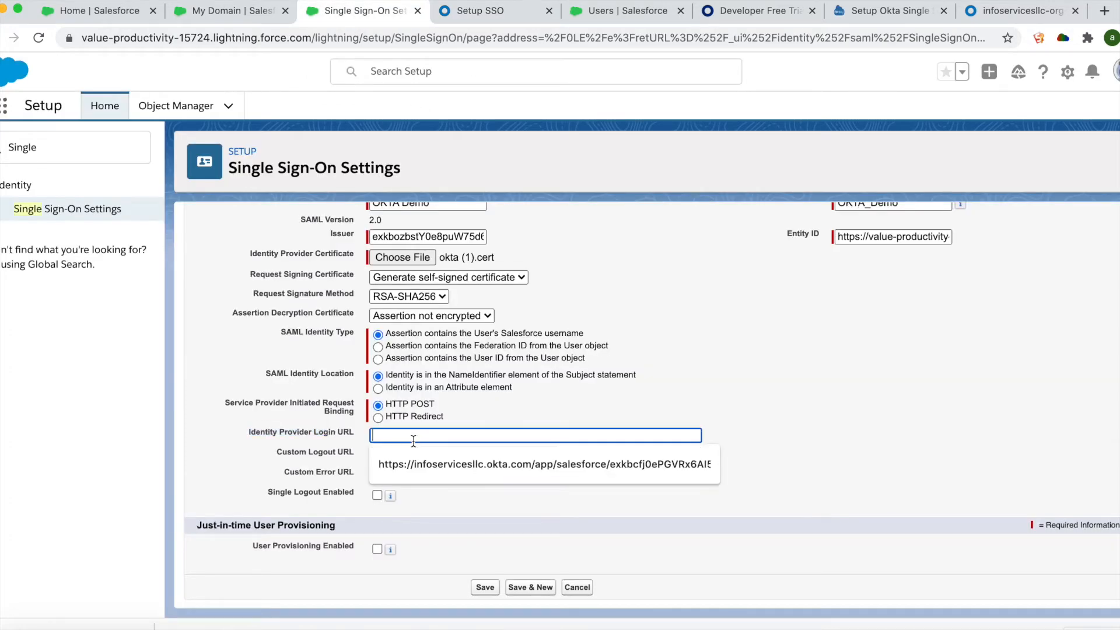
key("super+v")
left_click(404, 457)
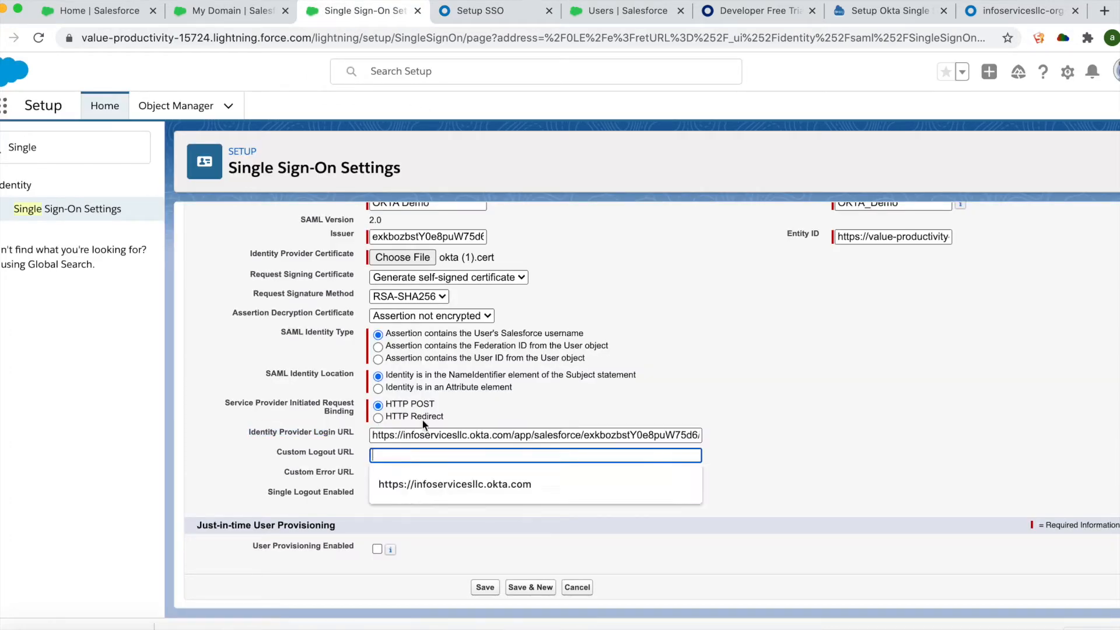
left_click(477, 11)
left_click(362, 412)
triple_click(363, 412)
key("super+c")
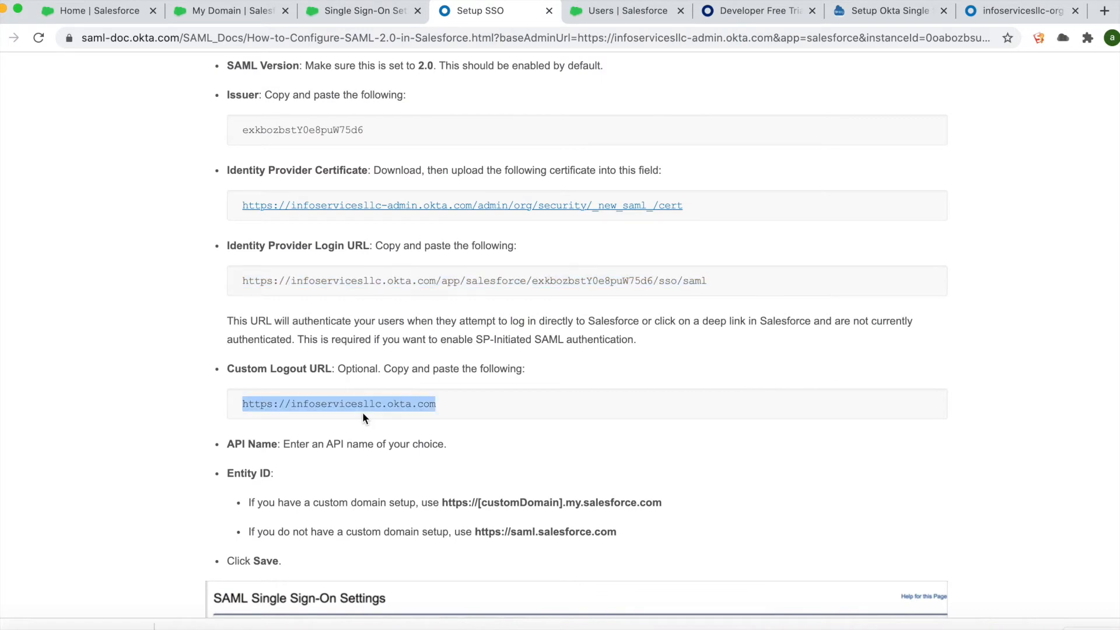
left_click(351, 14)
key("super+v")
left_click(771, 408)
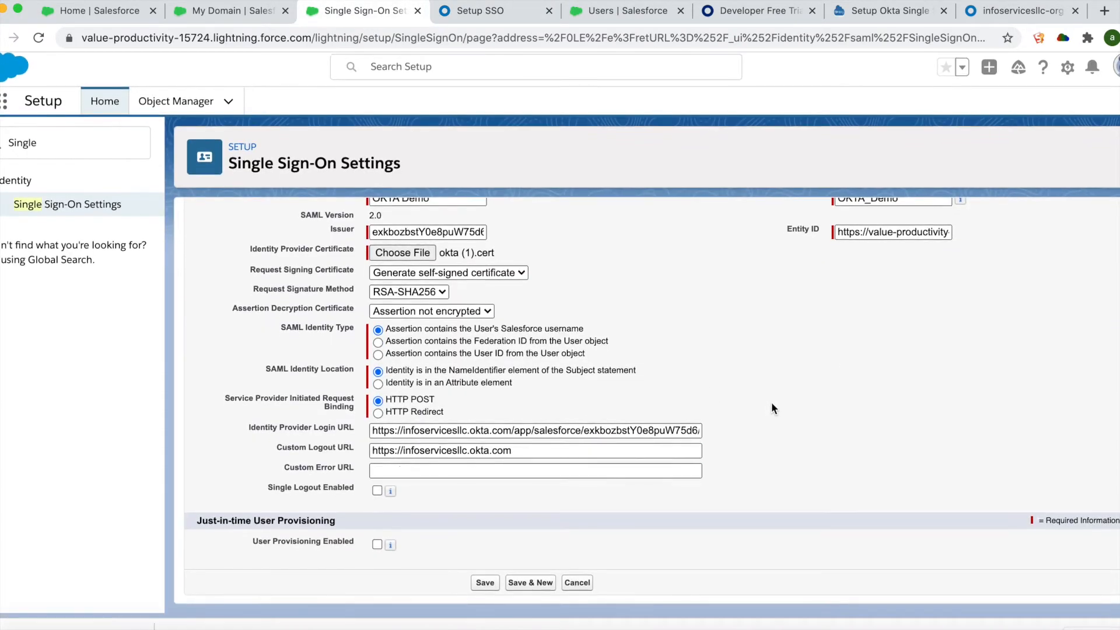
Step: Recheck Okta's instructions, then scroll the Salesforce form down toward Save
scroll(585, 280, "up", 2)
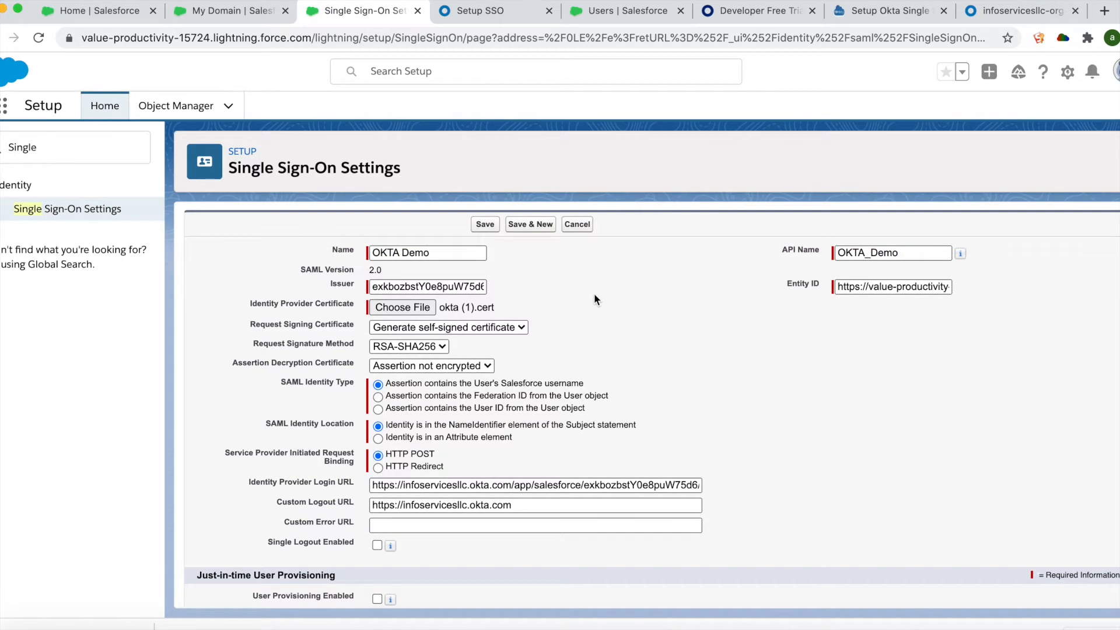
left_click(509, 18)
scroll(532, 265, "up", 3)
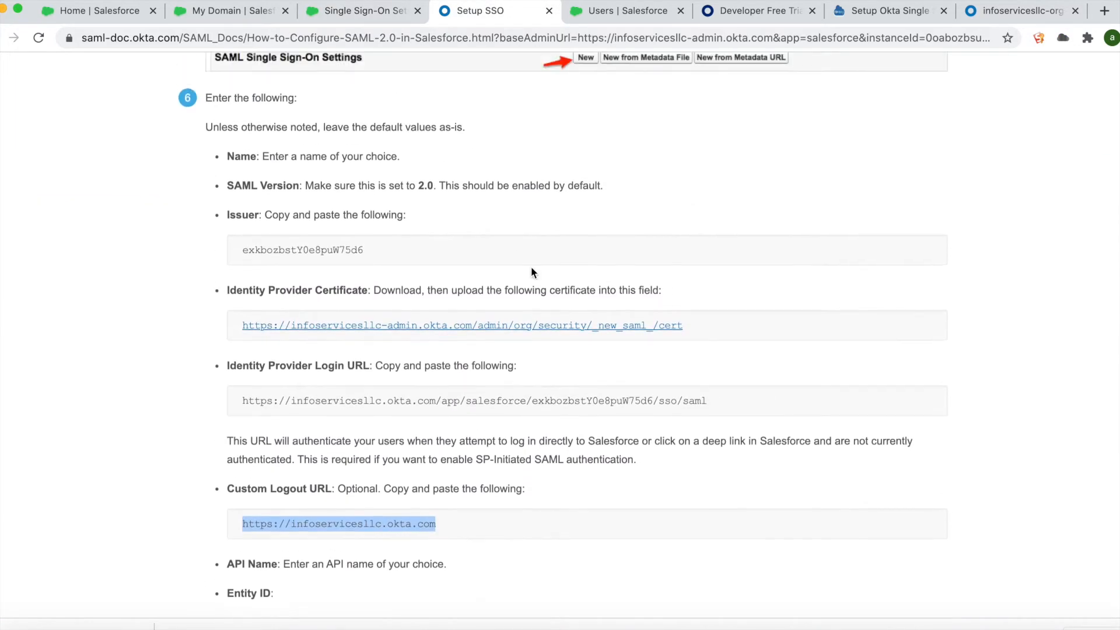
scroll(529, 269, "down", 3)
scroll(530, 274, "down", 3)
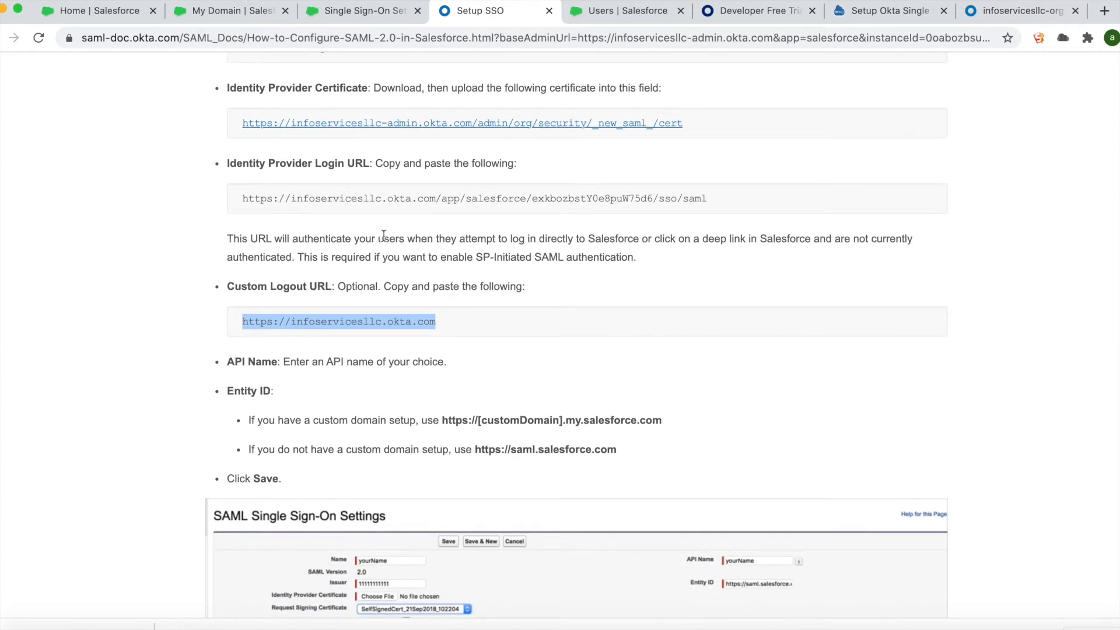
double_click(331, 198)
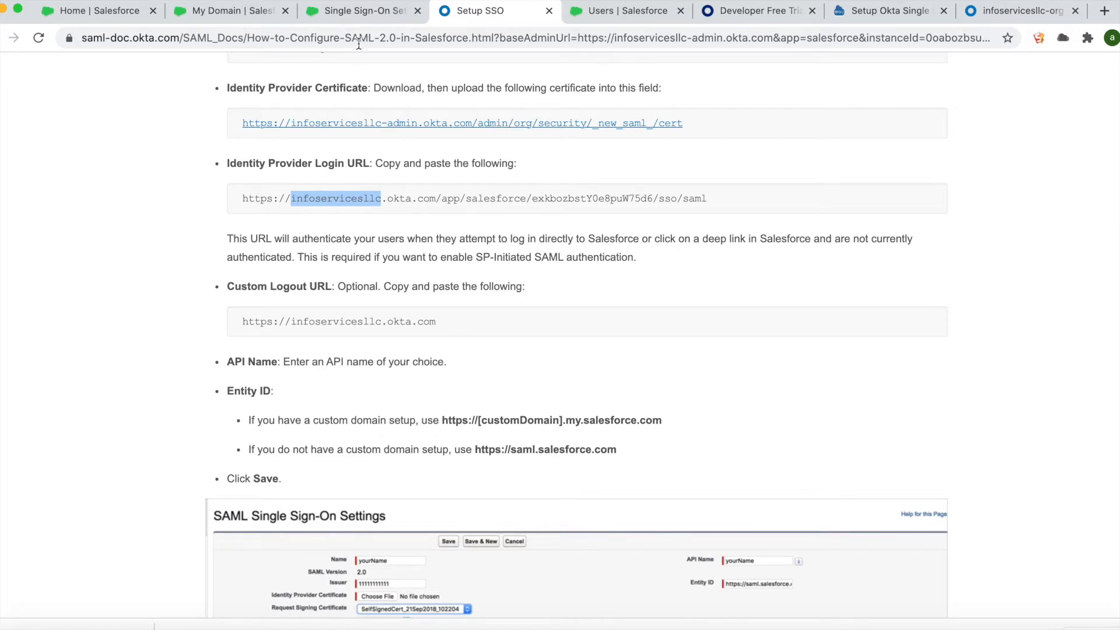
left_click(359, 10)
scroll(596, 447, "down", 2)
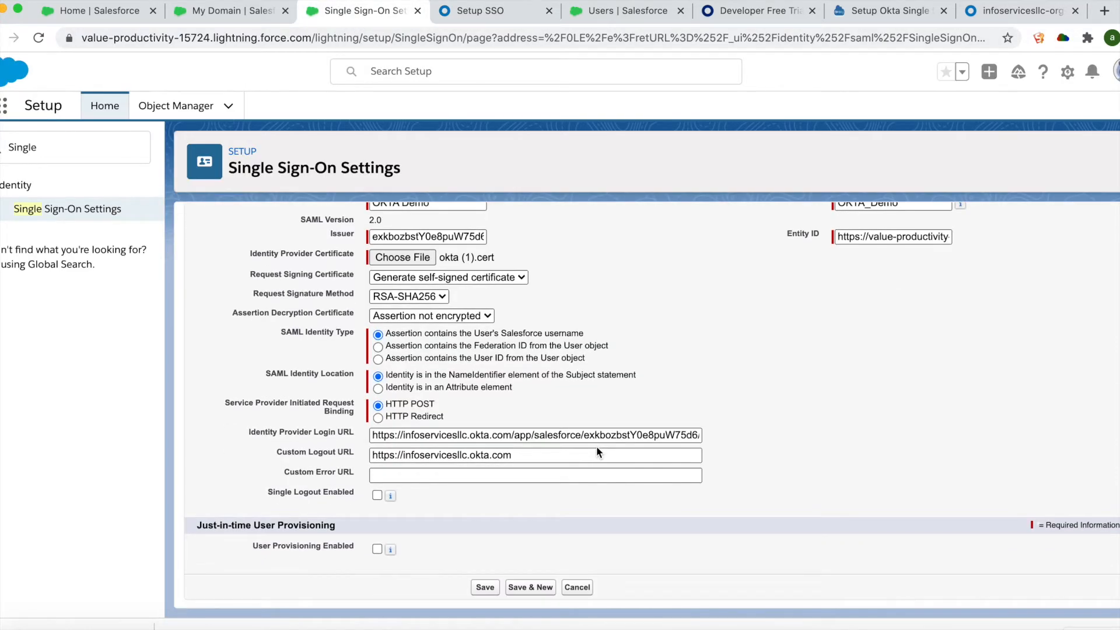
Step: Save the SAML single sign-on settings and copy the org's Endpoints Login URL
left_click(485, 587)
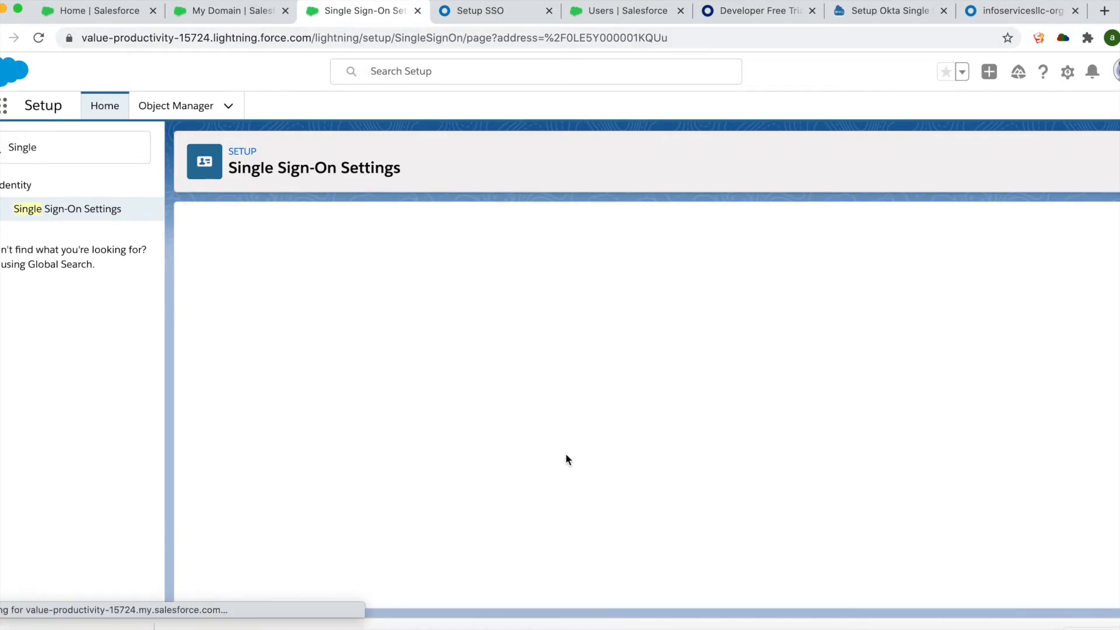
scroll(565, 453, "down", 3)
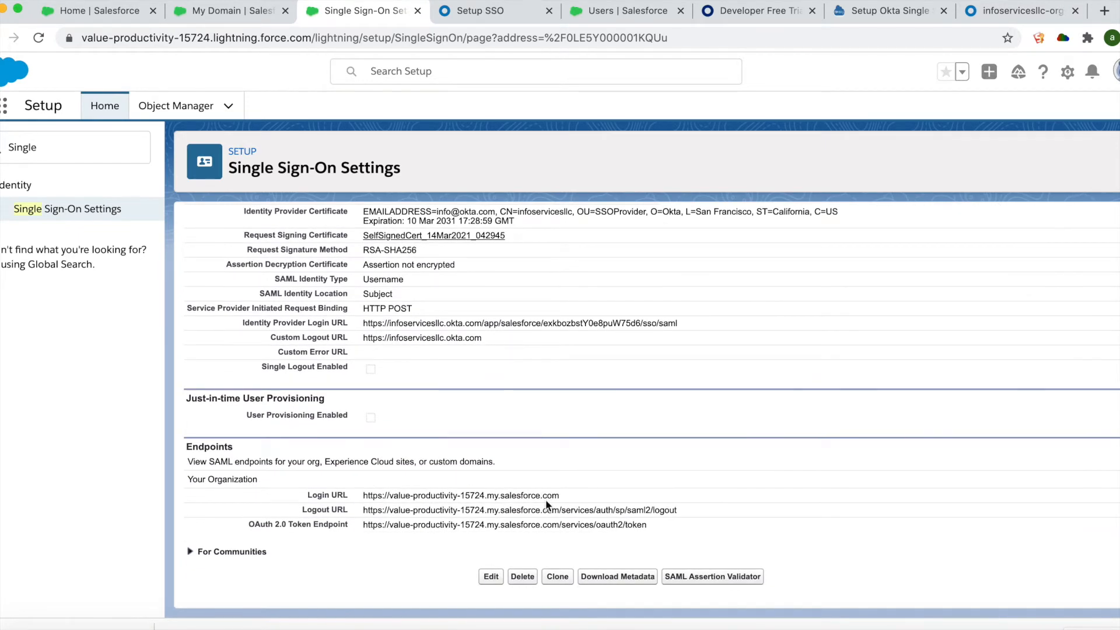
left_click_drag(559, 499, 374, 500)
triple_click(374, 500)
key("super+c")
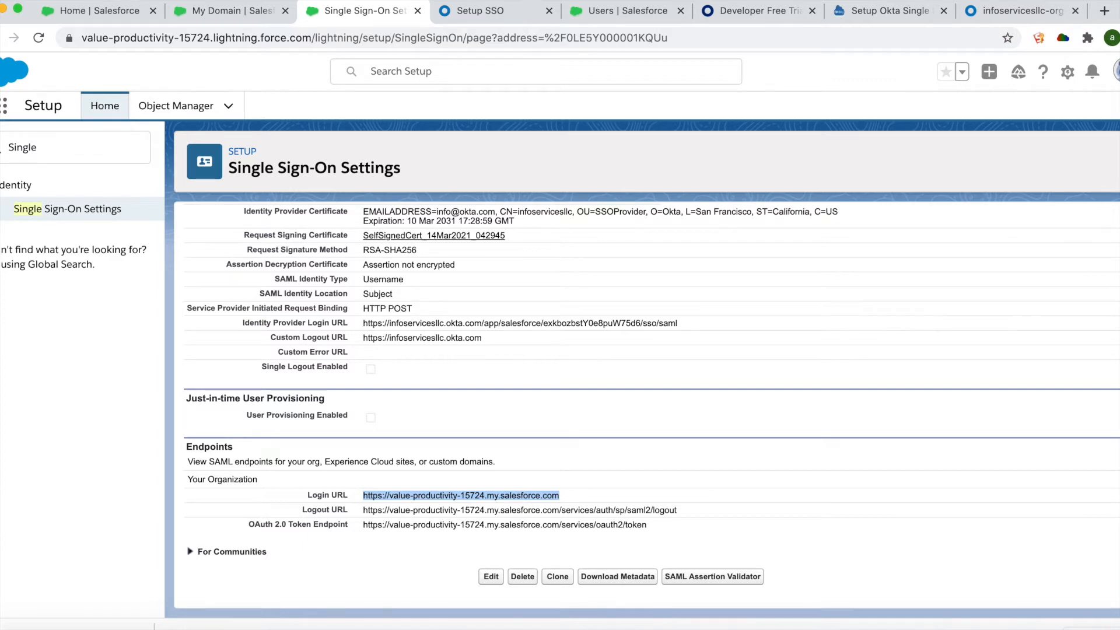
Step: Bring the Okta Salesforce app setup page back, docked beside the Salesforce settings
left_click(481, 13)
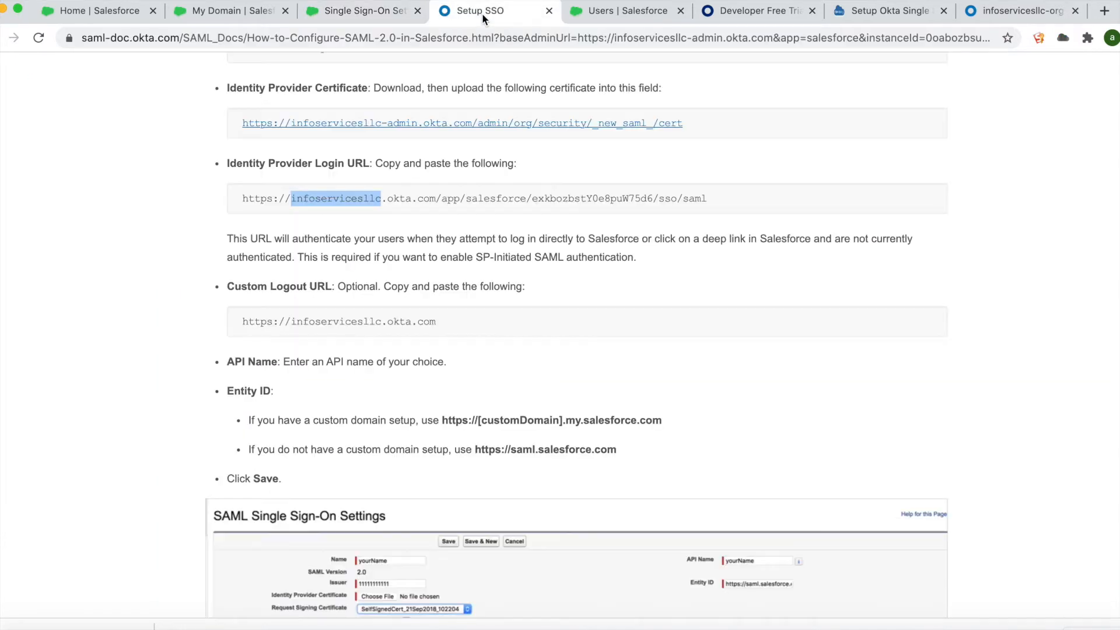
left_click(893, 9)
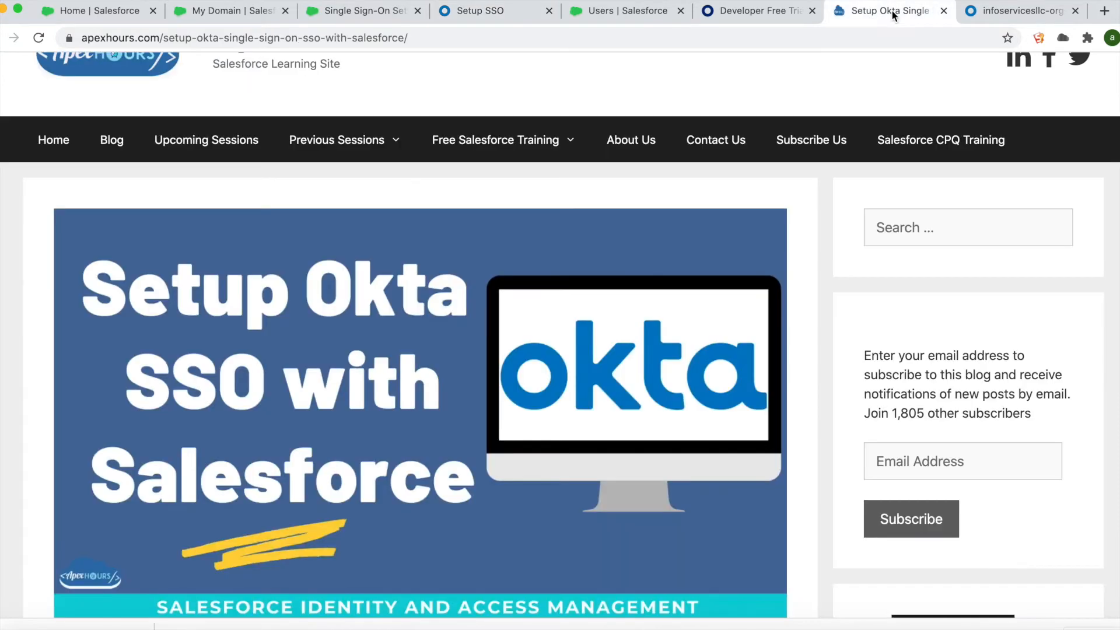
left_click(995, 13)
left_click_drag(994, 13, 530, 20)
scroll(455, 321, "down", 1)
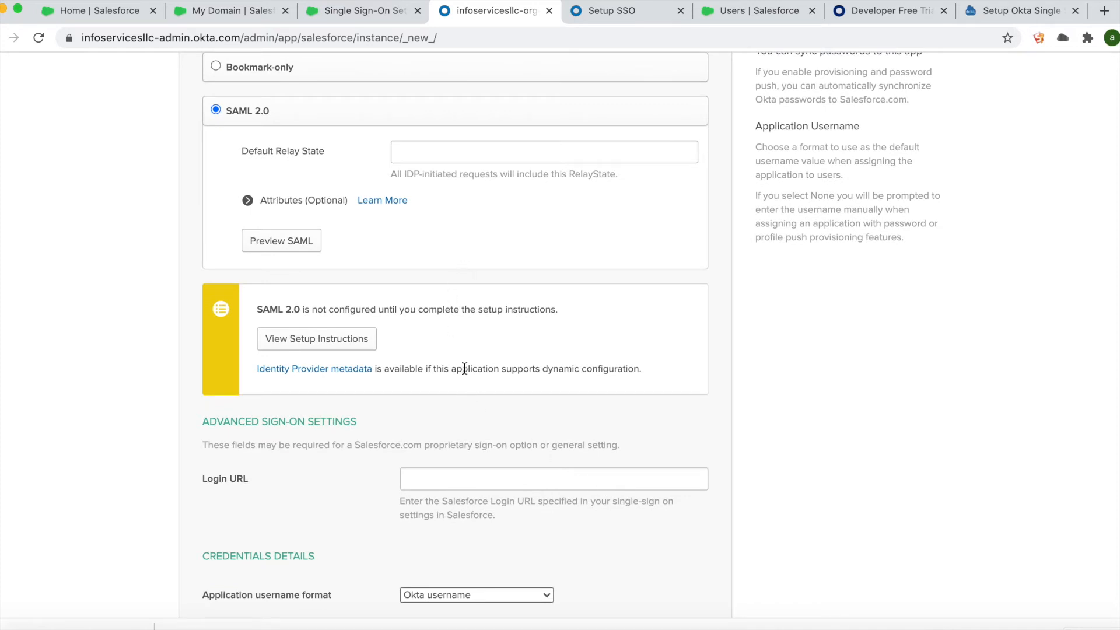
scroll(477, 454, "down", 1)
left_click(455, 430)
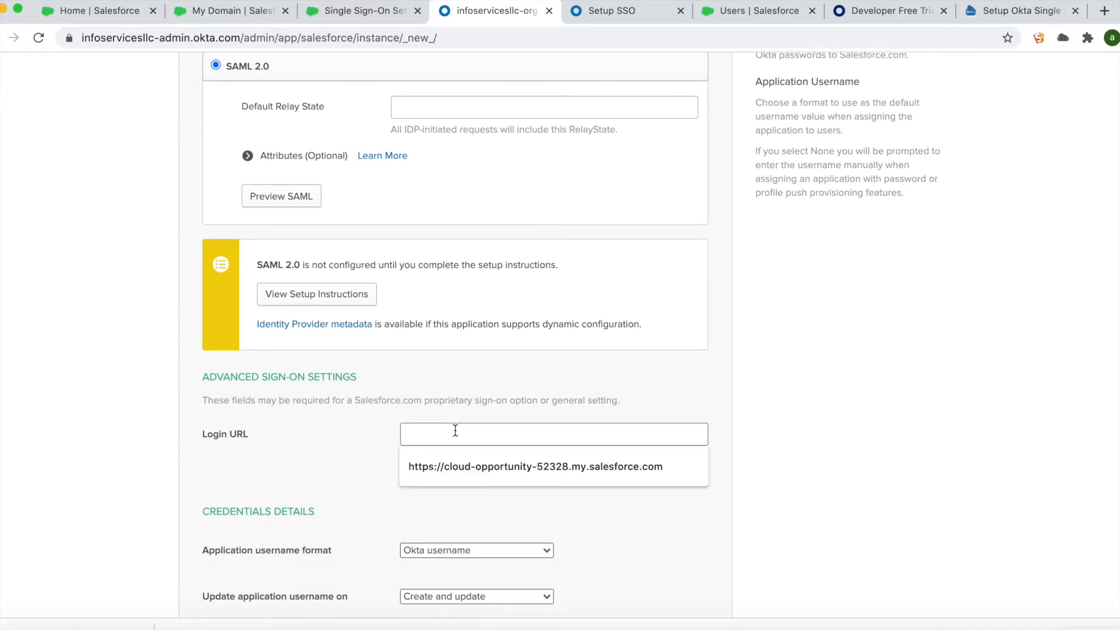
key("super+v")
double_click(352, 425)
left_click(352, 424)
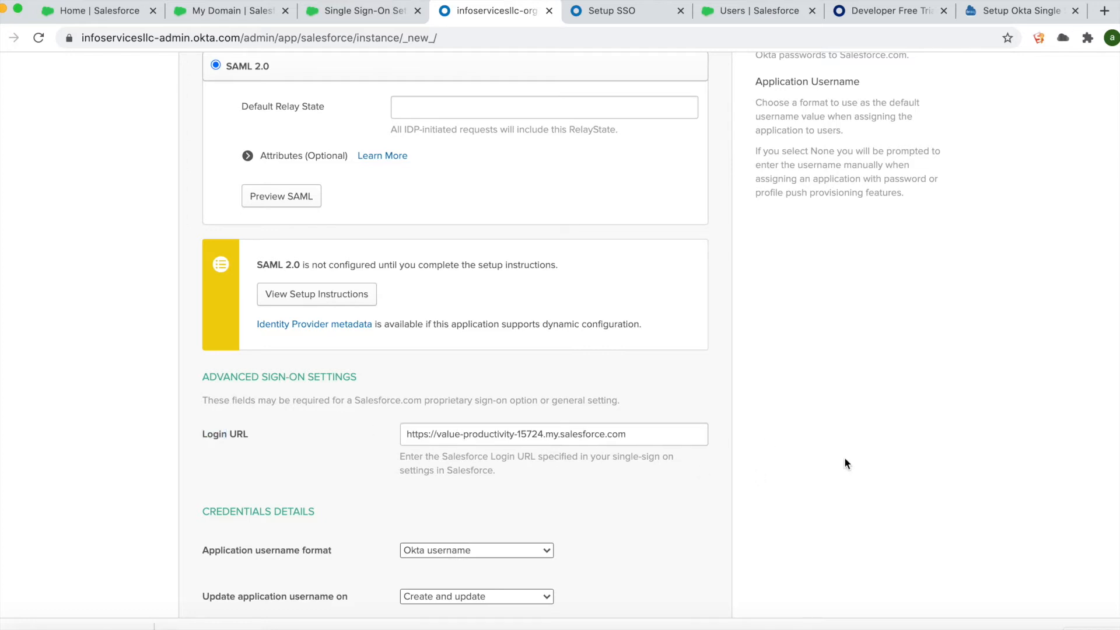
scroll(496, 393, "down", 3)
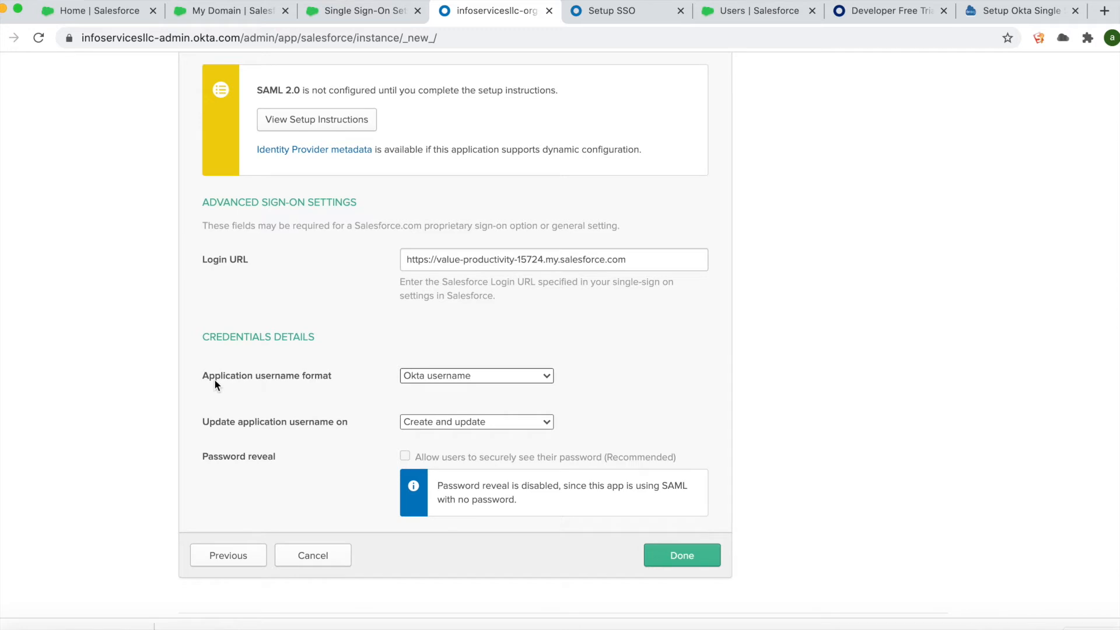
Step: Keep Okta username and Create and update, then finish the Demo Salesforce Org app
left_click(435, 377)
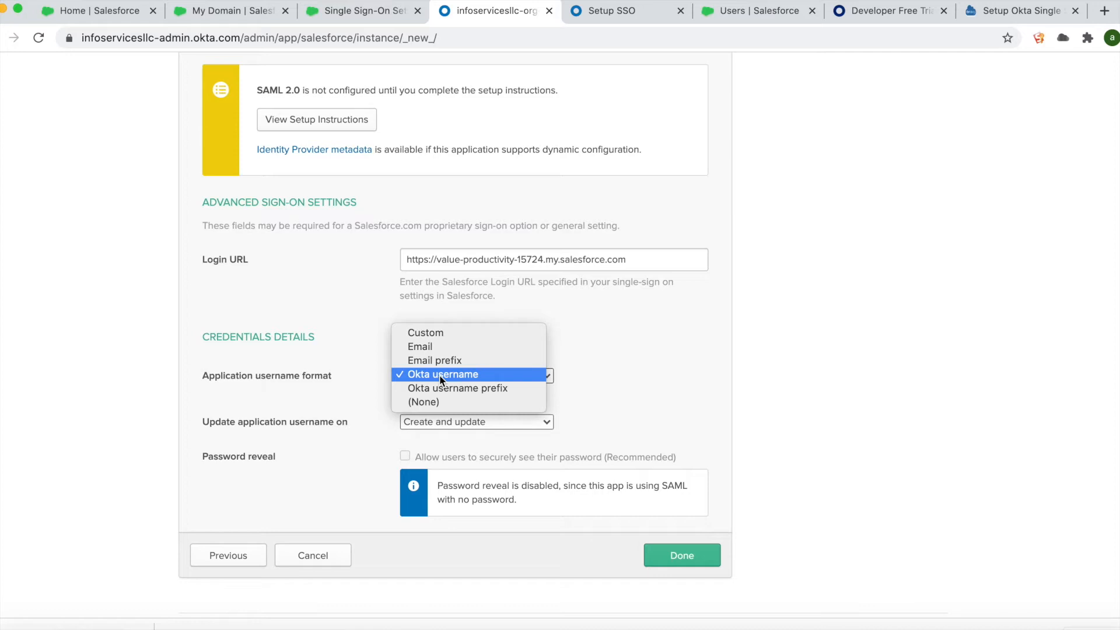
left_click(441, 376)
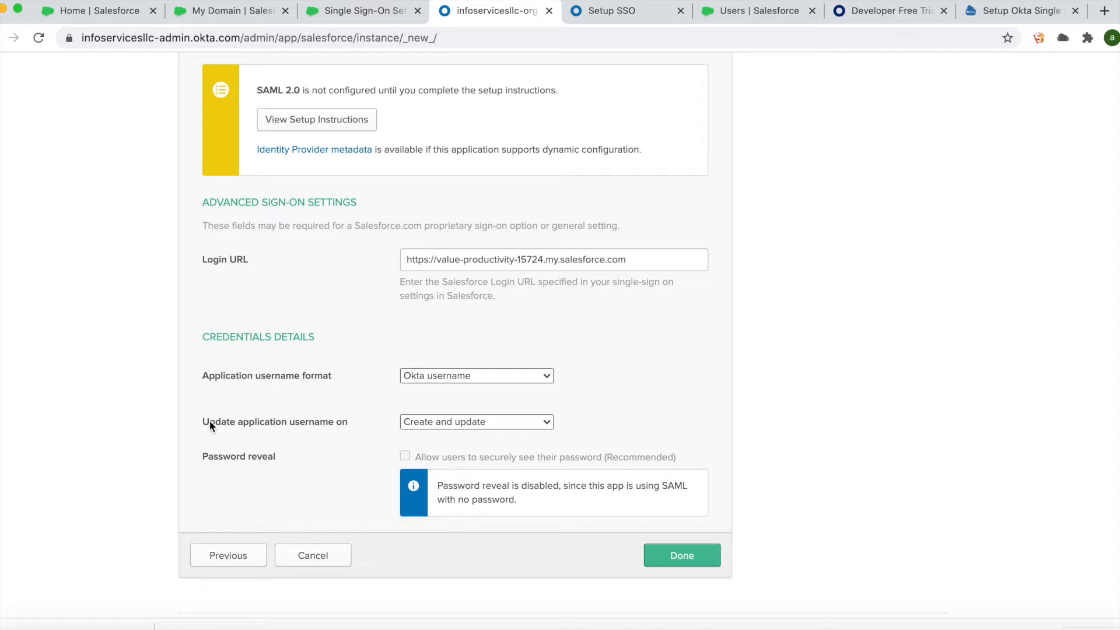
left_click(423, 425)
left_click(345, 436)
left_click_drag(214, 432, 207, 427)
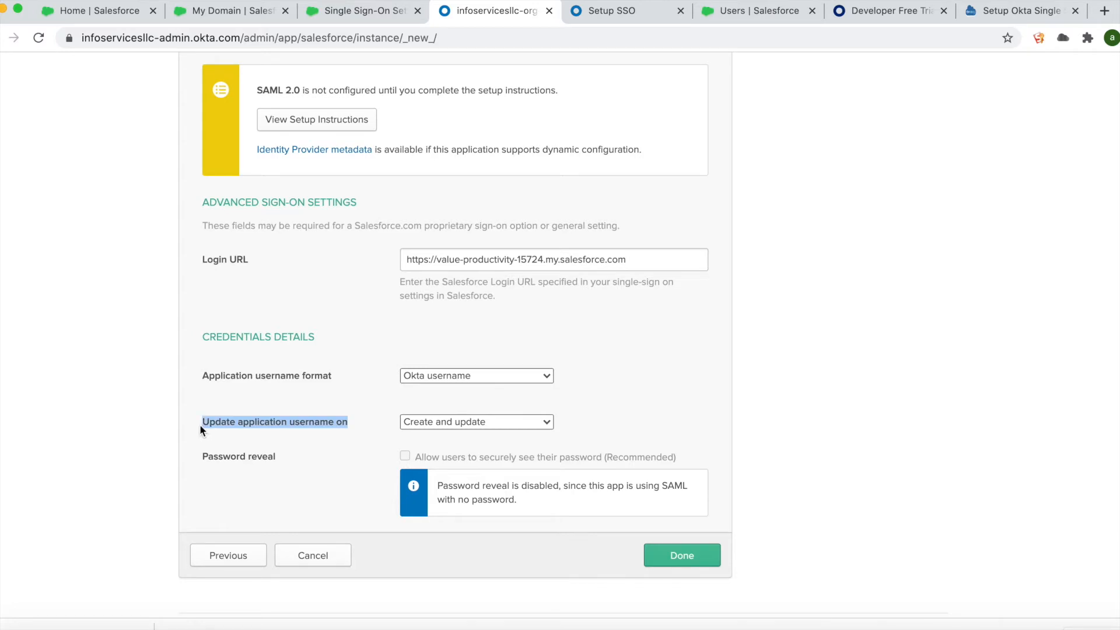
left_click(279, 435)
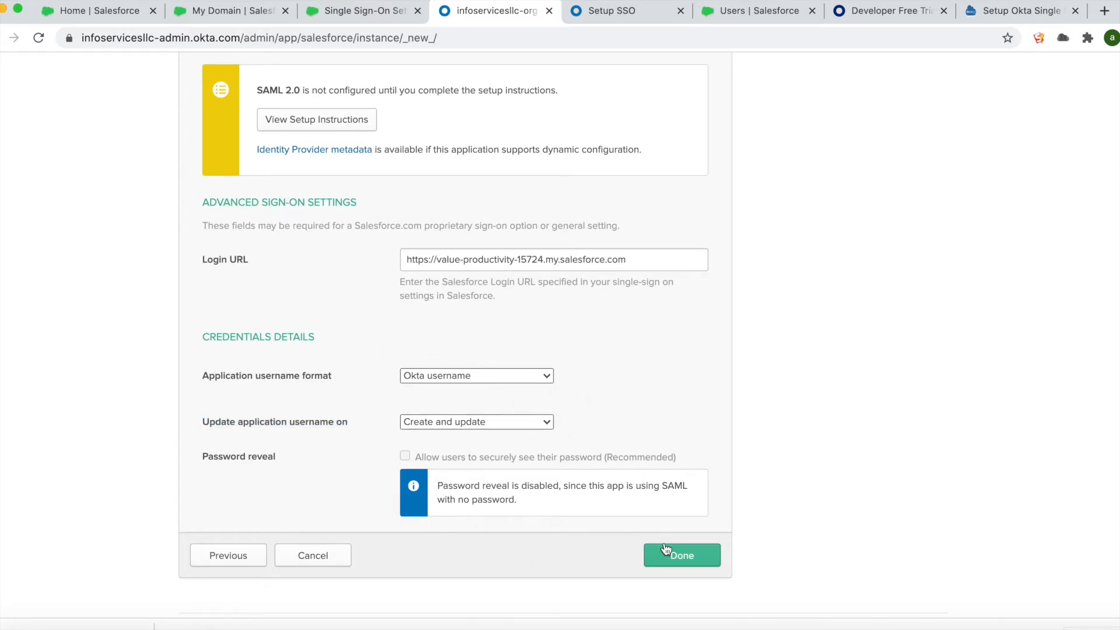
left_click(669, 557)
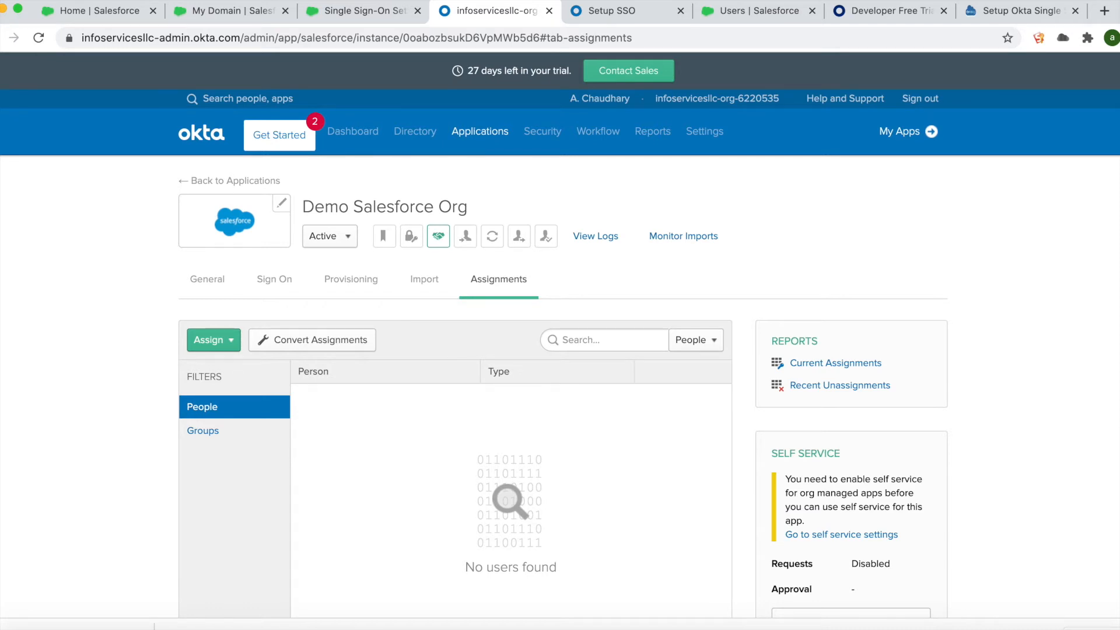
Step: Tick Enable API integration under the app's Provisioning settings, then follow the How to configure Salesforce link
scroll(635, 432, "down", 3)
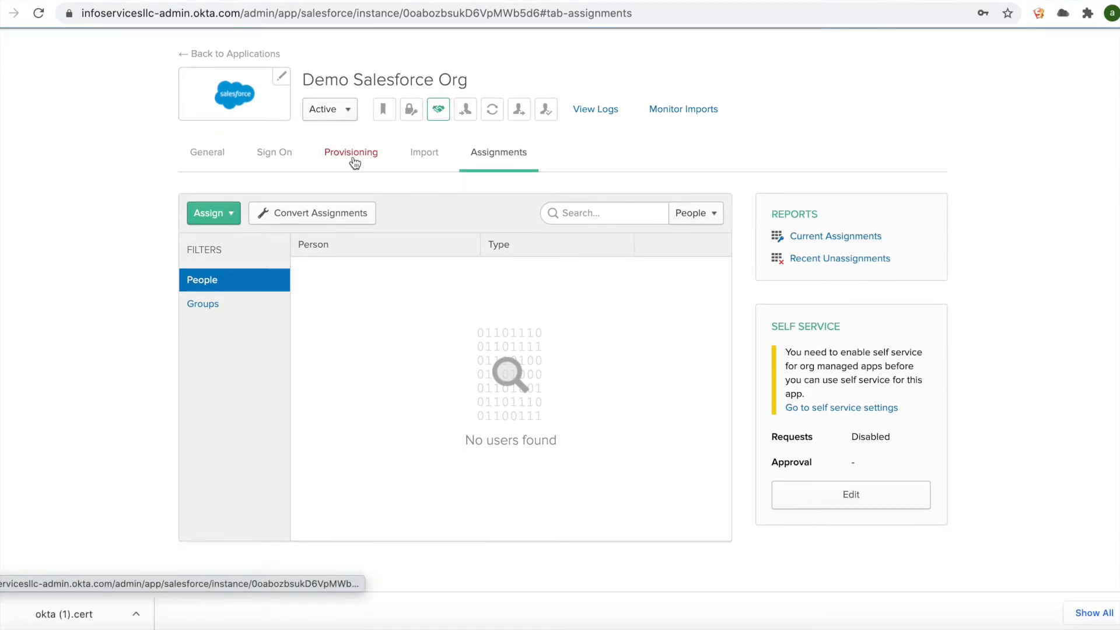
left_click(352, 154)
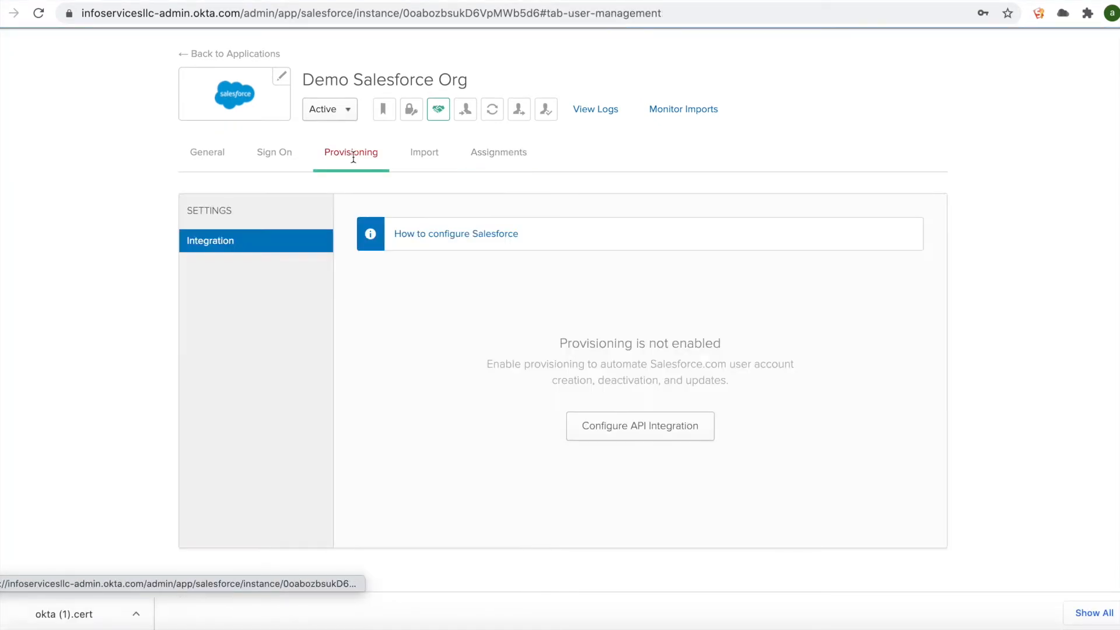
left_click(625, 431)
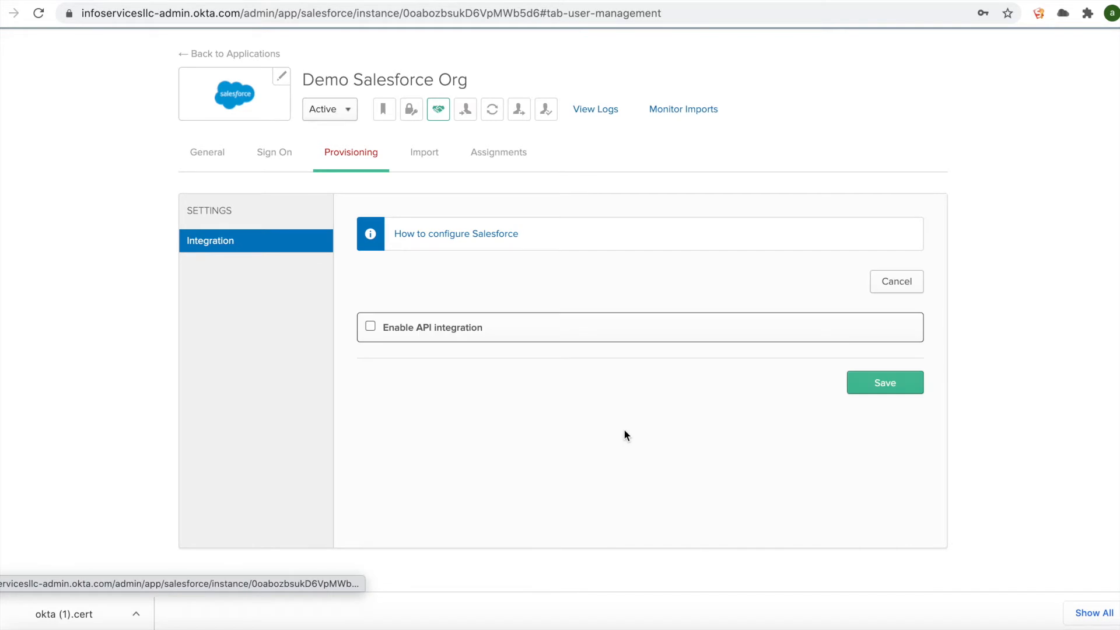
left_click(442, 334)
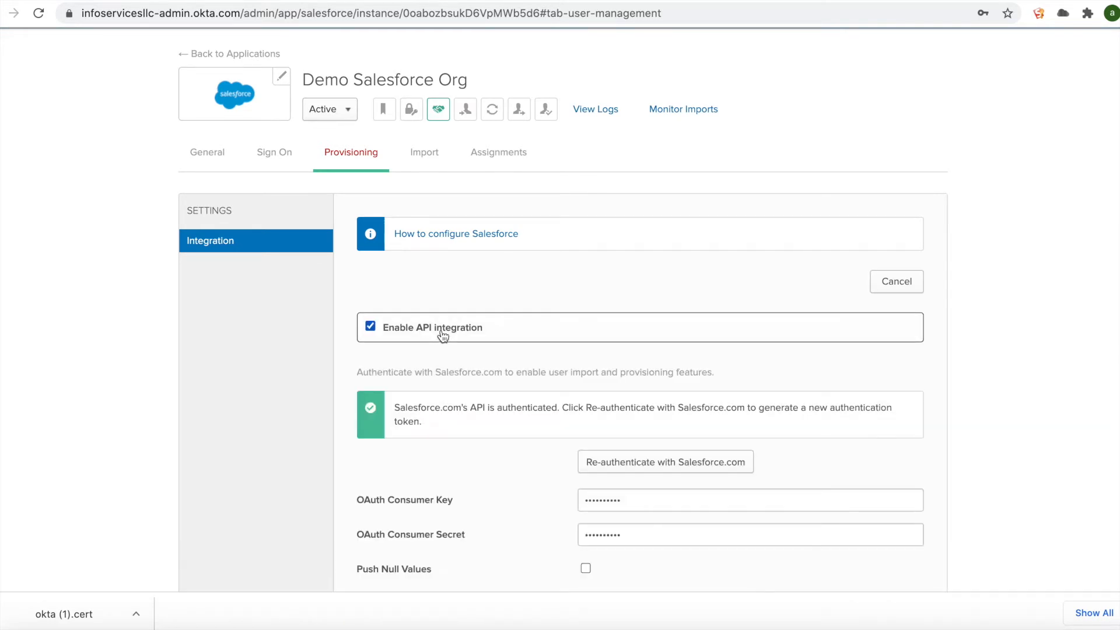
scroll(646, 495, "down", 1)
scroll(646, 494, "down", 1)
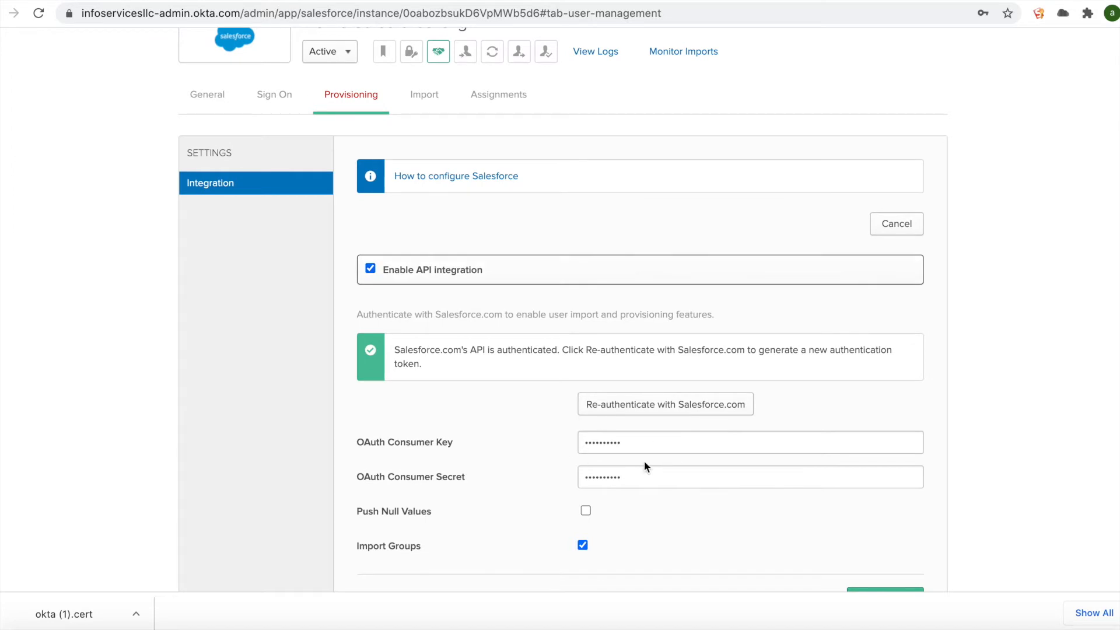
left_click(441, 175)
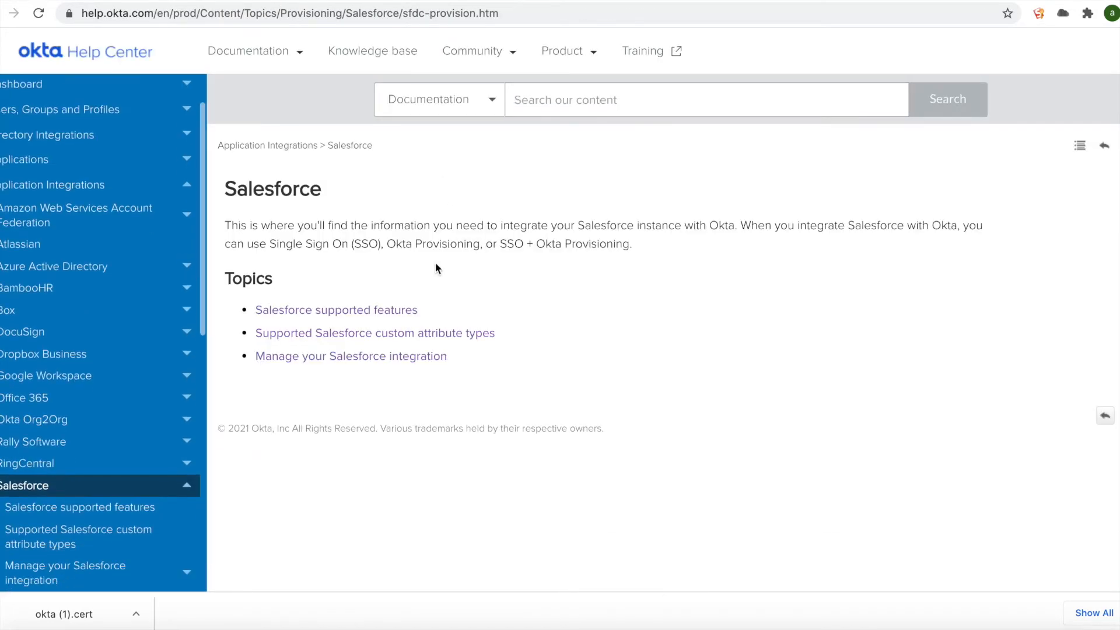
Step: Go through Salesforce supported features to Configure OAuth and REST integration and select its Callback URL
scroll(166, 414, "down", 3)
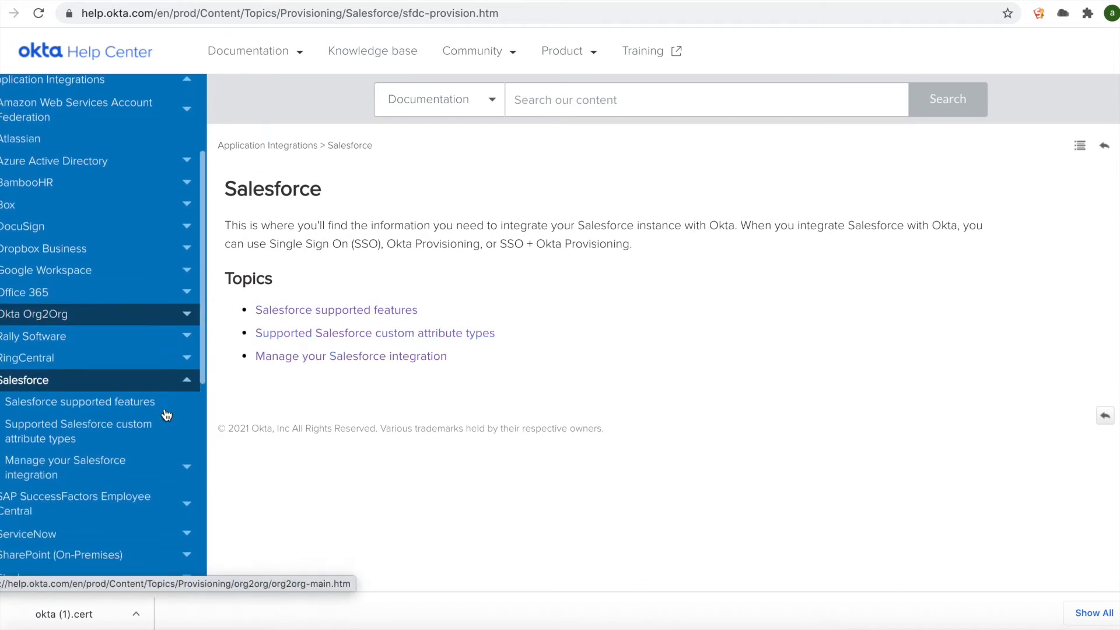
left_click(126, 405)
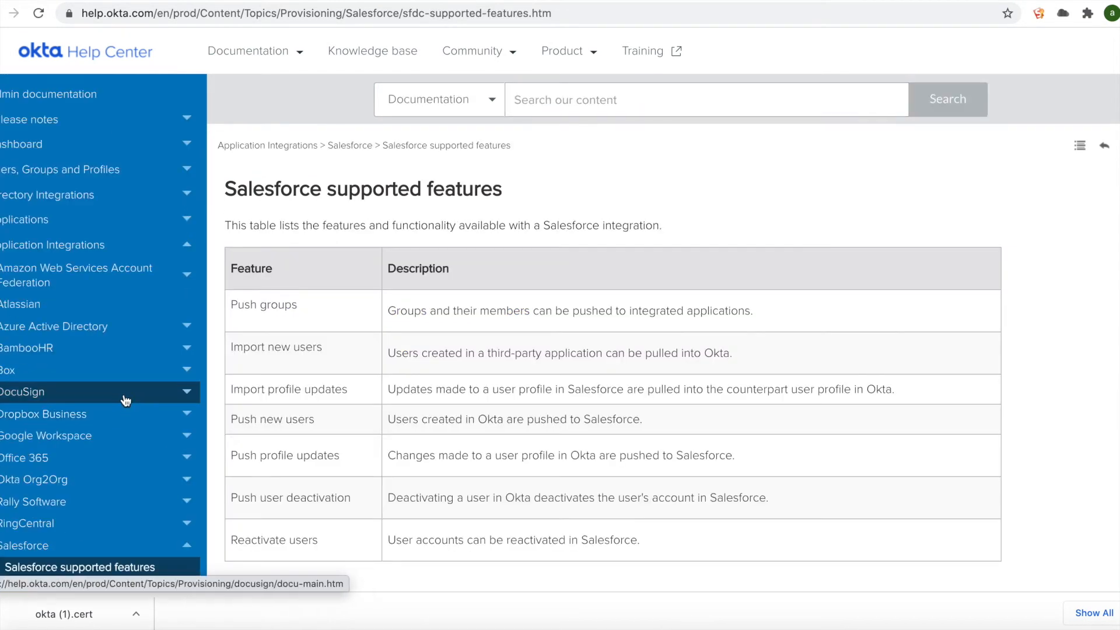
scroll(129, 403, "down", 3)
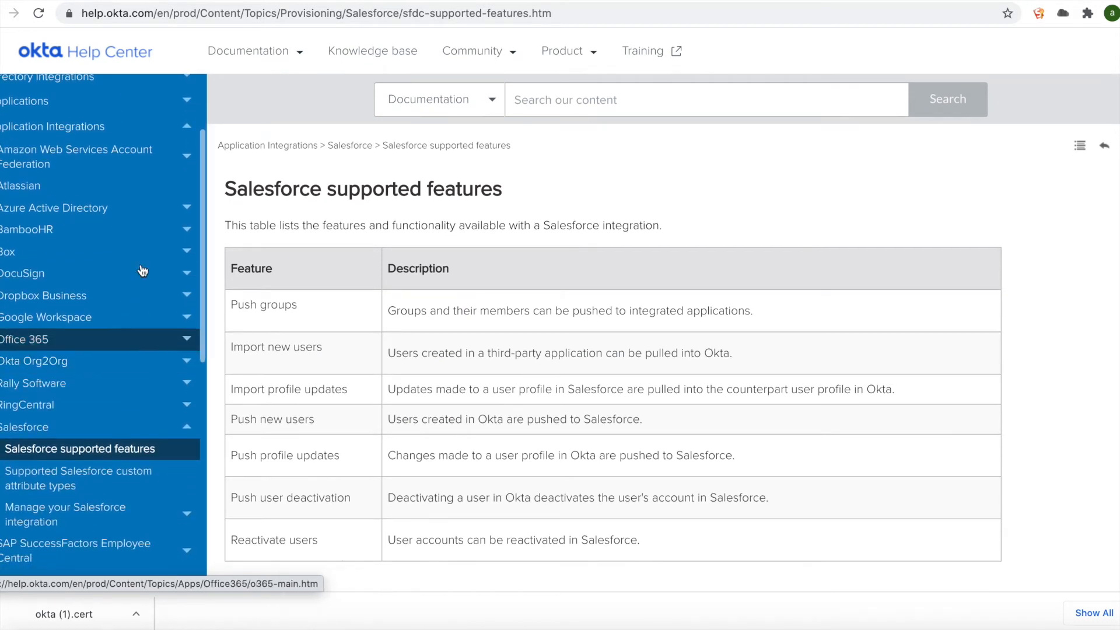
scroll(45, 450, "down", 2)
left_click(91, 452)
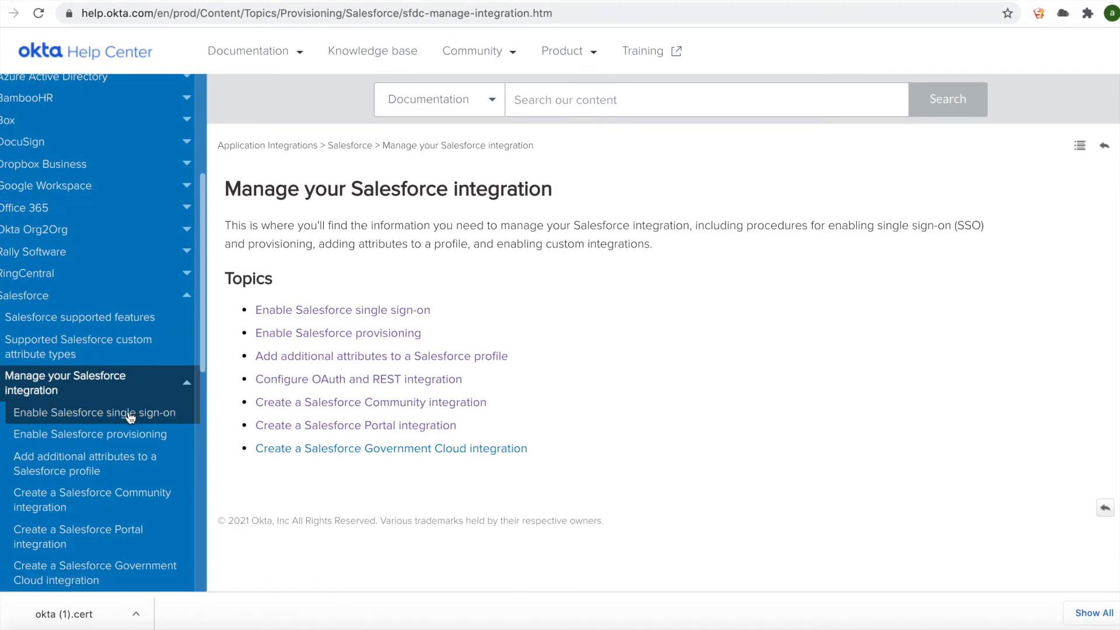
scroll(92, 414, "down", 1)
left_click(374, 385)
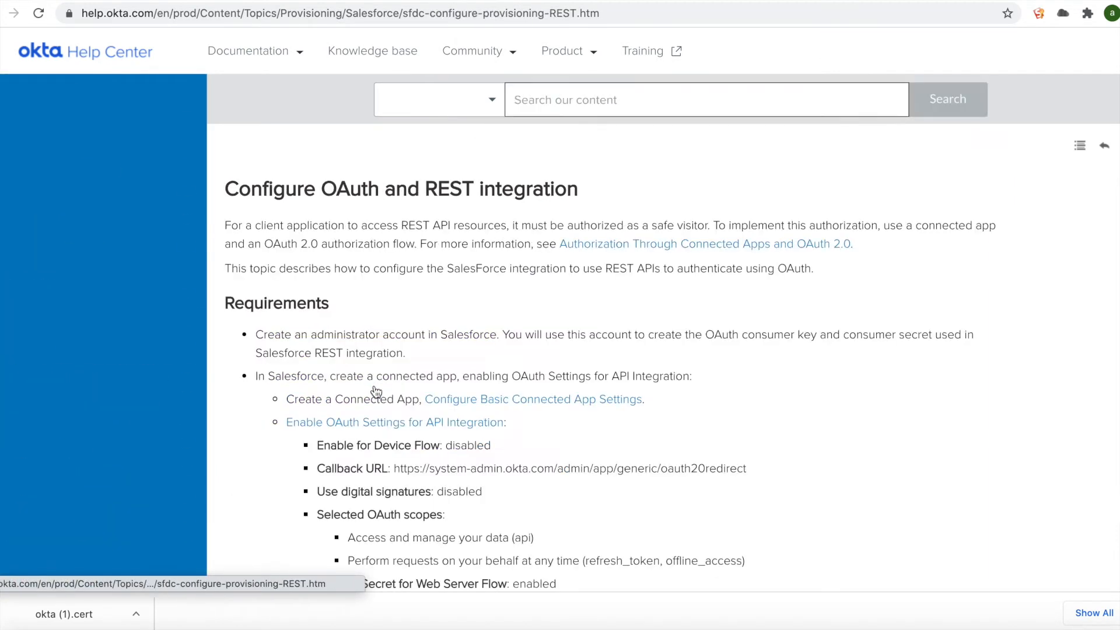
scroll(391, 386, "down", 3)
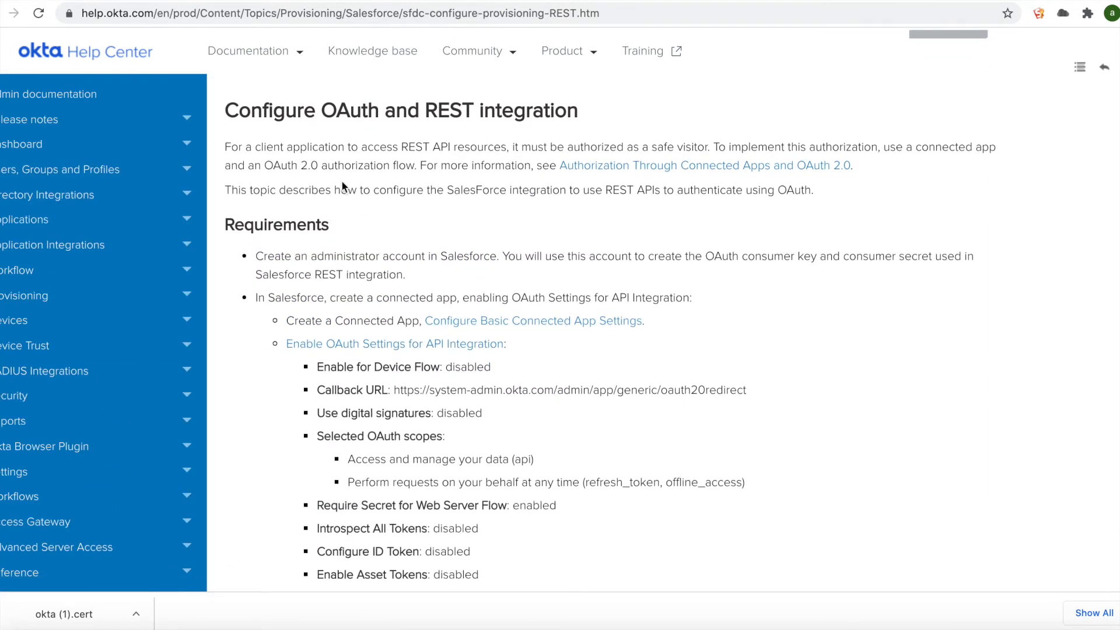
scroll(453, 199, "down", 2)
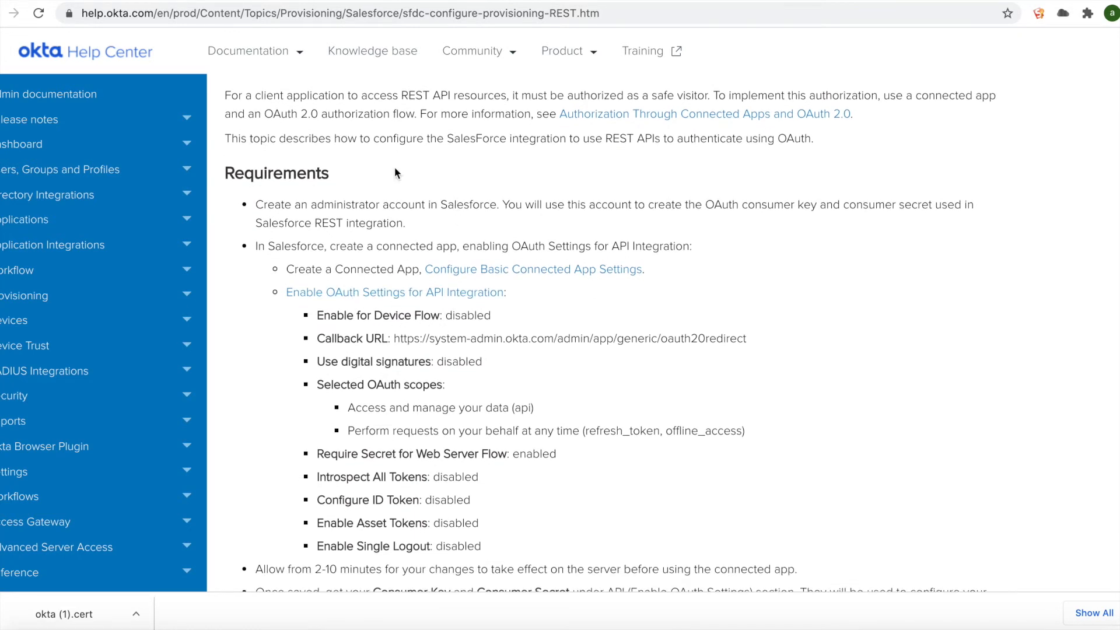
triple_click(409, 344)
left_click_drag(395, 343, 719, 345)
key("super+c")
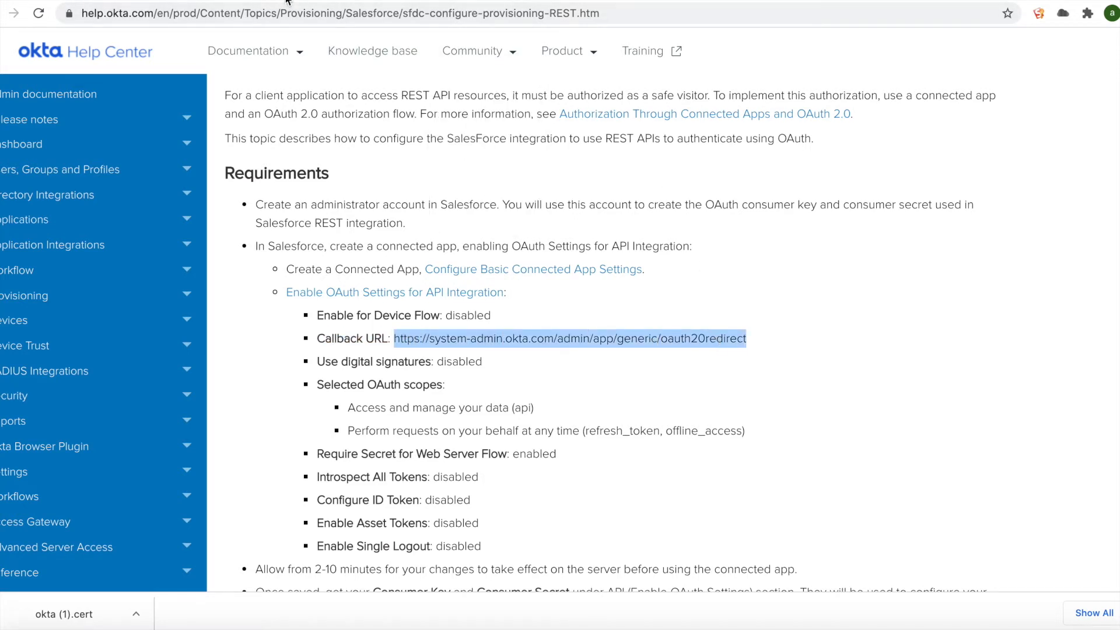
Step: Start a new connected app in App Manager named 'Demo Connected App' with the contact e-mail
left_click(201, 1)
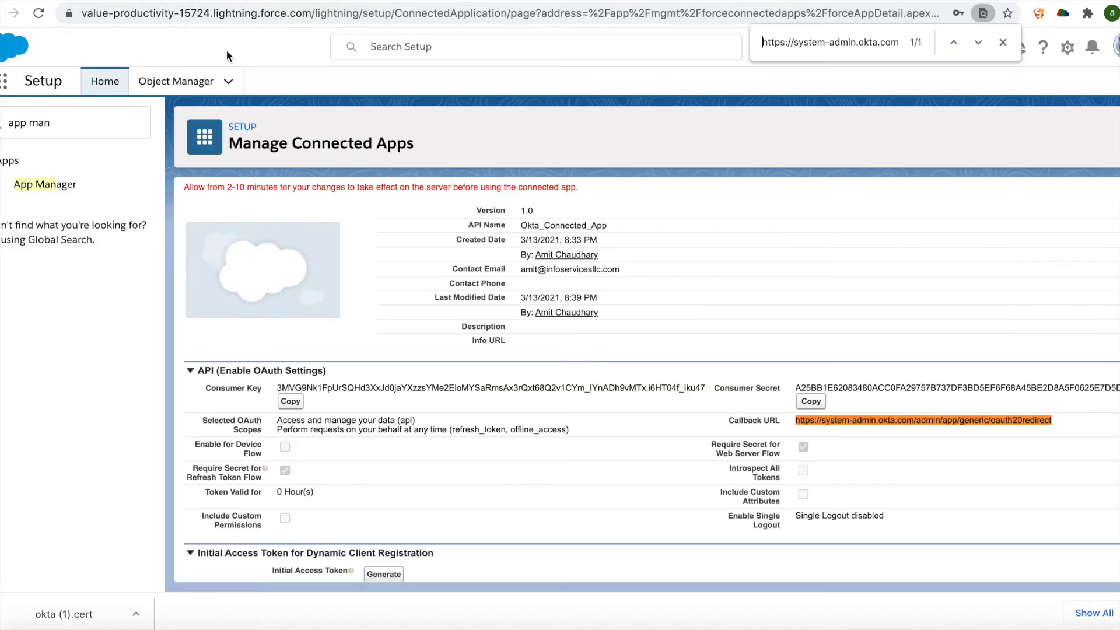
left_click(70, 185)
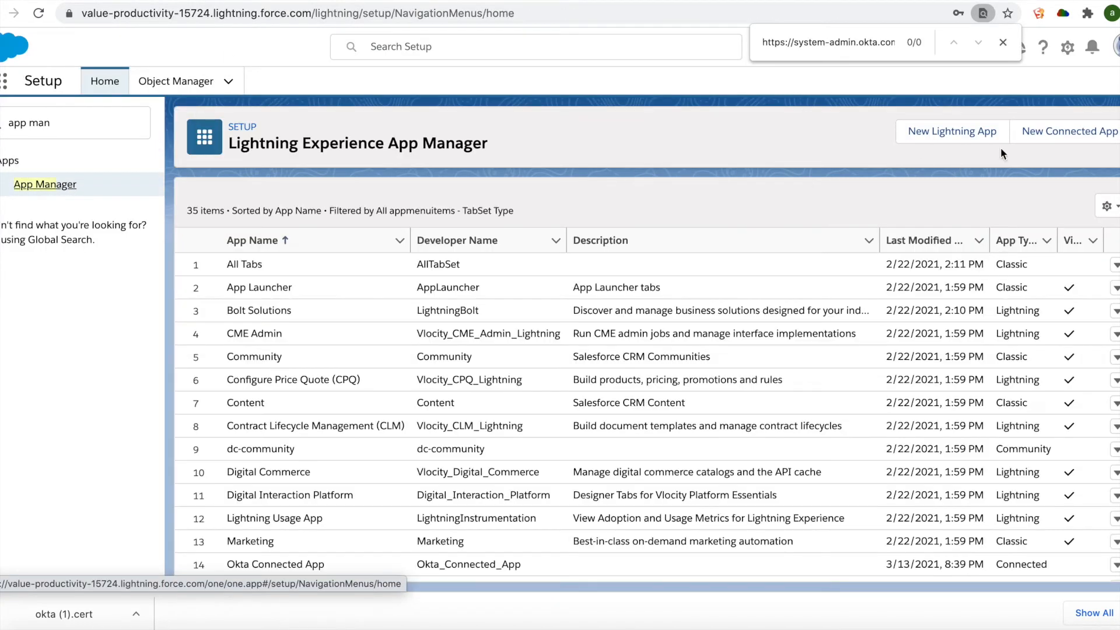
left_click(1062, 131)
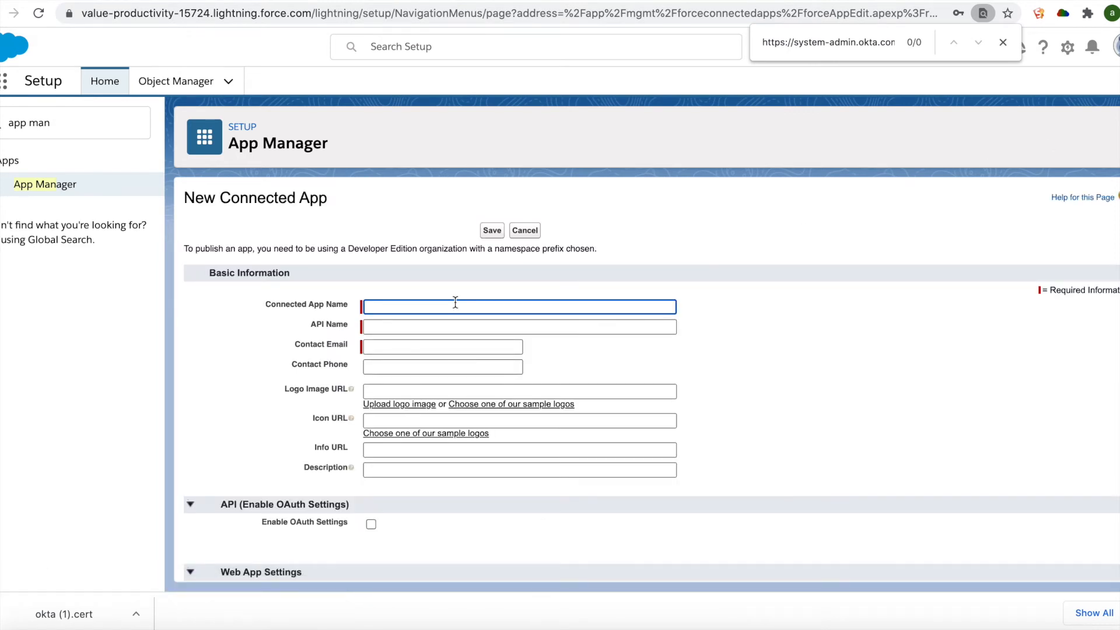
left_click(456, 304)
type("Demo Connected App")
key("Tab")
key("Tab")
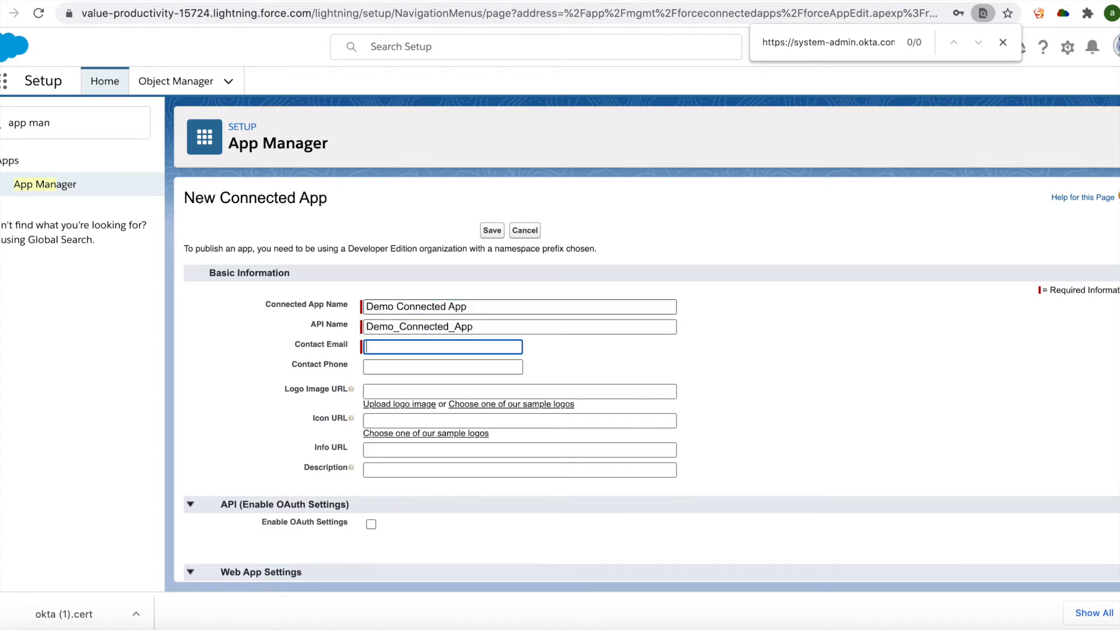
type("ami")
left_click(496, 373)
Step: Enable OAuth settings with Okta's oauth20redirect URL as the callback URL
scroll(680, 366, "down", 2)
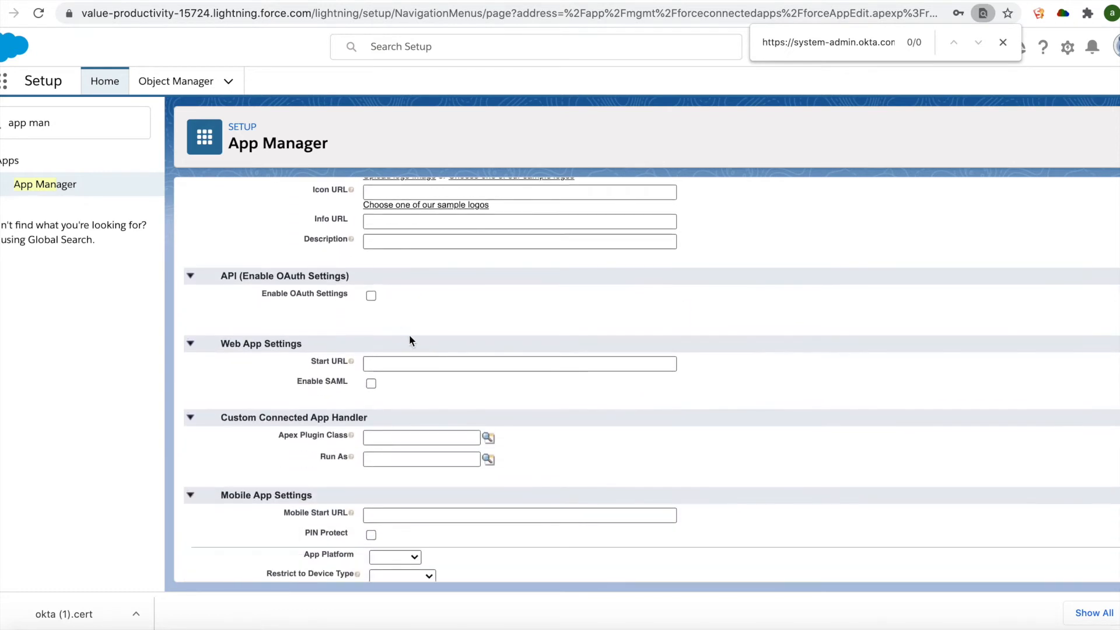
left_click(371, 295)
left_click(385, 335)
key("super+v")
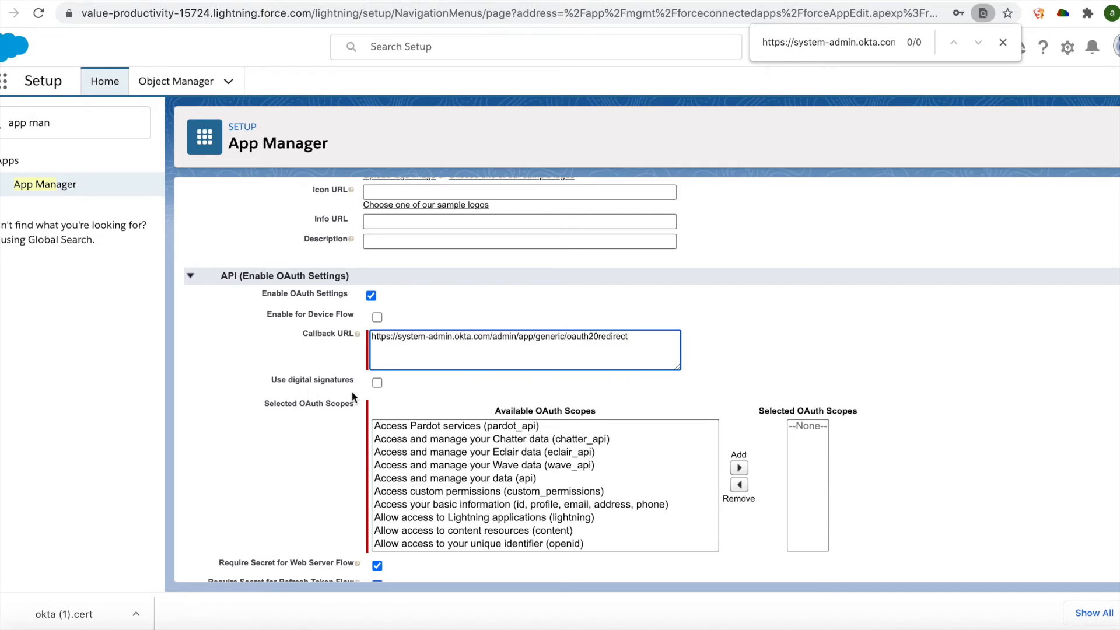
Step: Add the api and refresh_token, offline_access scopes, then save the connected app
scroll(356, 396, "down", 2)
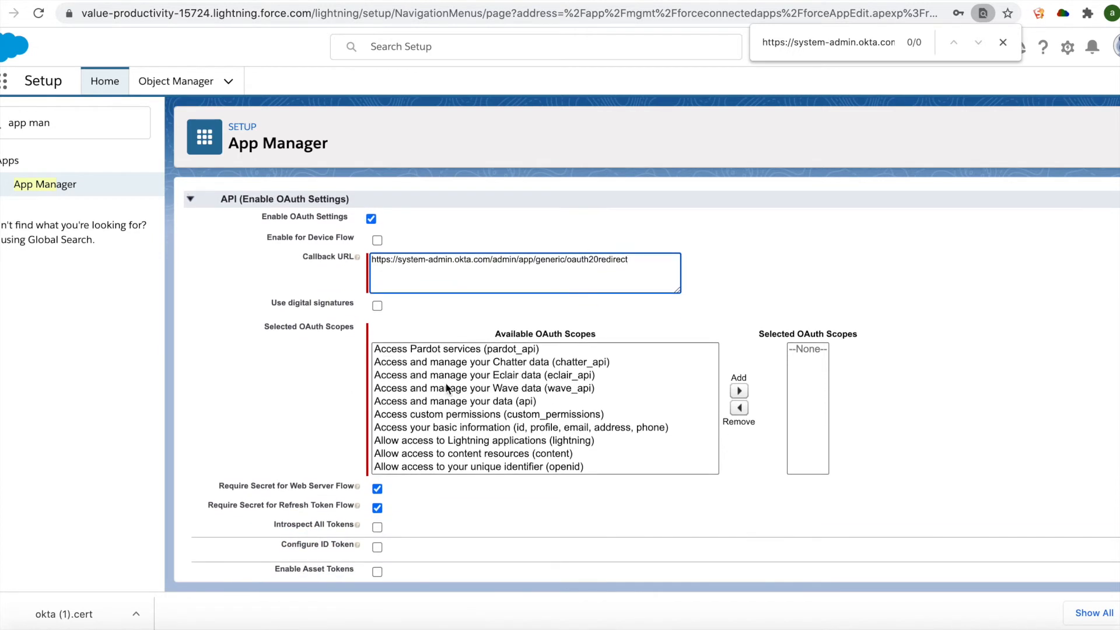
left_click(501, 402)
left_click(739, 391)
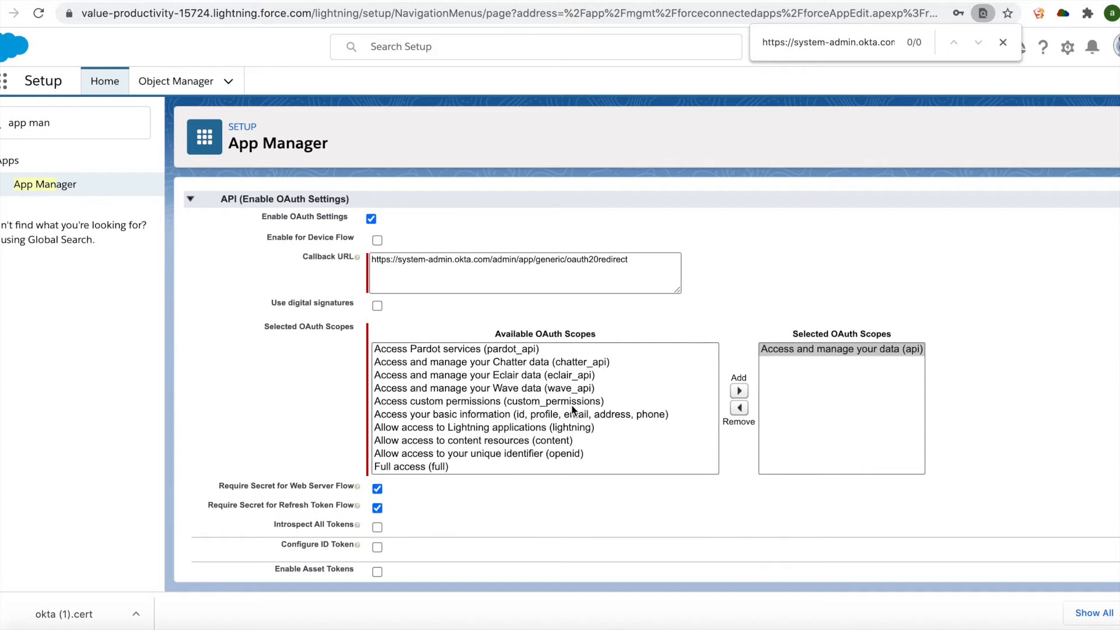
scroll(578, 422, "down", 5)
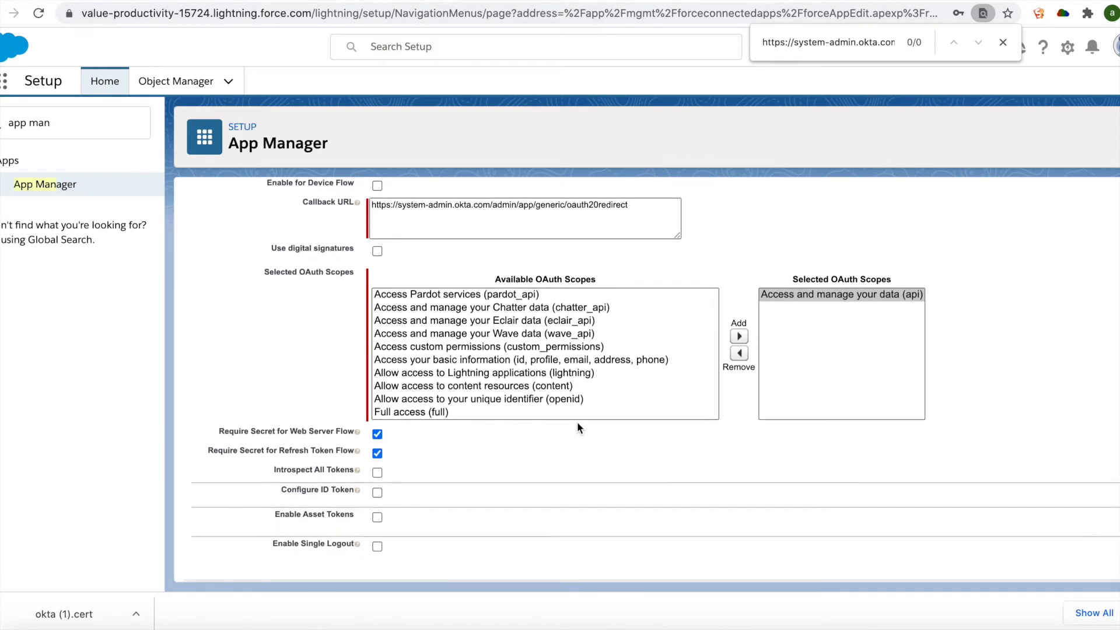
left_click(572, 387)
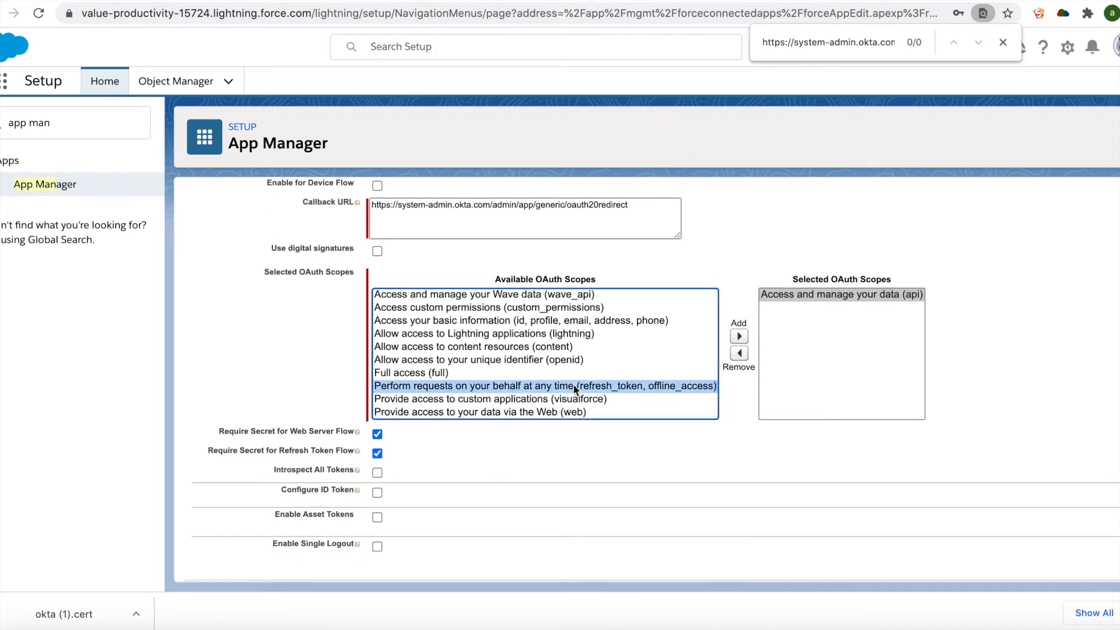
left_click(738, 337)
scroll(667, 415, "down", 5)
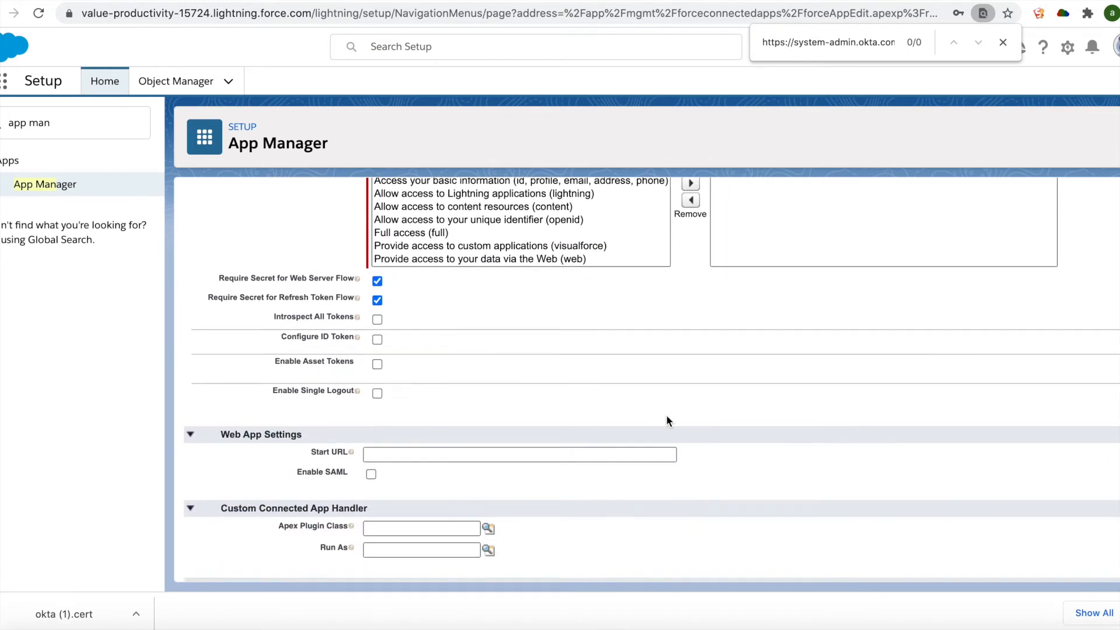
scroll(667, 415, "down", 3)
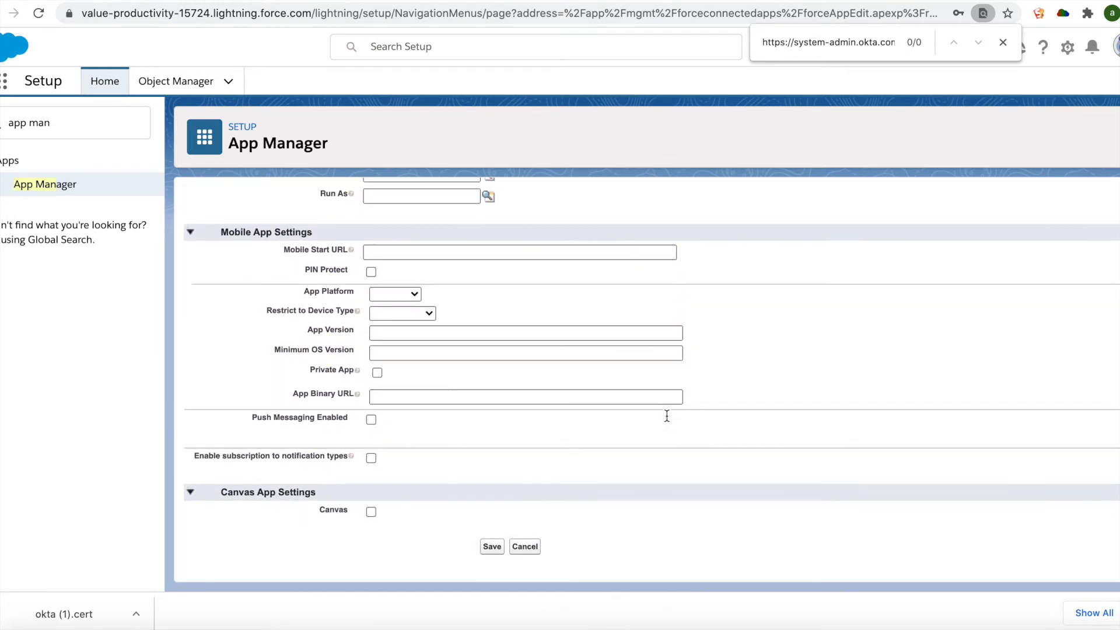
left_click(493, 548)
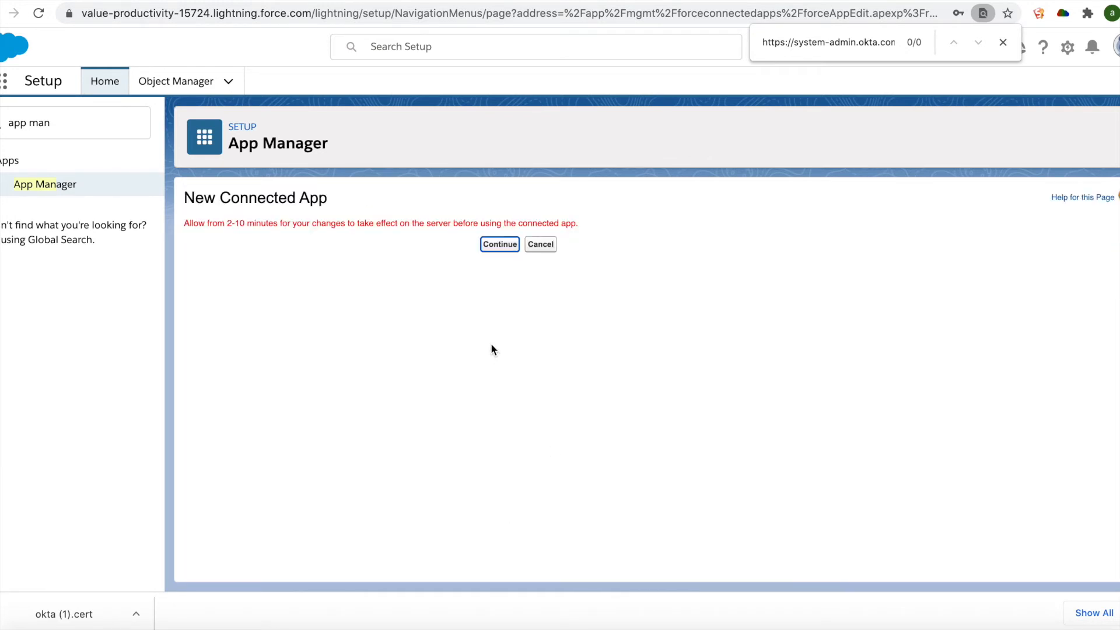
Step: Continue to the Demo Connected App's detail page and select its Consumer Key value for copying
left_click(505, 247)
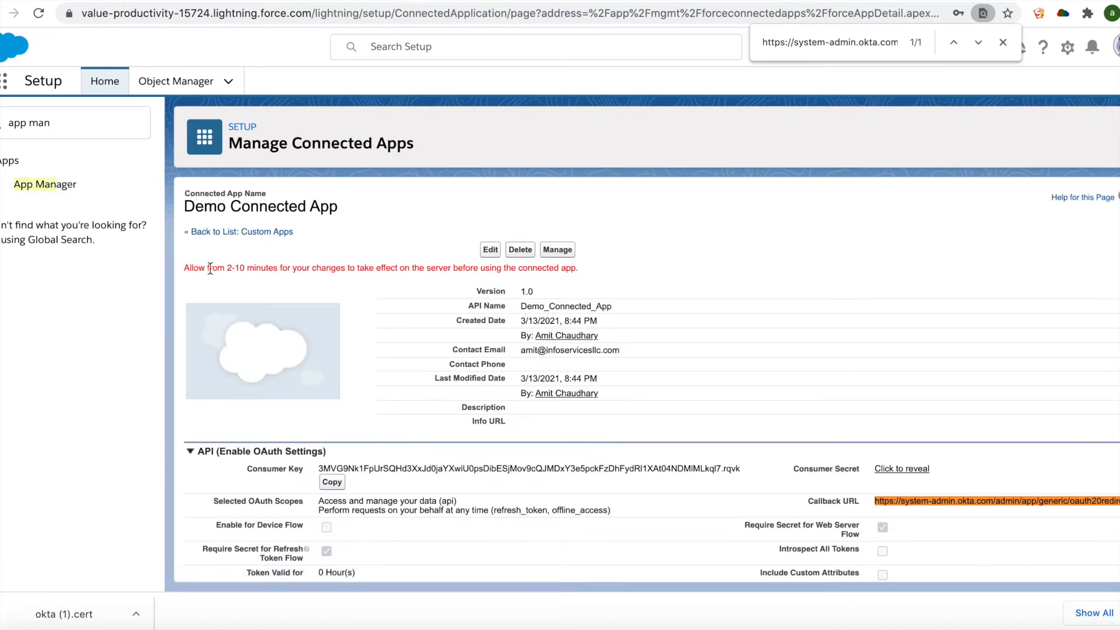
left_click_drag(184, 268, 533, 266)
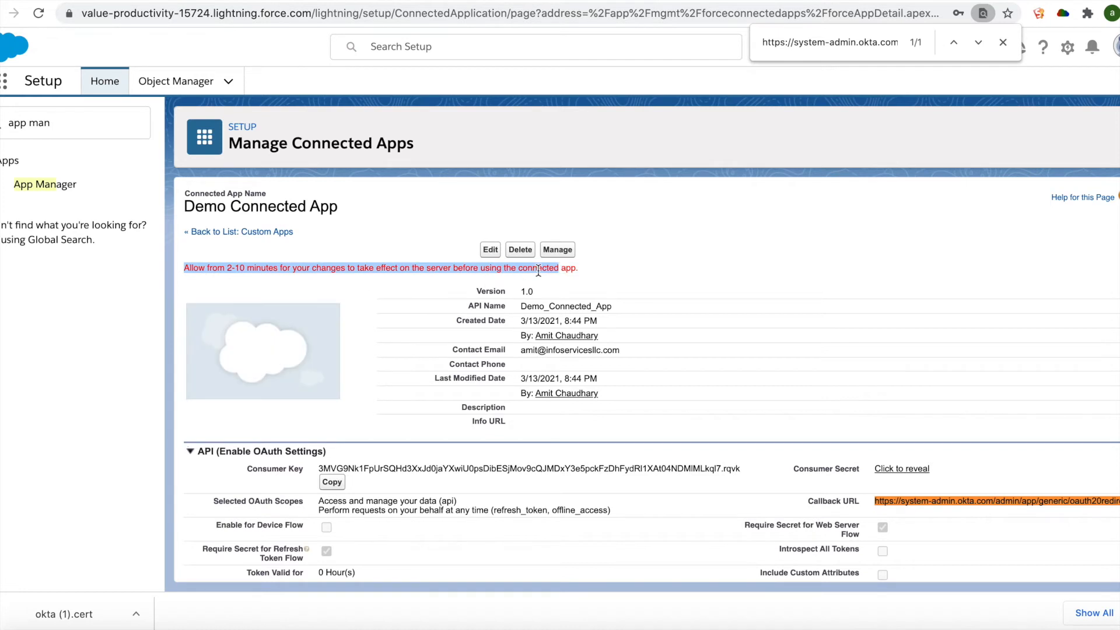
left_click(477, 458)
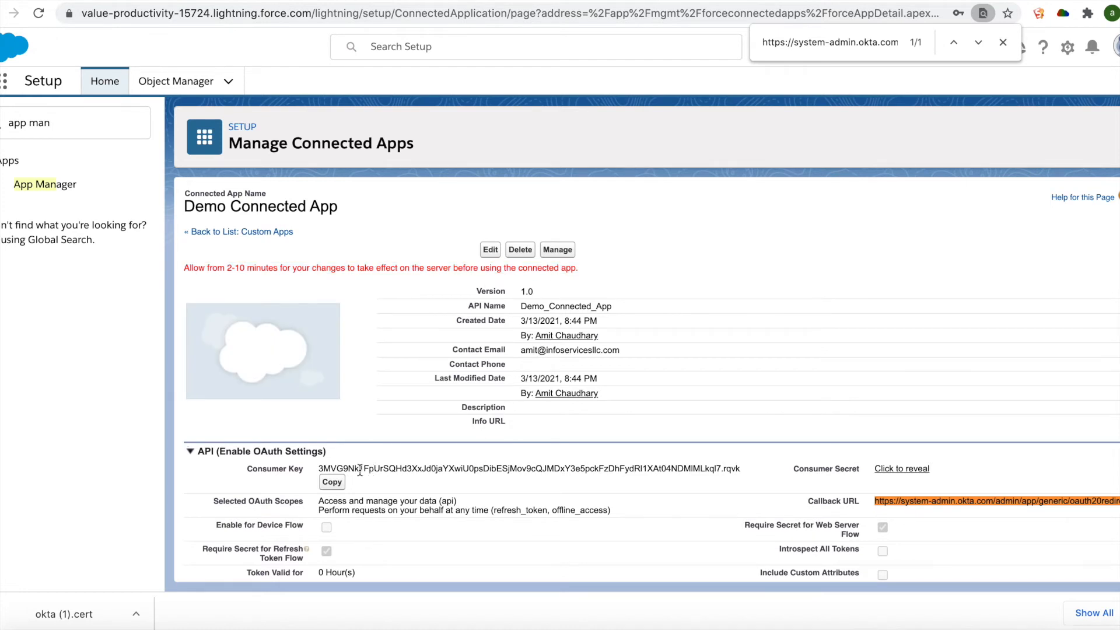
left_click(1003, 42)
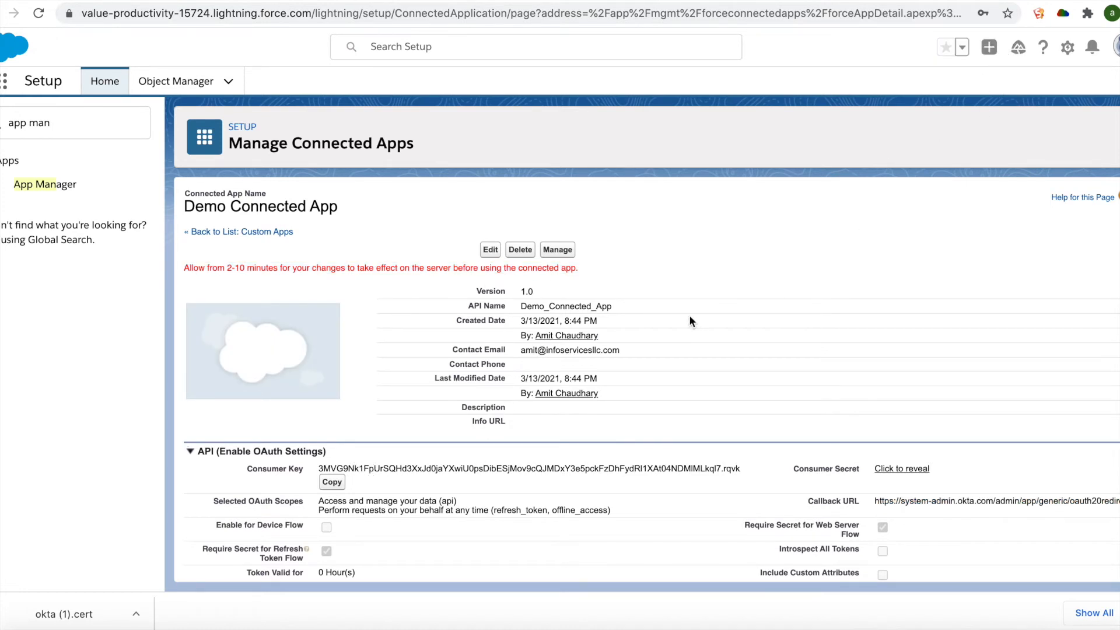
double_click(339, 470)
left_click_drag(338, 470, 737, 471)
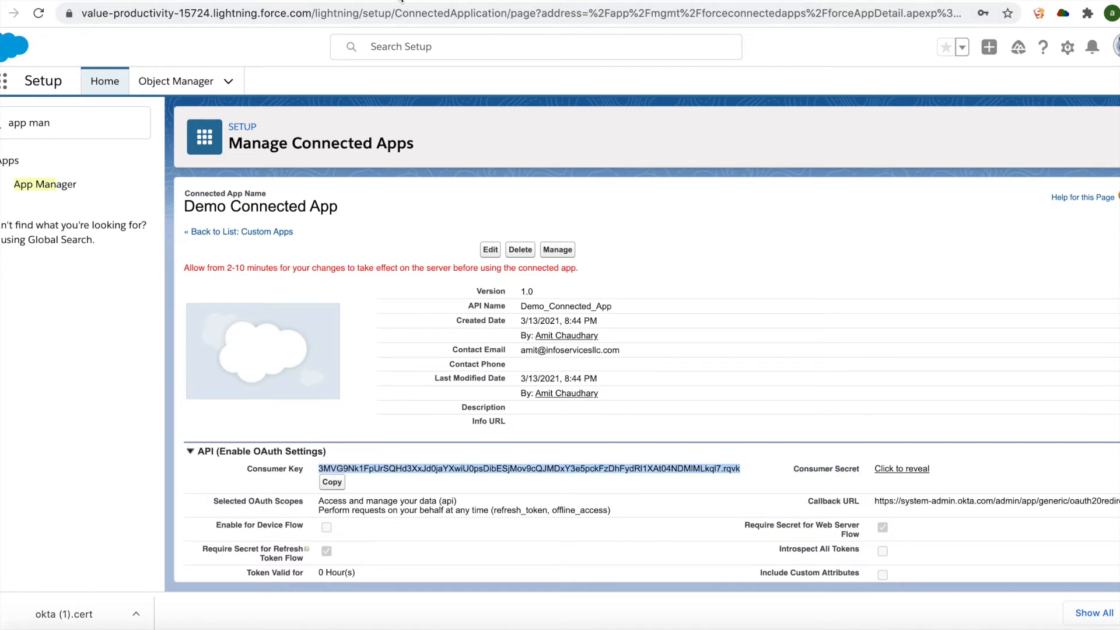
left_click(402, 1)
Step: Paste the Salesforce consumer key and consumer secret into Okta's OAuth Consumer Key and Secret fields
double_click(610, 441)
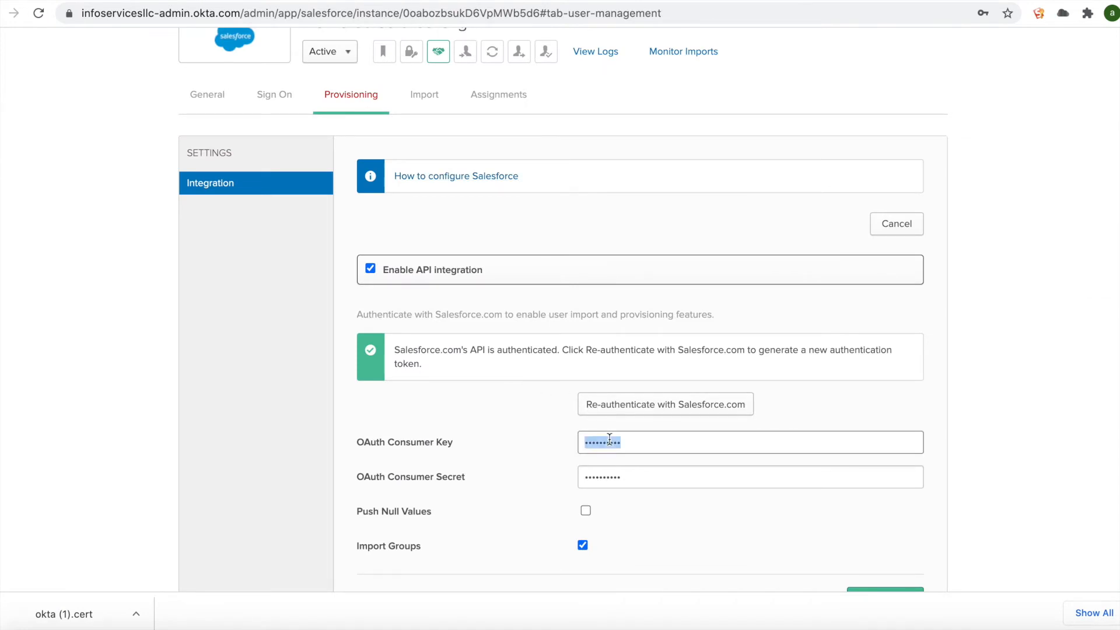
key("ctrl+v")
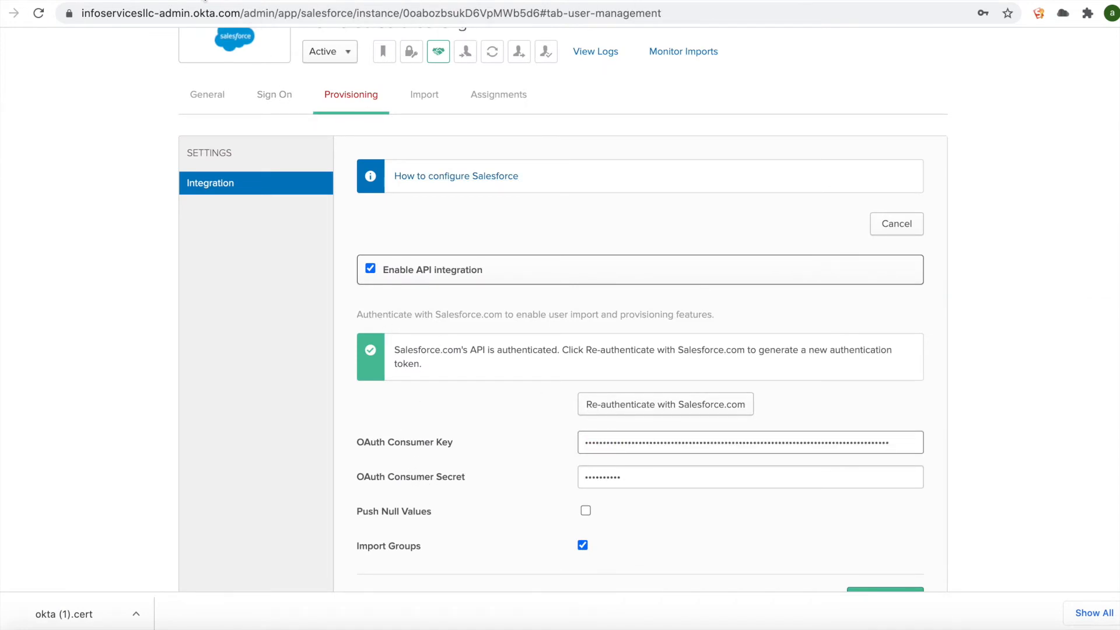
left_click(205, 1)
left_click(891, 469)
double_click(895, 469)
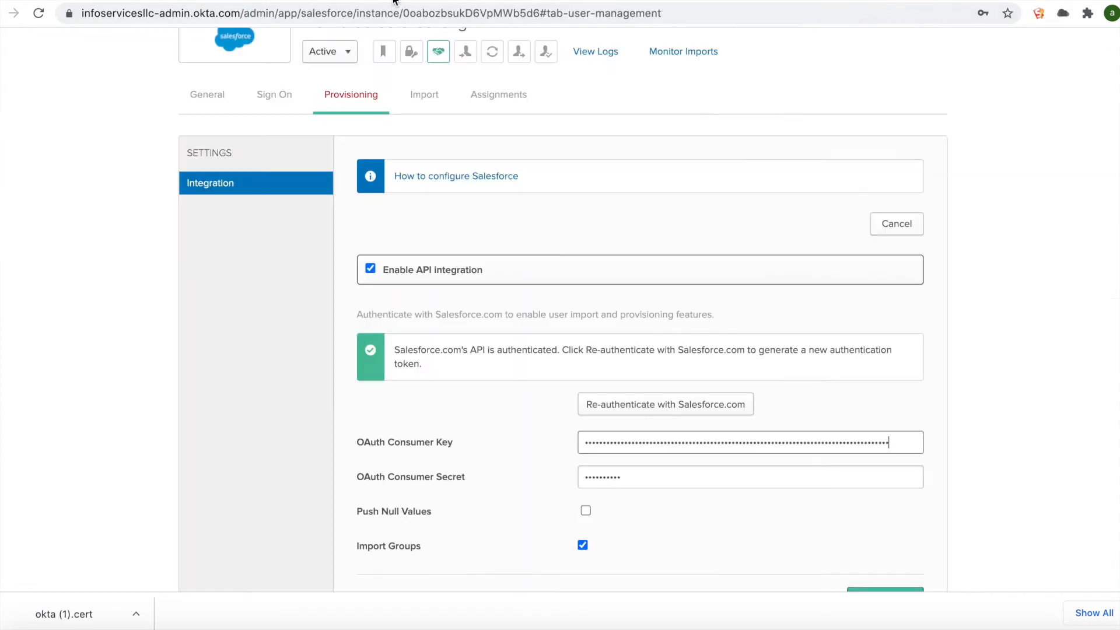
left_click(397, 2)
double_click(628, 477)
key("ctrl+v")
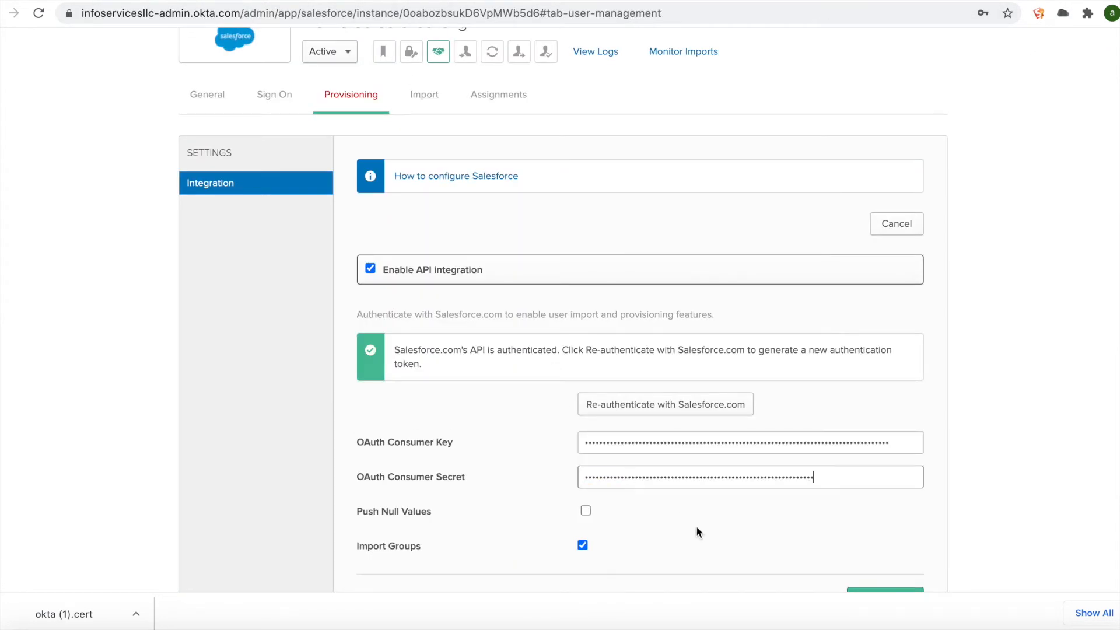
Step: Re-authenticate with Salesforce.com, which reports the administrator credentials could not be verified
scroll(703, 534, "down", 2)
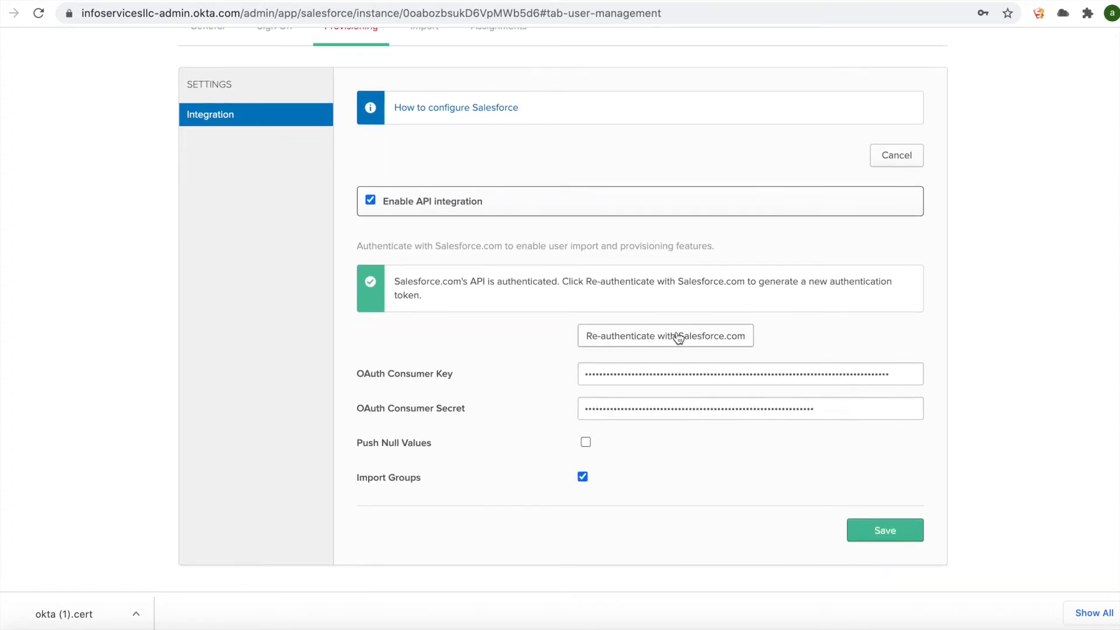
left_click(678, 337)
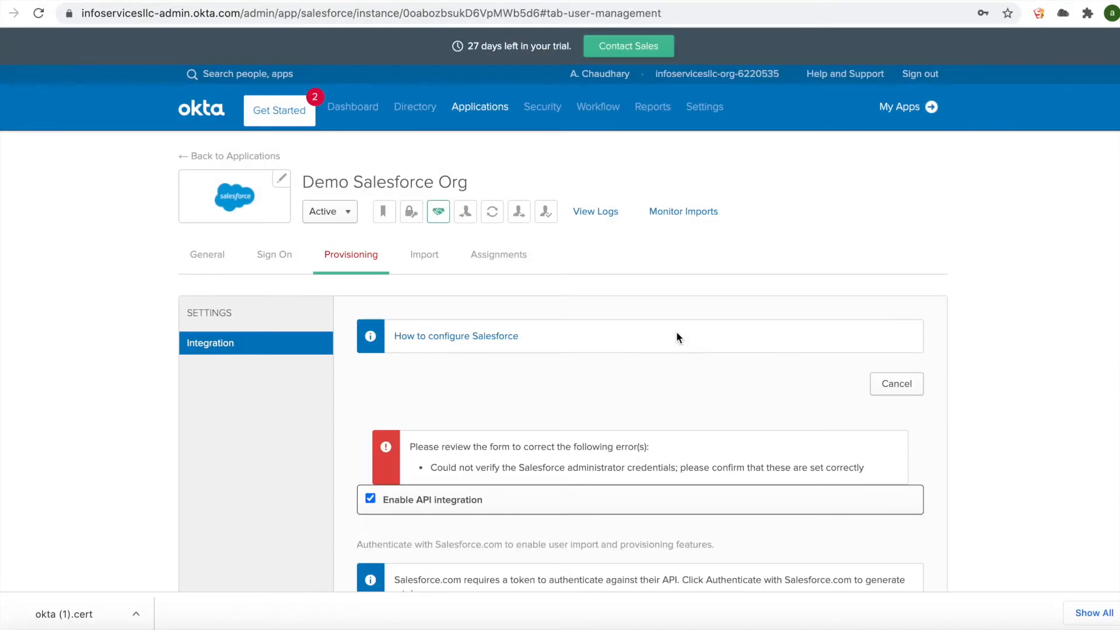
scroll(591, 396, "down", 2)
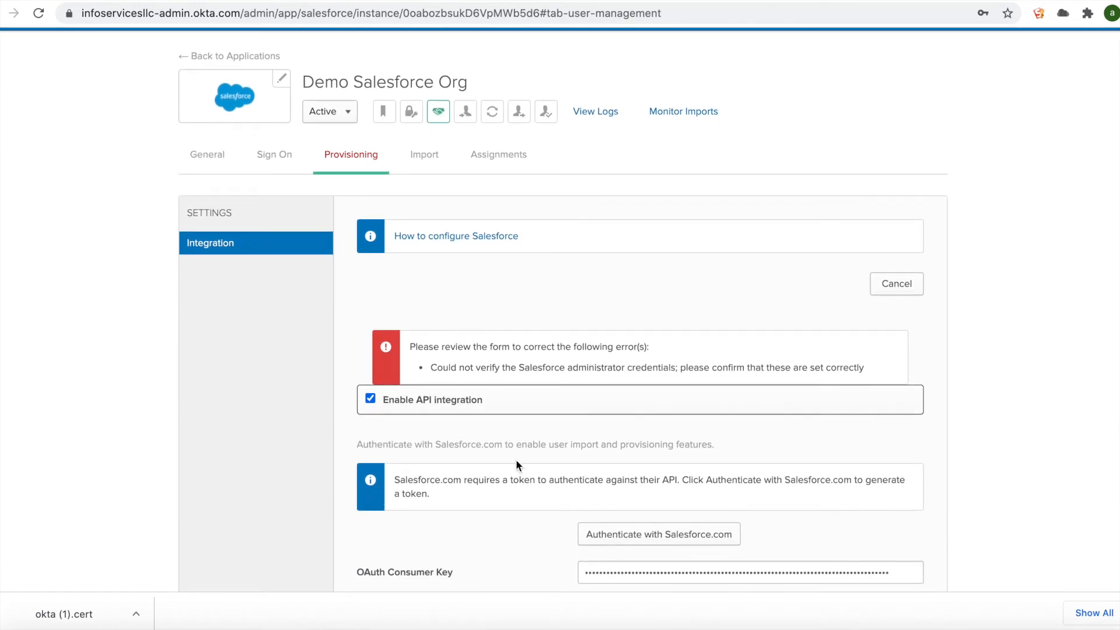
scroll(516, 462, "down", 1)
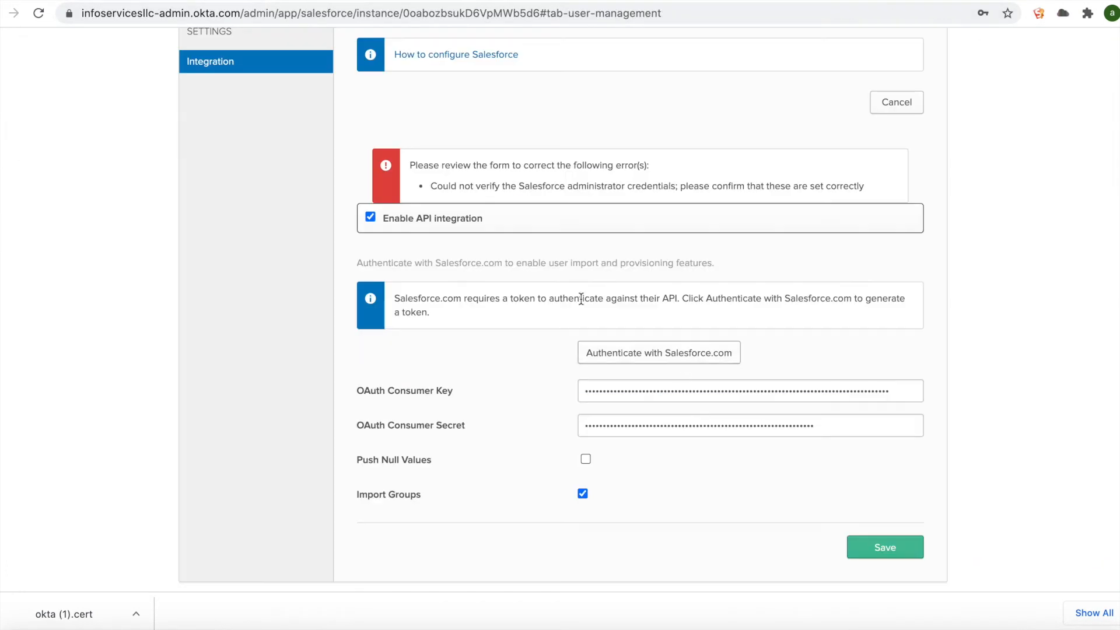
Step: Authenticate with Salesforce.com and allow Demo Connected App access until Okta reports successful verification
left_click(691, 357)
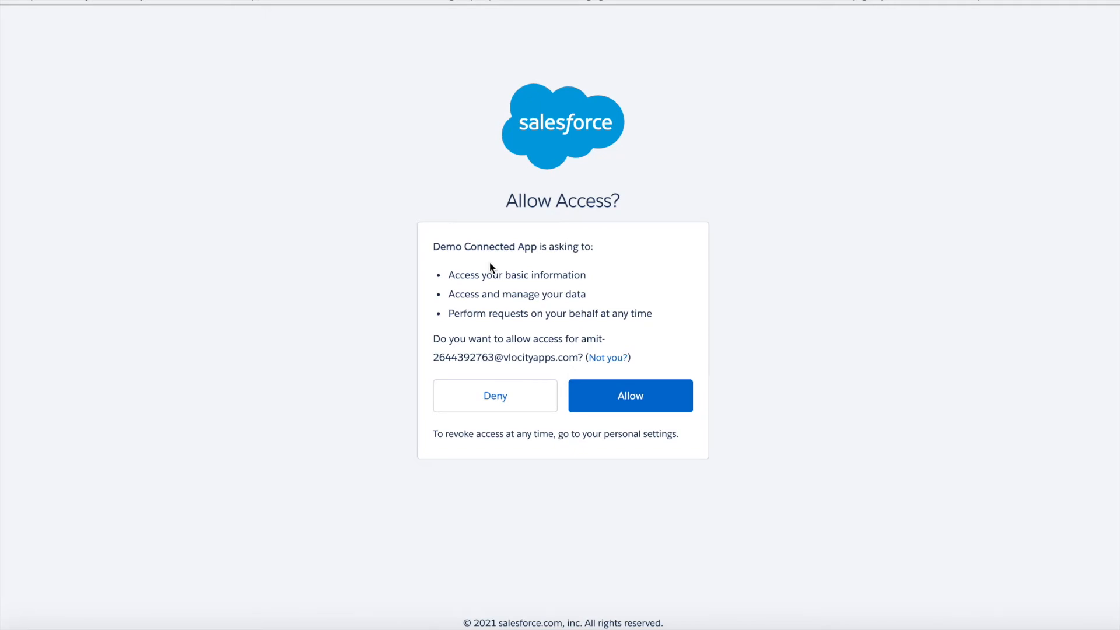
left_click(622, 397)
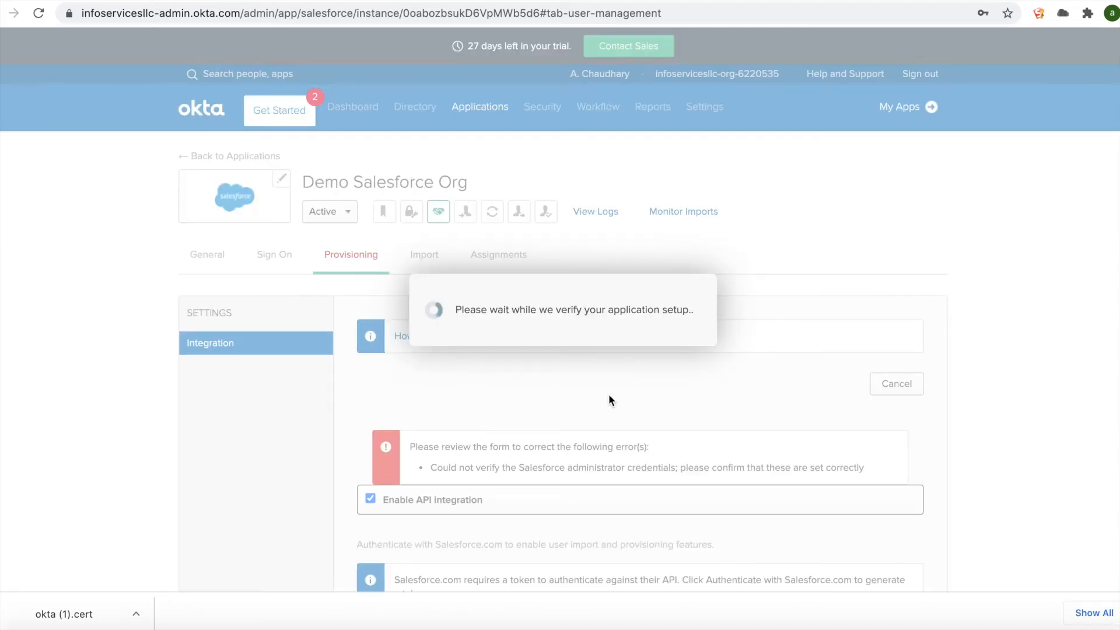
scroll(639, 407, "down", 2)
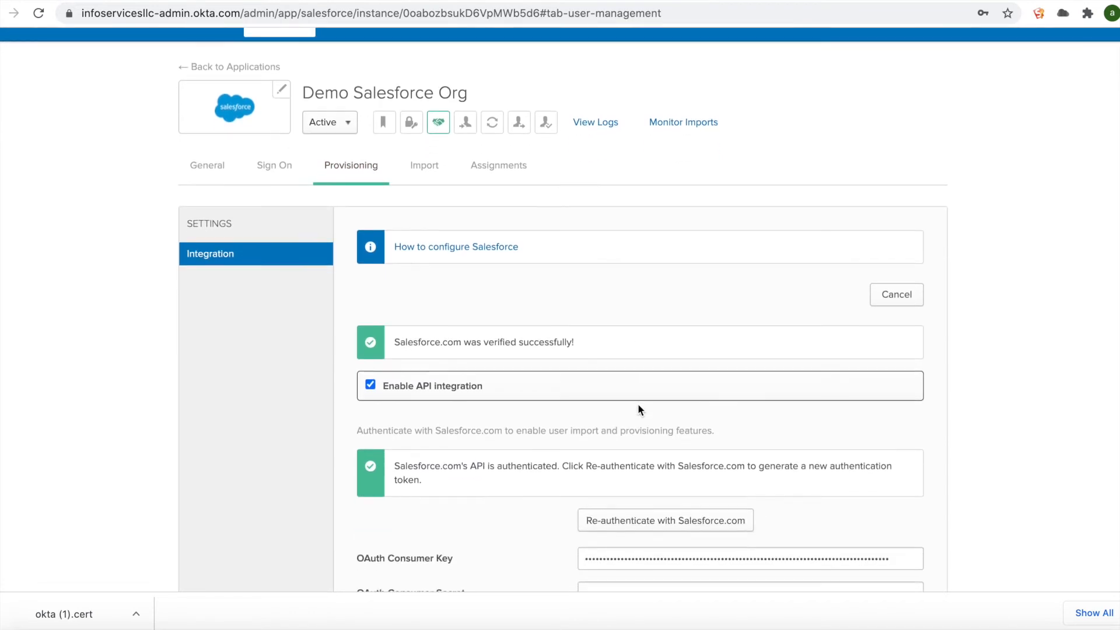
scroll(601, 380, "down", 2)
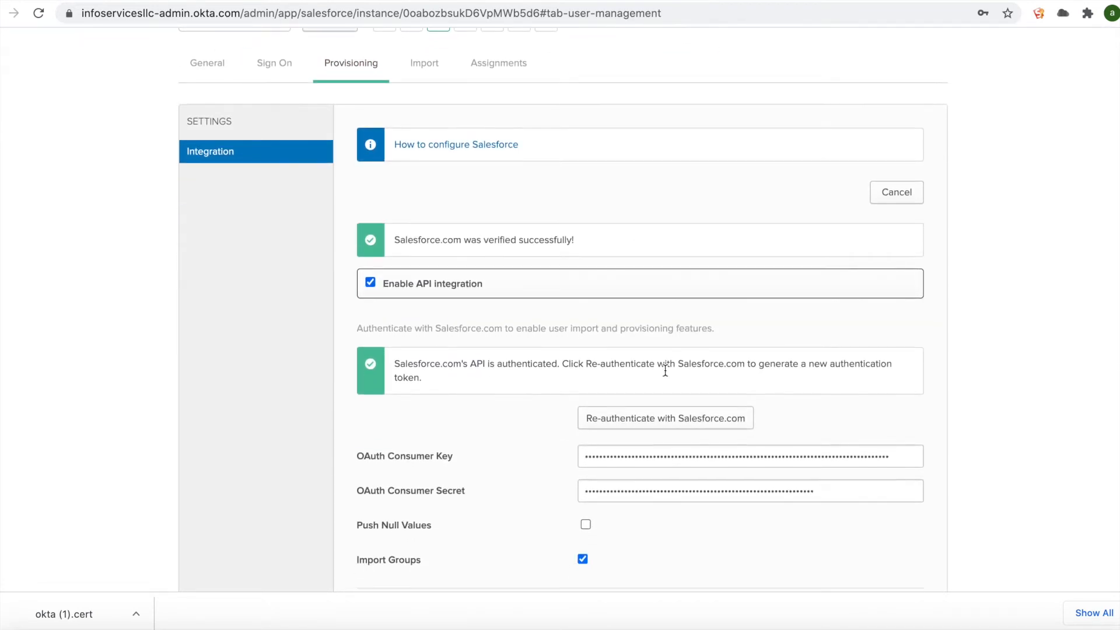
scroll(665, 371, "down", 2)
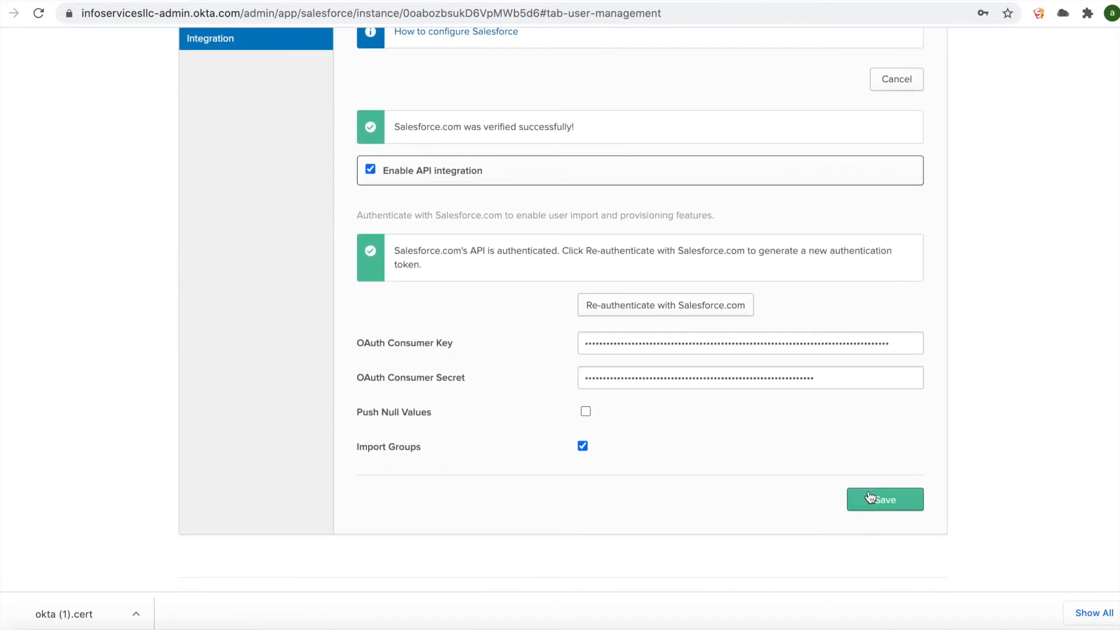
Step: Save the Salesforce provisioning integration, declining the browser's offer to save the password
left_click(870, 497)
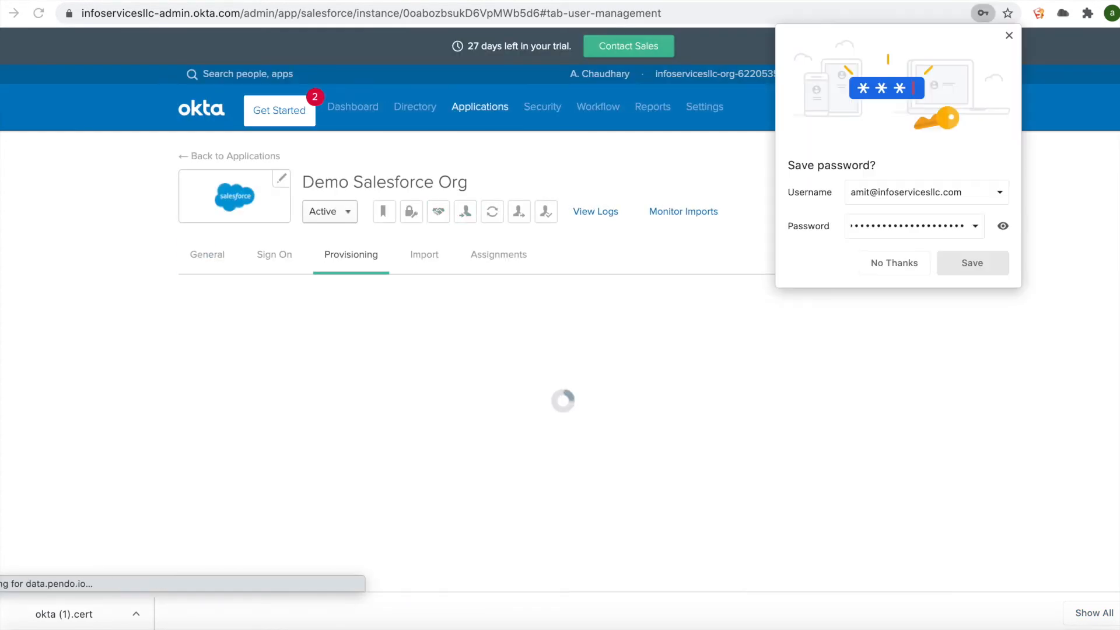
left_click(877, 265)
scroll(992, 328, "down", 2)
scroll(1005, 328, "down", 1)
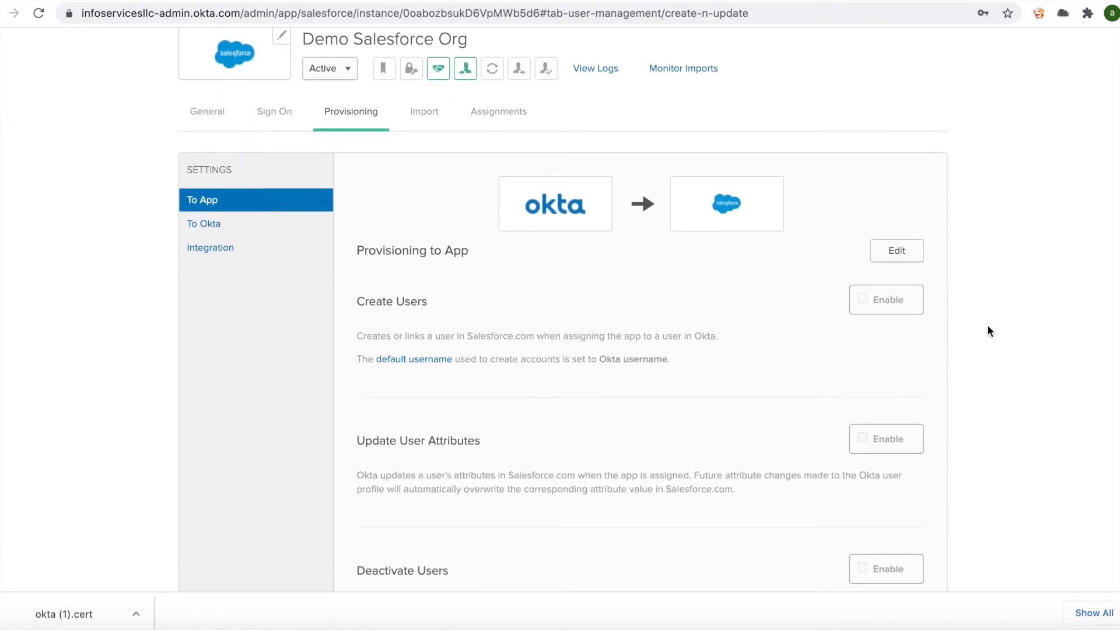
Step: Show the Provisioning To App settings for pushing users into Salesforce
scroll(989, 331, "down", 1)
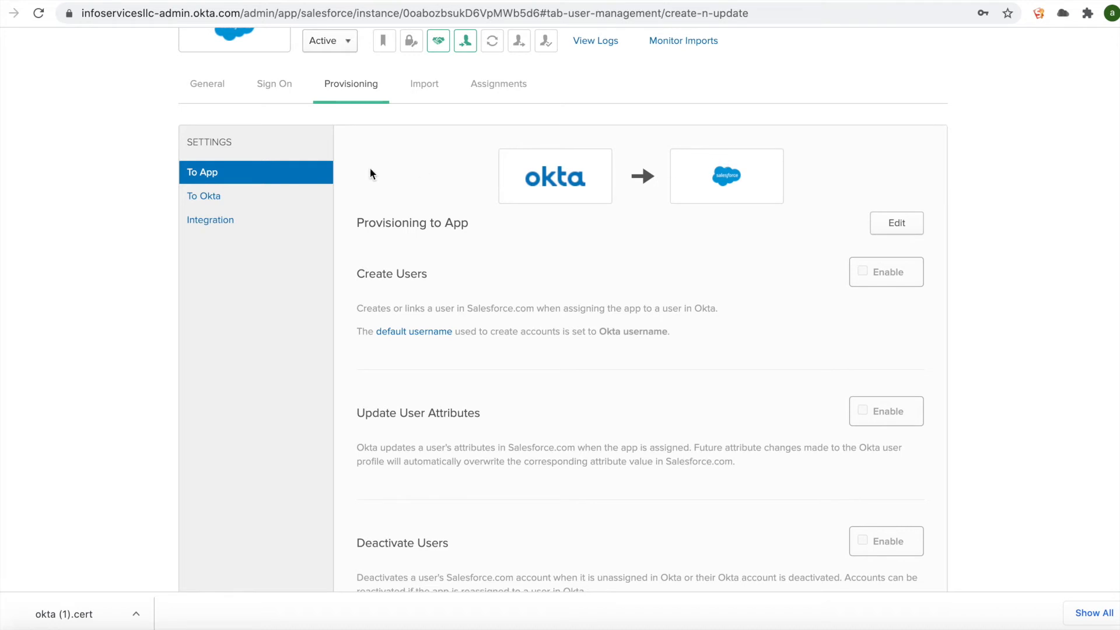
left_click(244, 198)
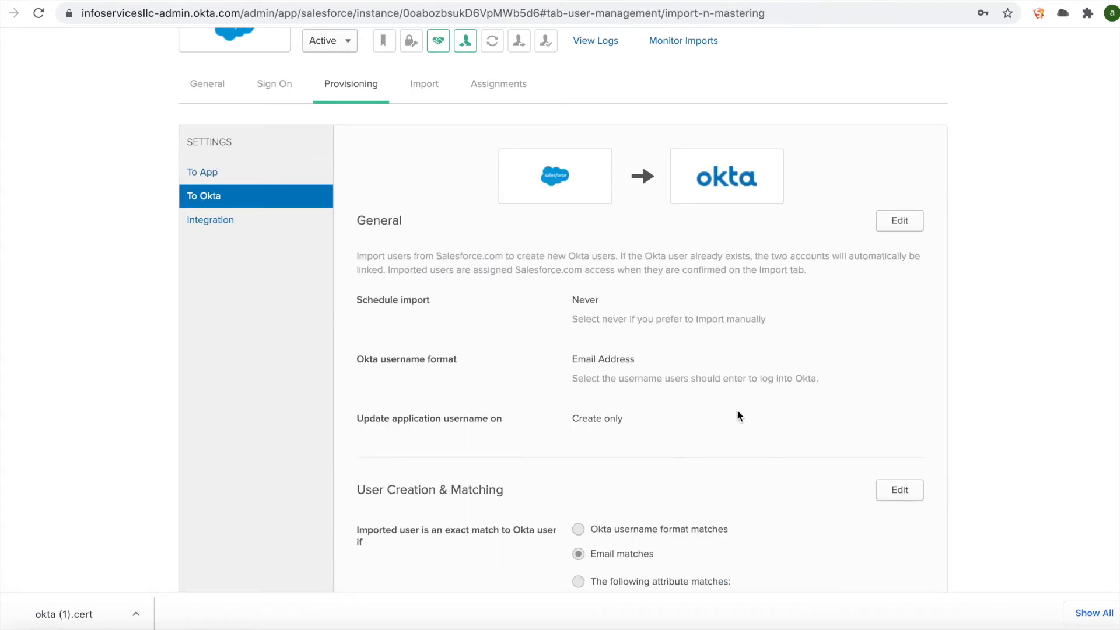
left_click(261, 181)
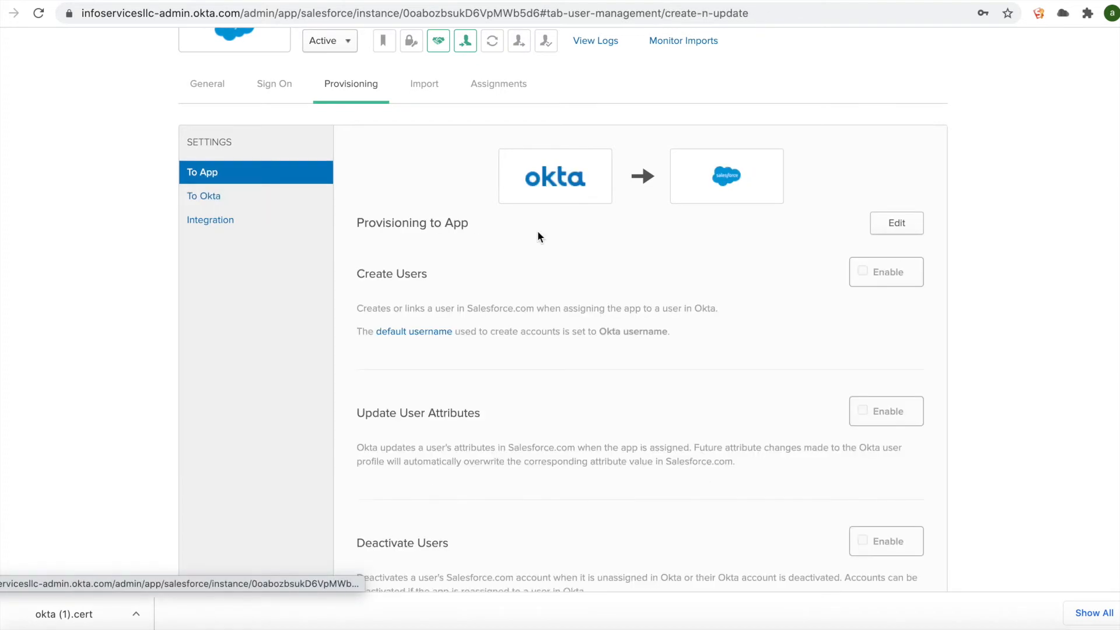
Step: Edit the To App settings, enable Create Users provisioning to Salesforce, and save
left_click(905, 228)
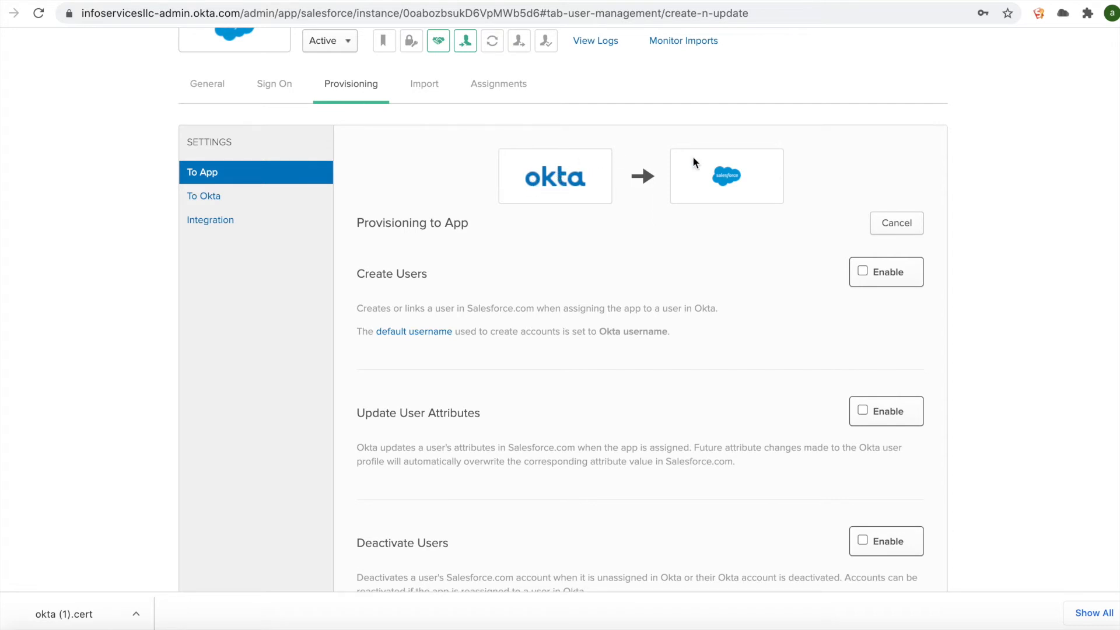
left_click(862, 270)
scroll(751, 377, "down", 2)
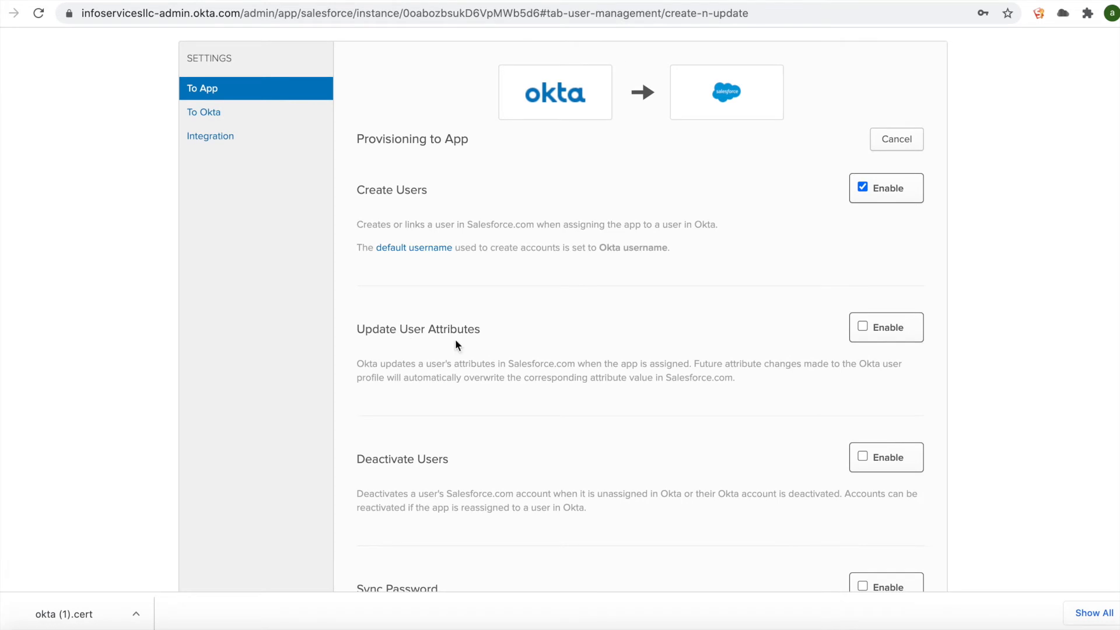
scroll(756, 426, "down", 2)
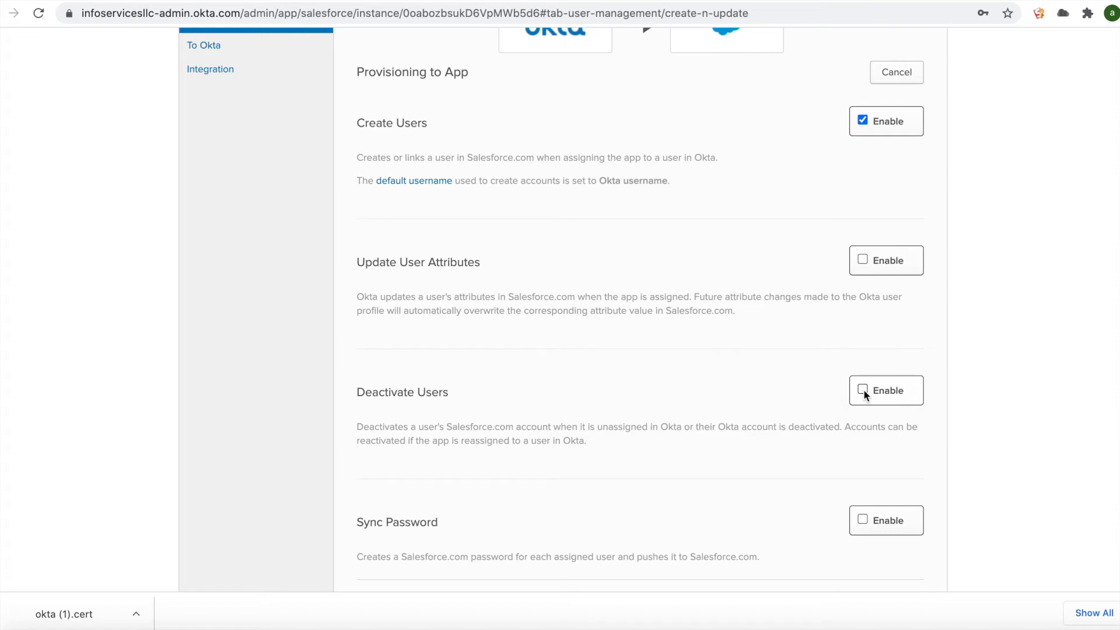
scroll(721, 446, "down", 3)
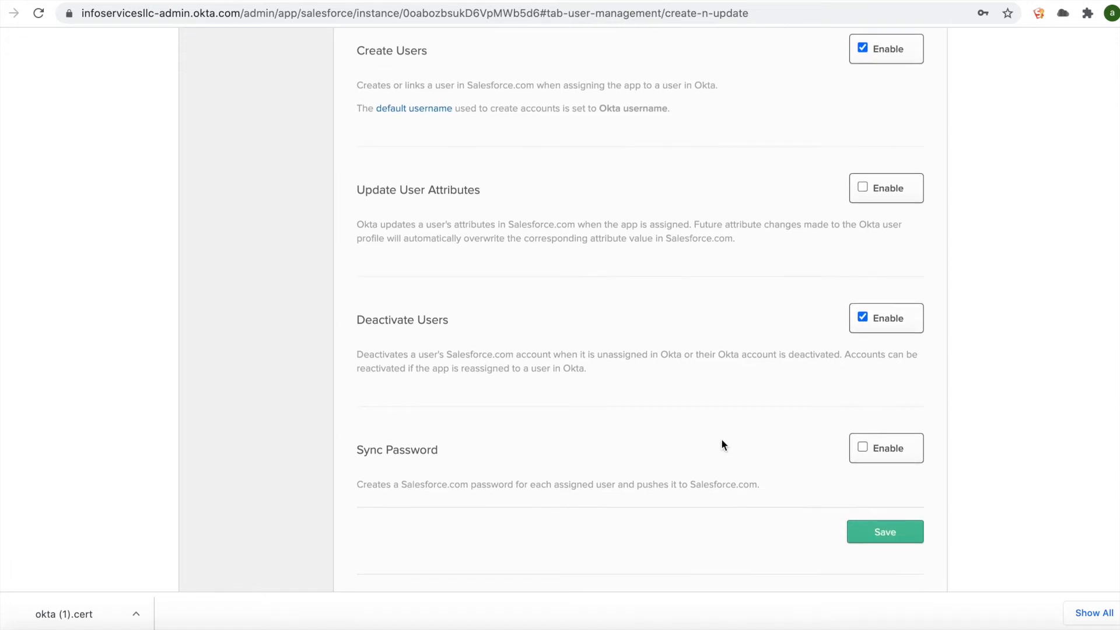
scroll(882, 192, "up", 1)
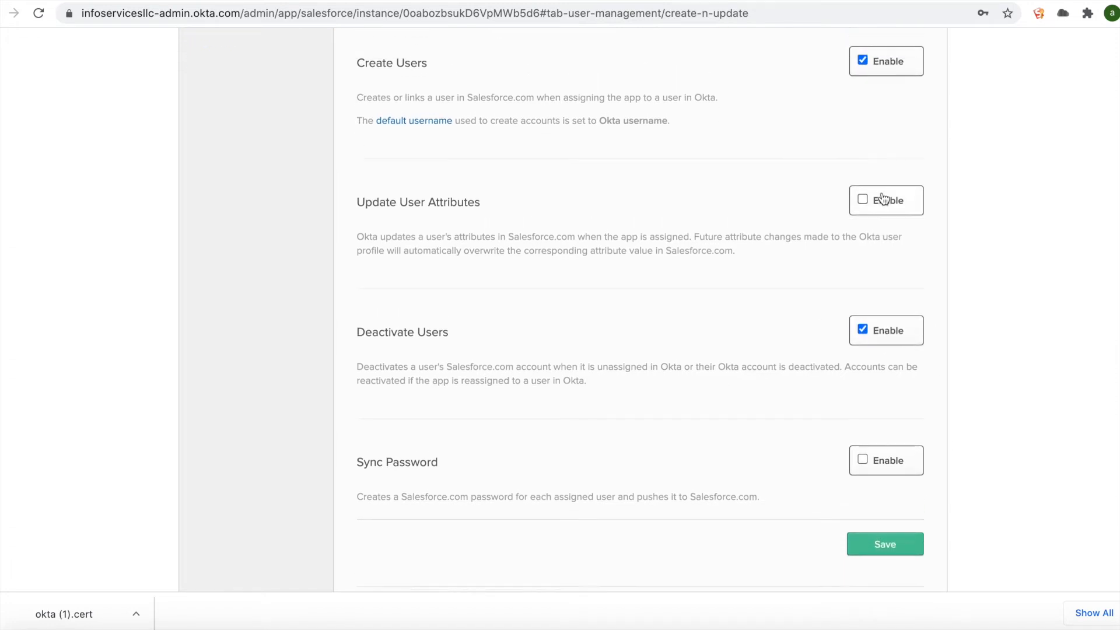
left_click(906, 553)
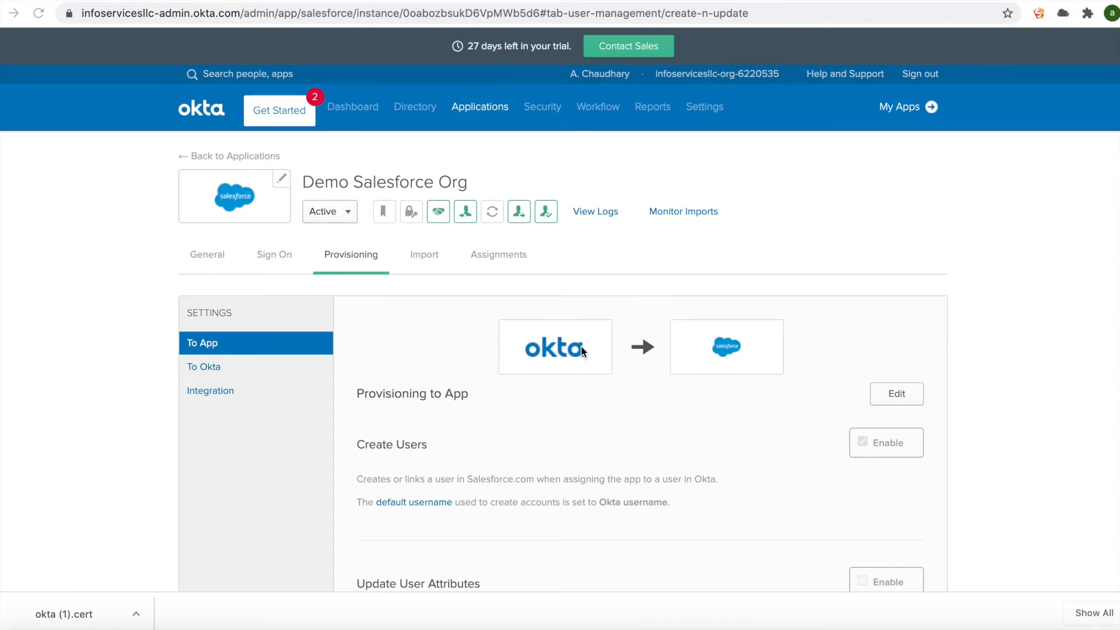
Step: On the Import tab, start an import of users from Salesforce
left_click(424, 256)
scroll(475, 348, "down", 2)
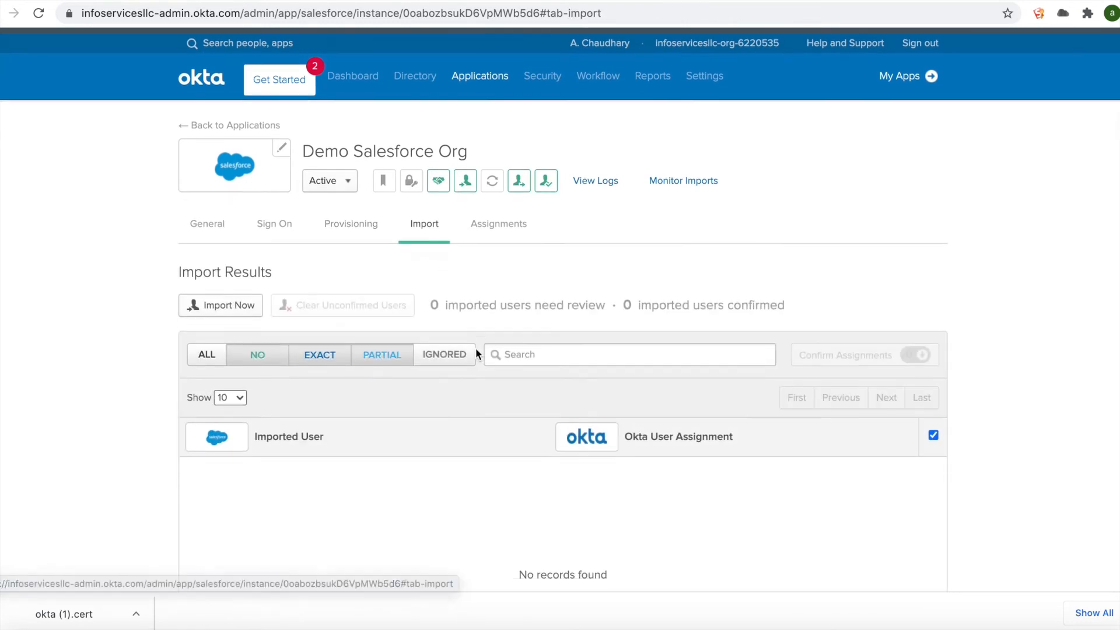
scroll(417, 349, "down", 2)
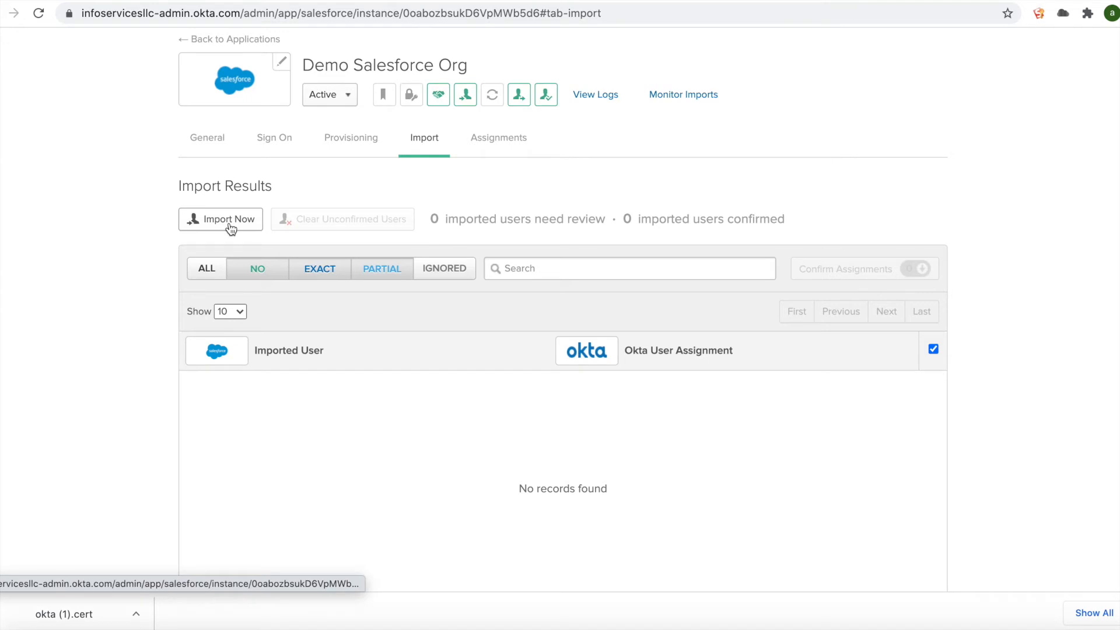
left_click(231, 226)
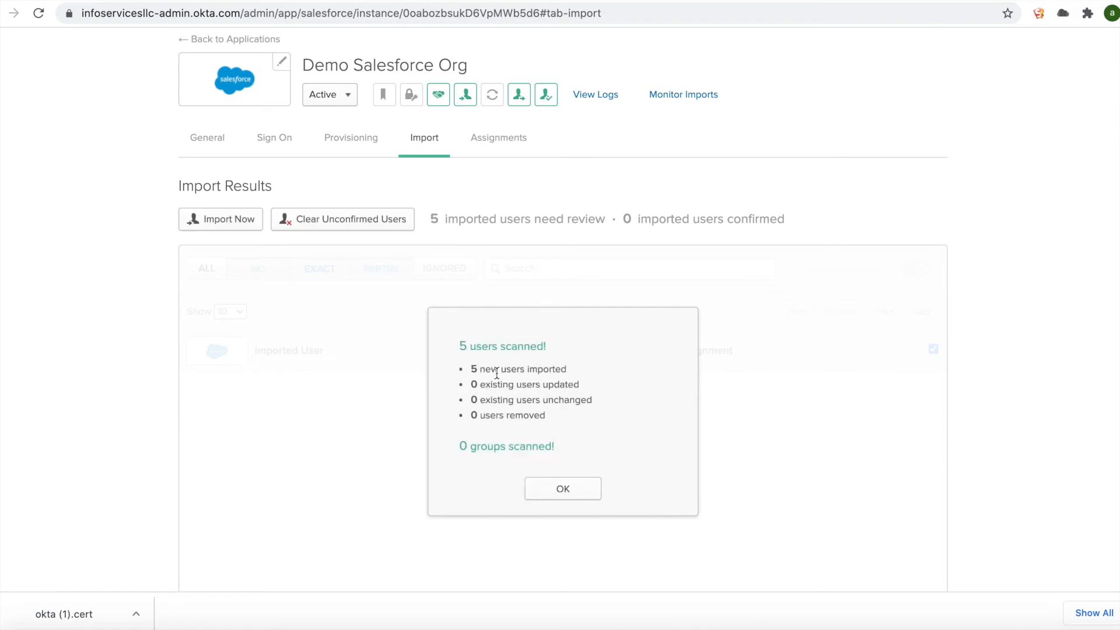
Step: Review the users and groups scan summary, close it, and browse the 5 imported users
left_click_drag(462, 348, 529, 347)
double_click(527, 347)
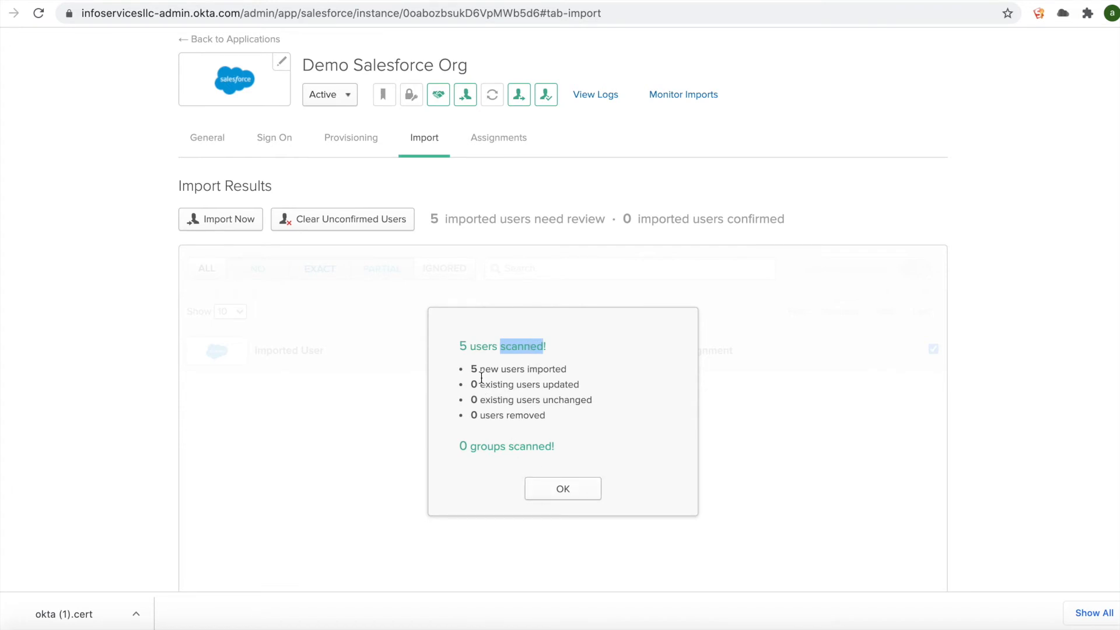
left_click_drag(477, 369, 467, 446)
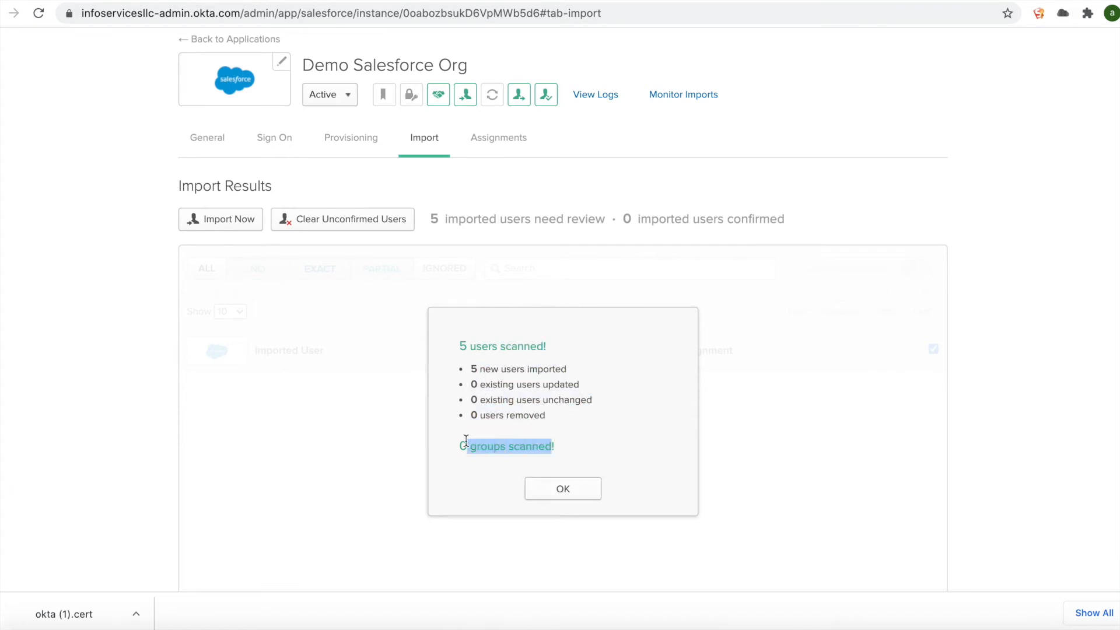
left_click(557, 493)
scroll(513, 475, "down", 2)
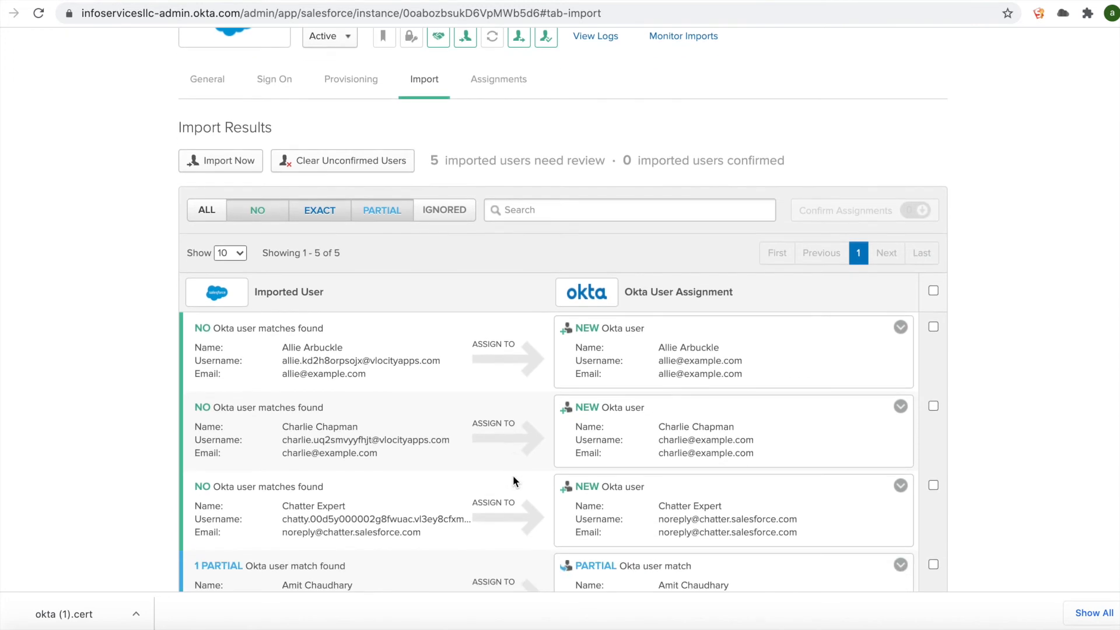
scroll(513, 475, "down", 3)
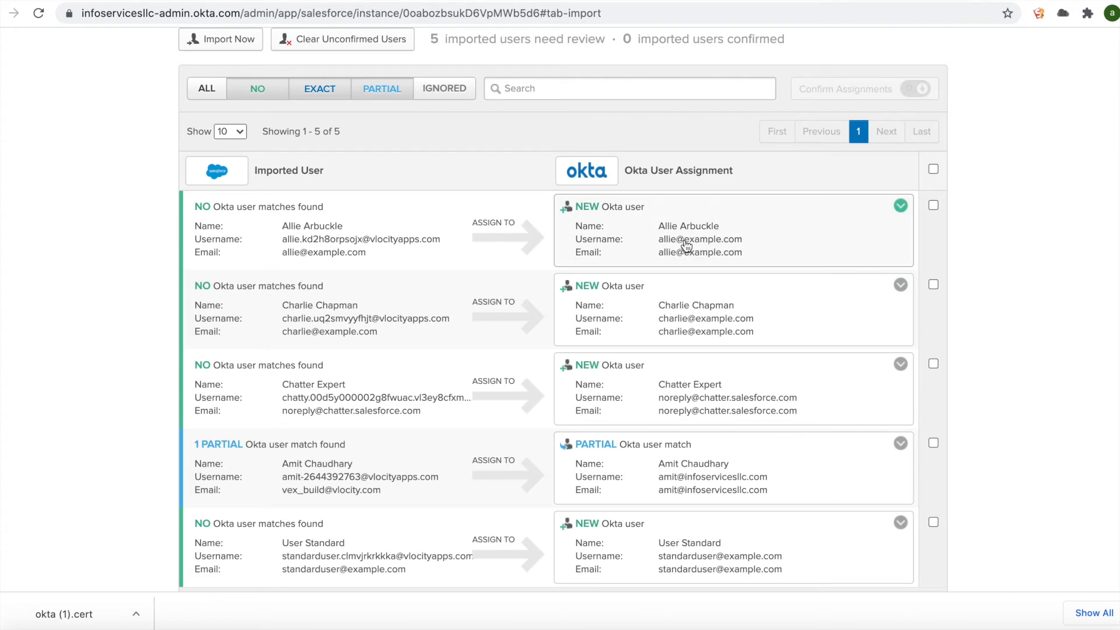
scroll(712, 341, "down", 3)
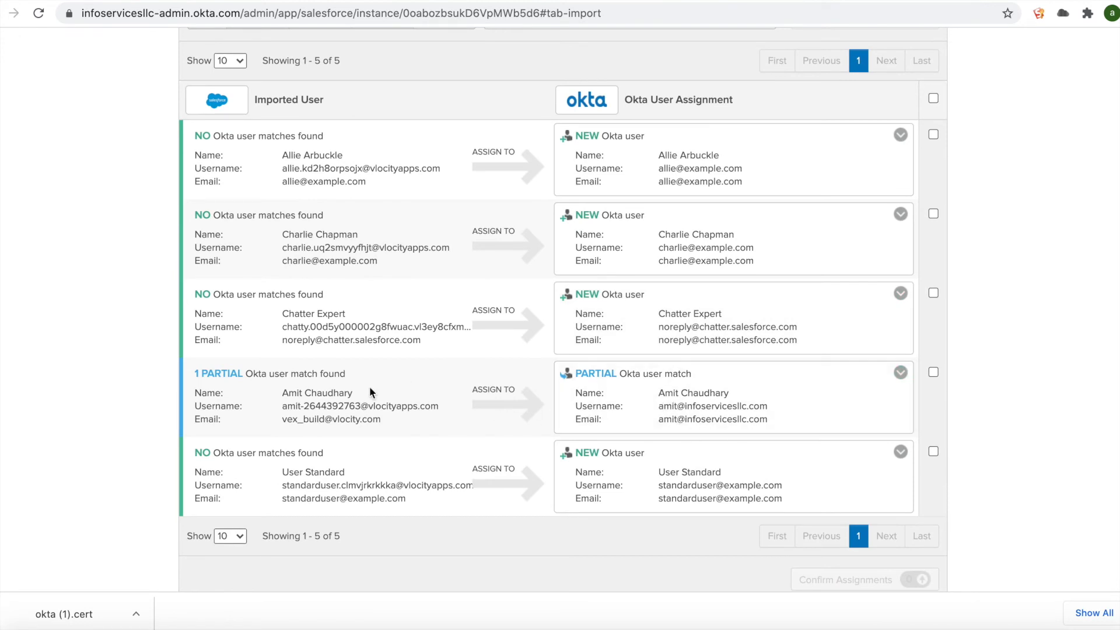
scroll(981, 539, "up", 3)
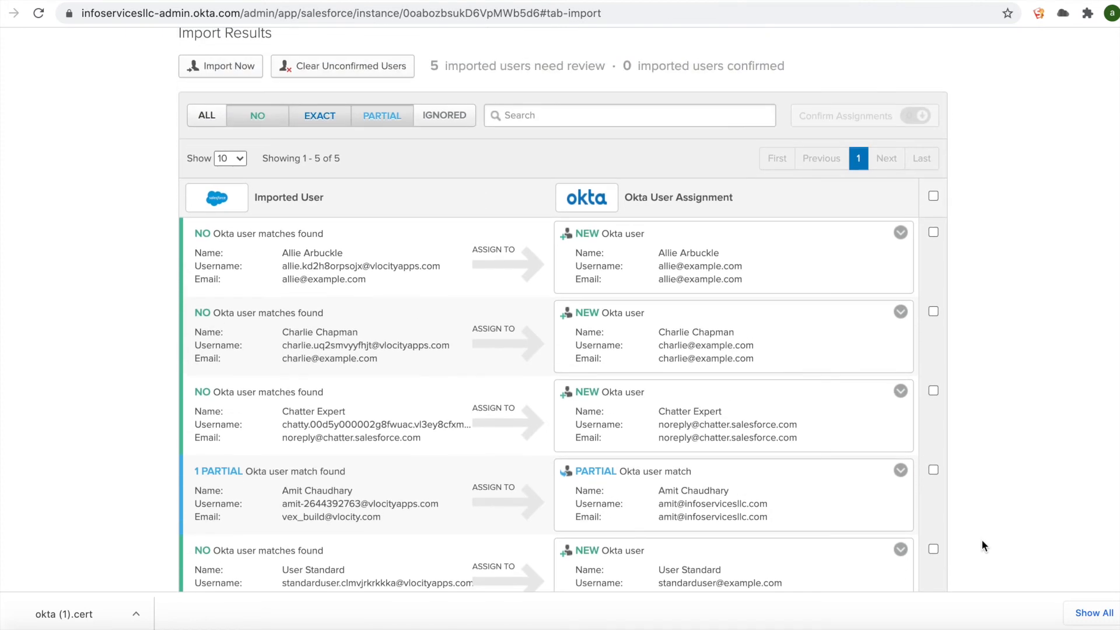
scroll(982, 540, "up", 3)
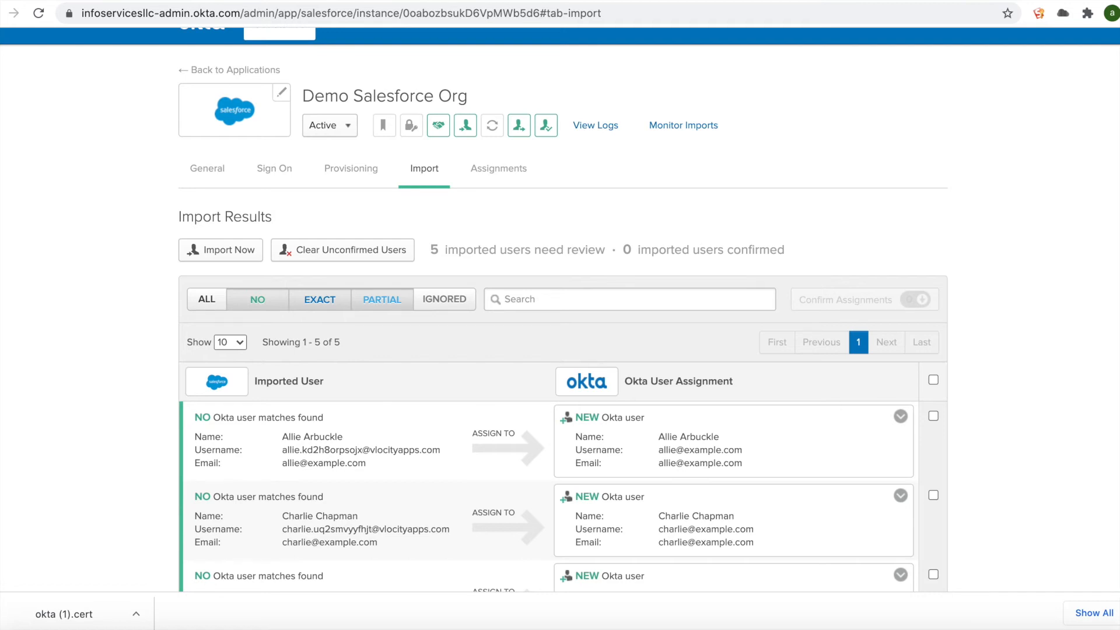
scroll(748, 474, "up", 3)
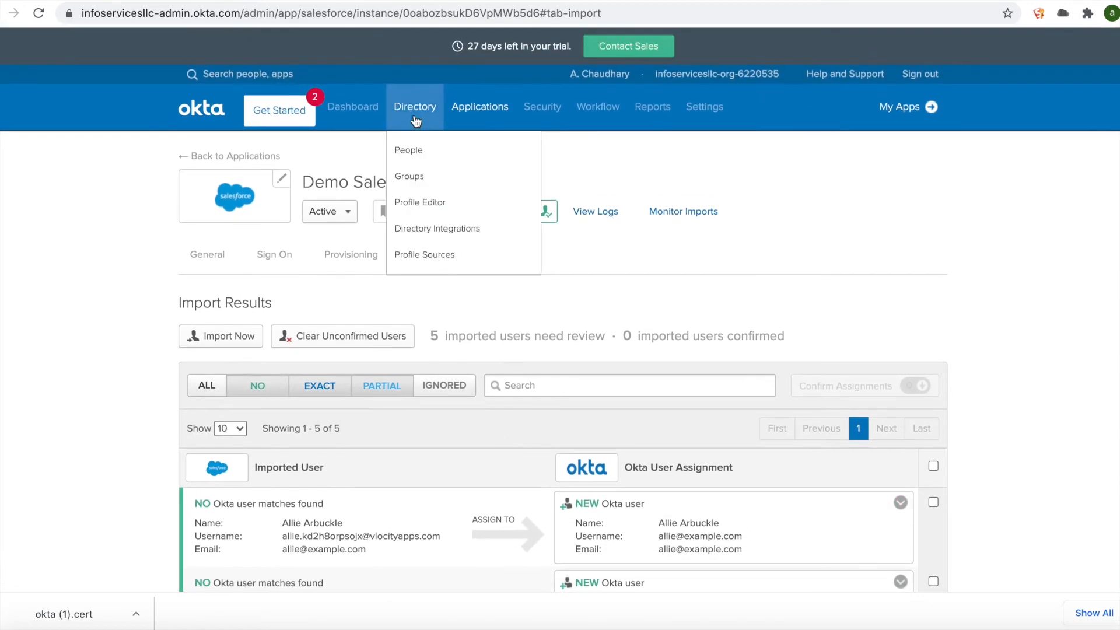
Step: Open Directory > People, listing 3 people, and start the Add person form
left_click(415, 111)
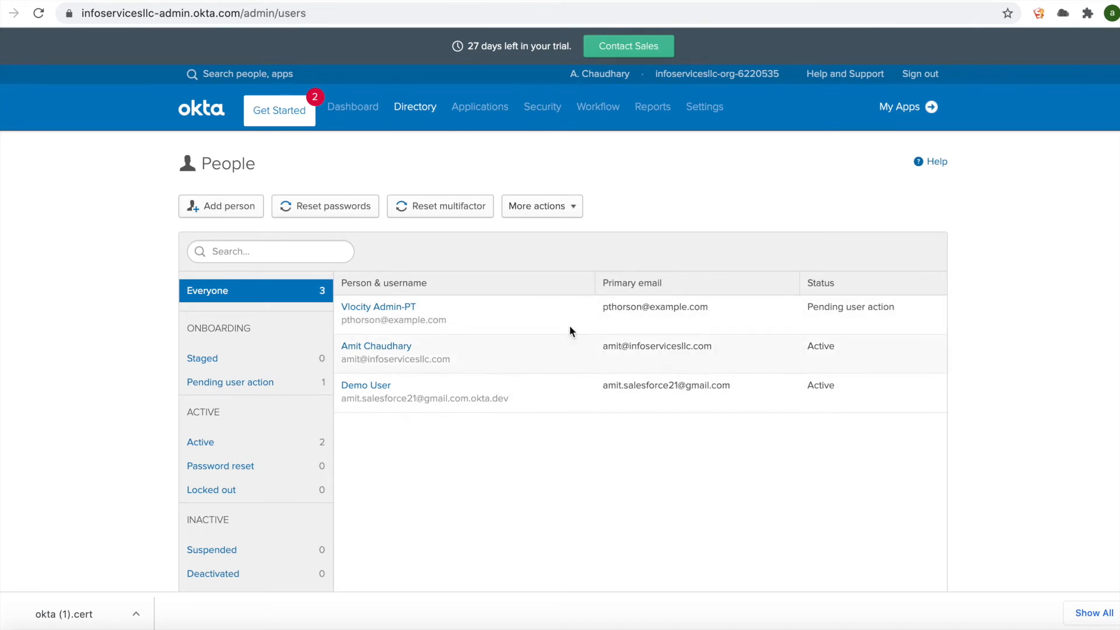
scroll(543, 465, "down", 3)
scroll(542, 465, "up", 2)
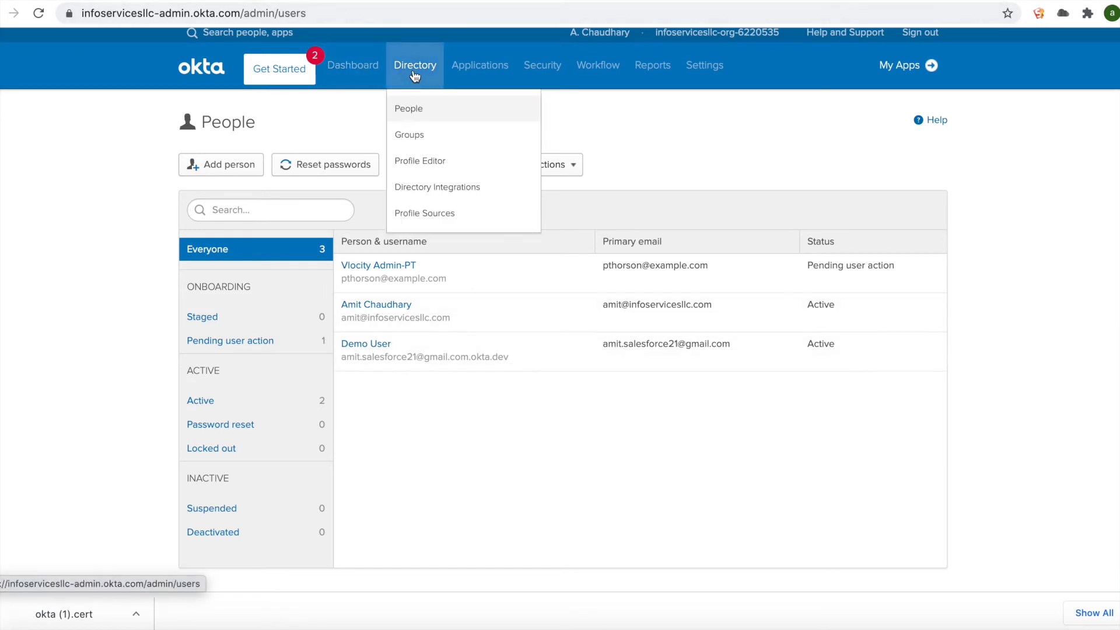
left_click(248, 169)
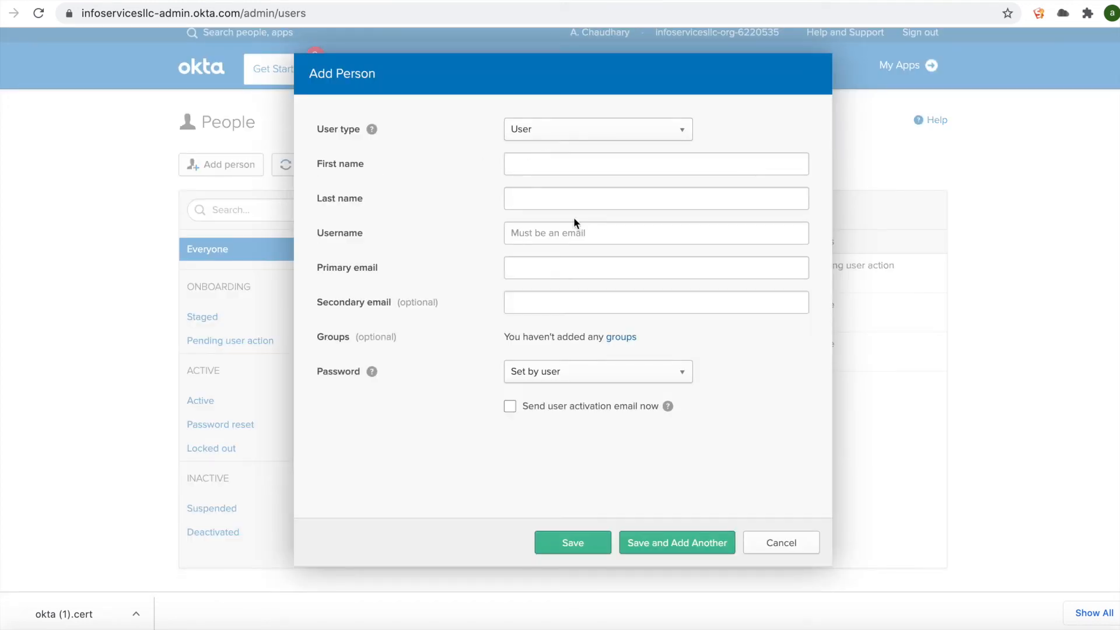
Step: Keep the user type as User and enter the new person's first and last name
left_click(545, 139)
left_click(545, 150)
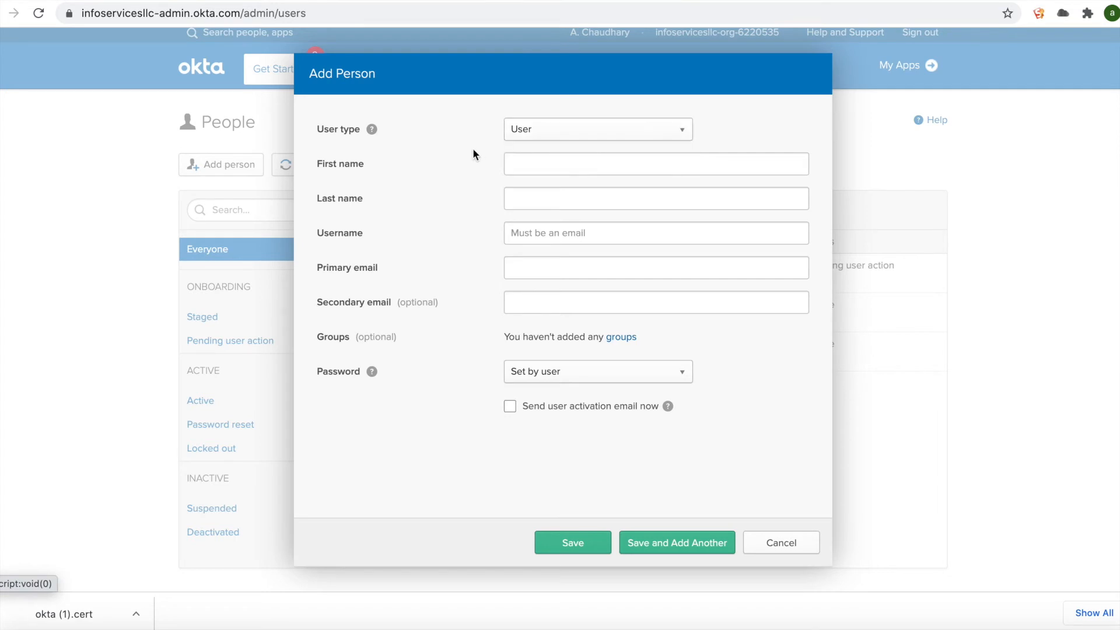
left_click(531, 157)
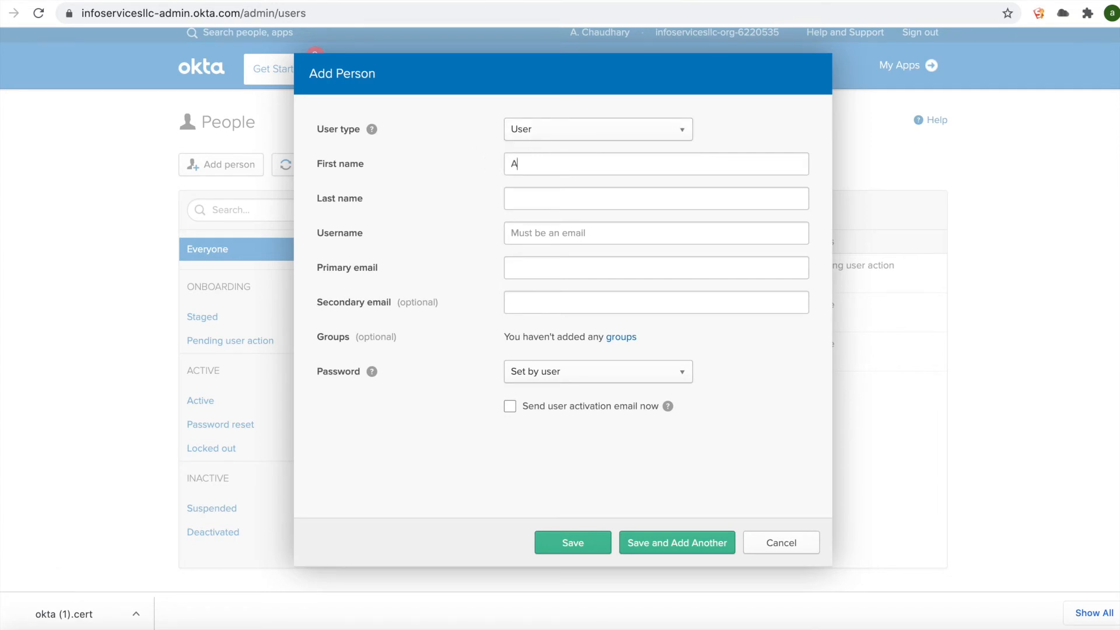
key("Tab")
Step: Enter the person's Okta username and replace the primary email with their Gmail address
left_click(567, 230)
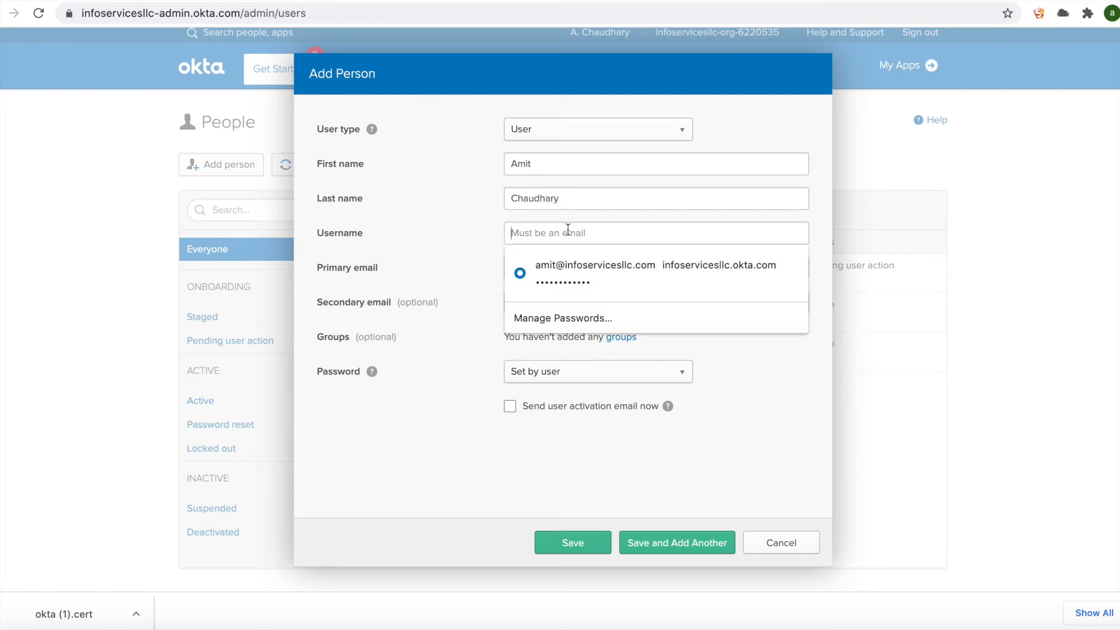
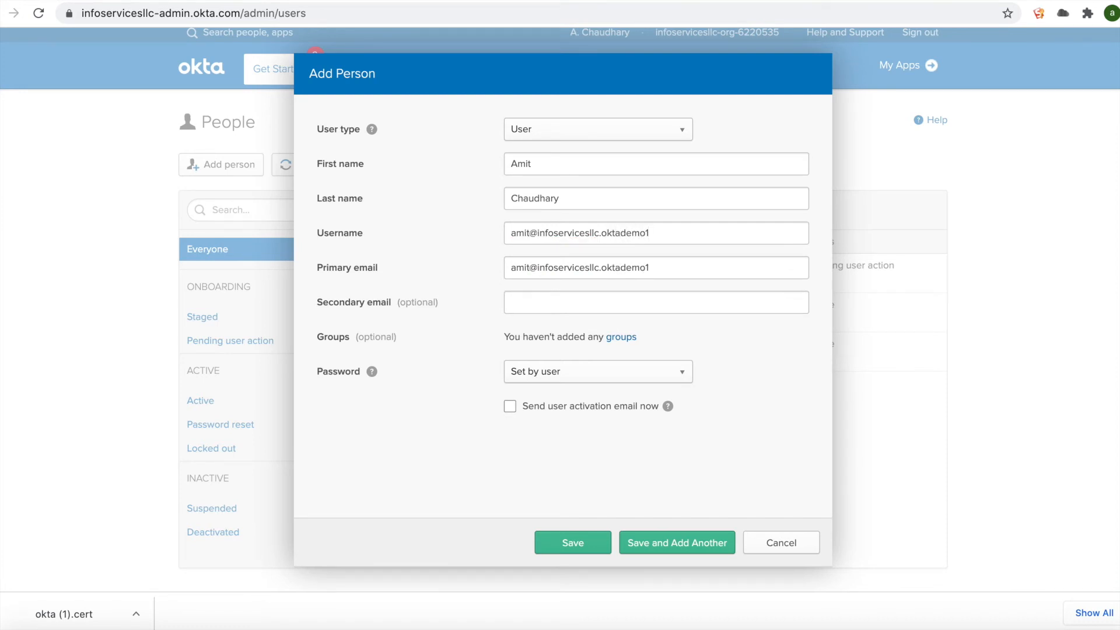
double_click(621, 268)
triple_click(620, 270)
Step: Tick Send user activation email now, correct the username to a valid email format, and save
left_click(516, 409)
left_click(564, 541)
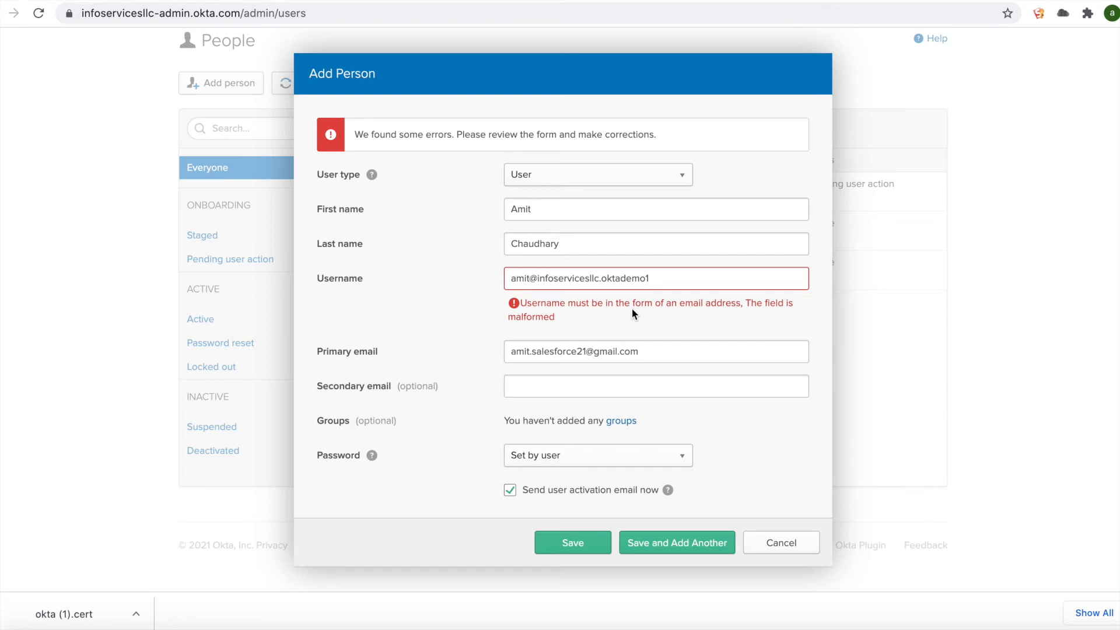
left_click(665, 278)
key("BackSpace")
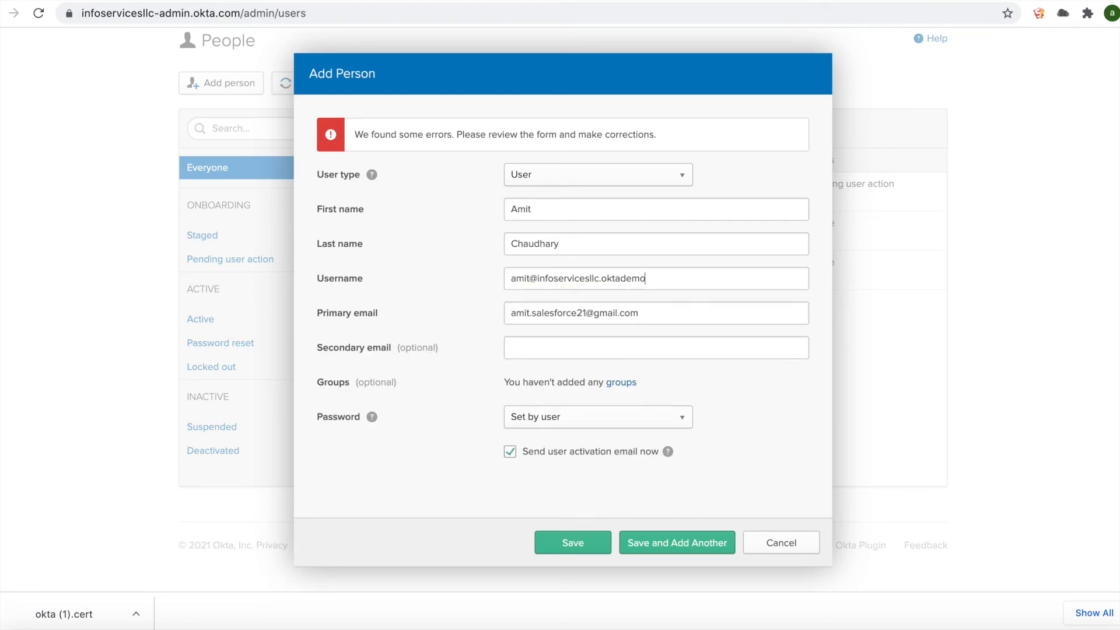
left_click(606, 280)
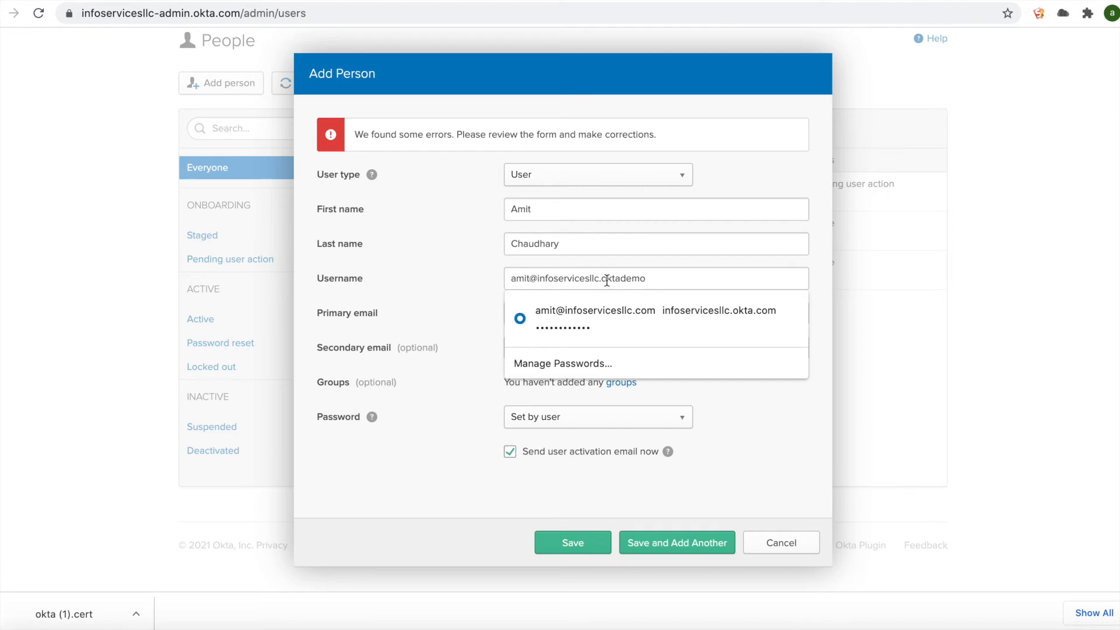
type(".c")
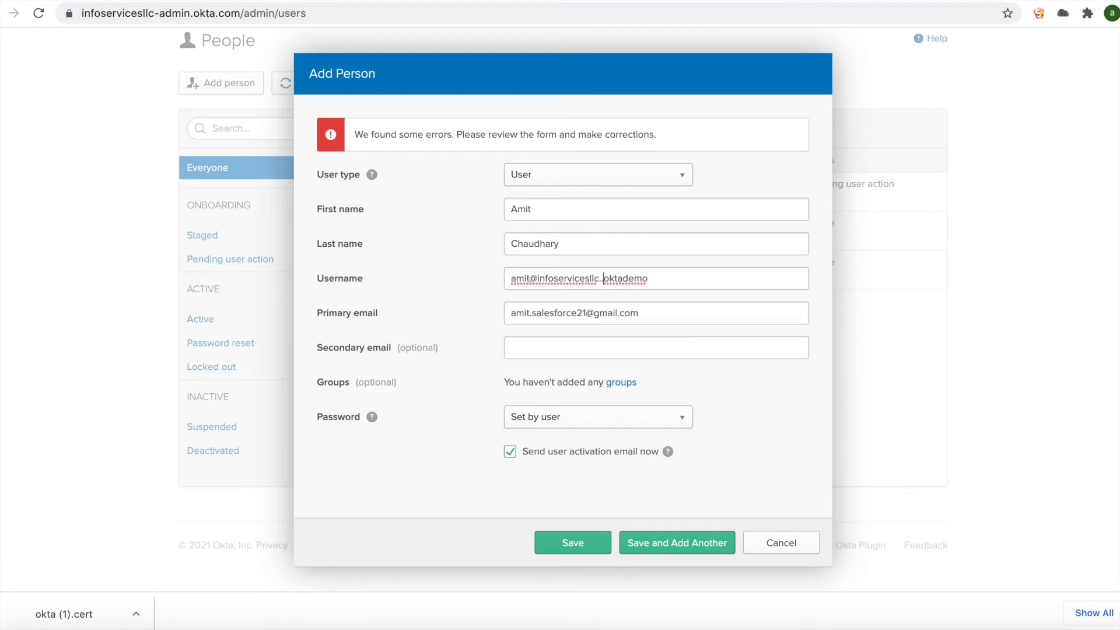
key("BackSpace")
key("BackSpace")
type("com")
left_click(573, 543)
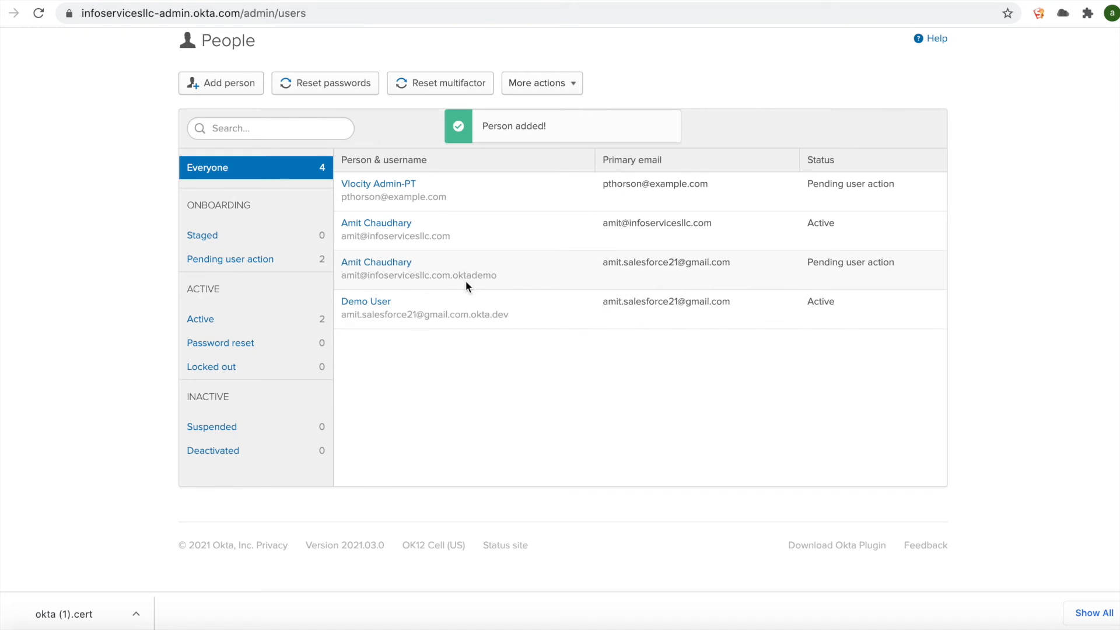
left_click_drag(498, 276, 369, 273)
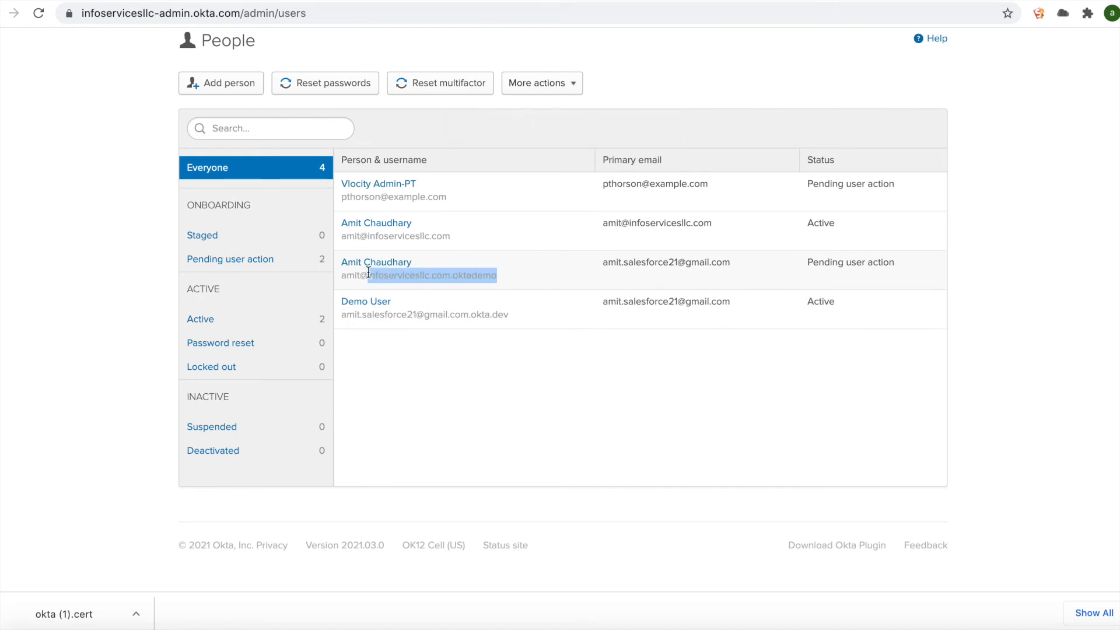
left_click_drag(895, 262, 833, 264)
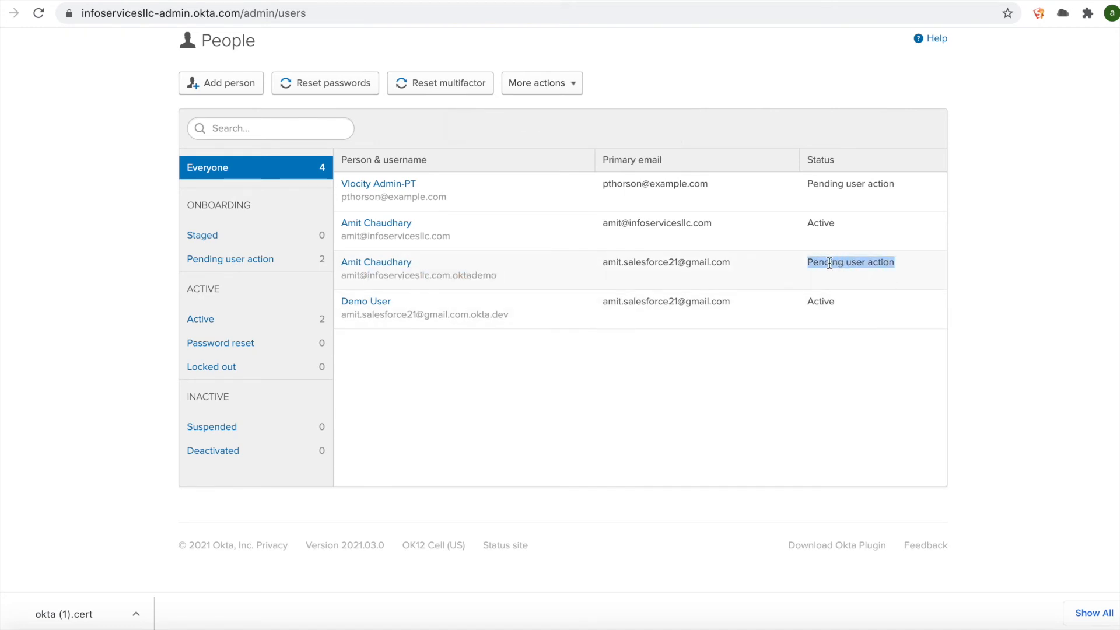
triple_click(826, 263)
triple_click(854, 264)
scroll(1025, 449, "up", 3)
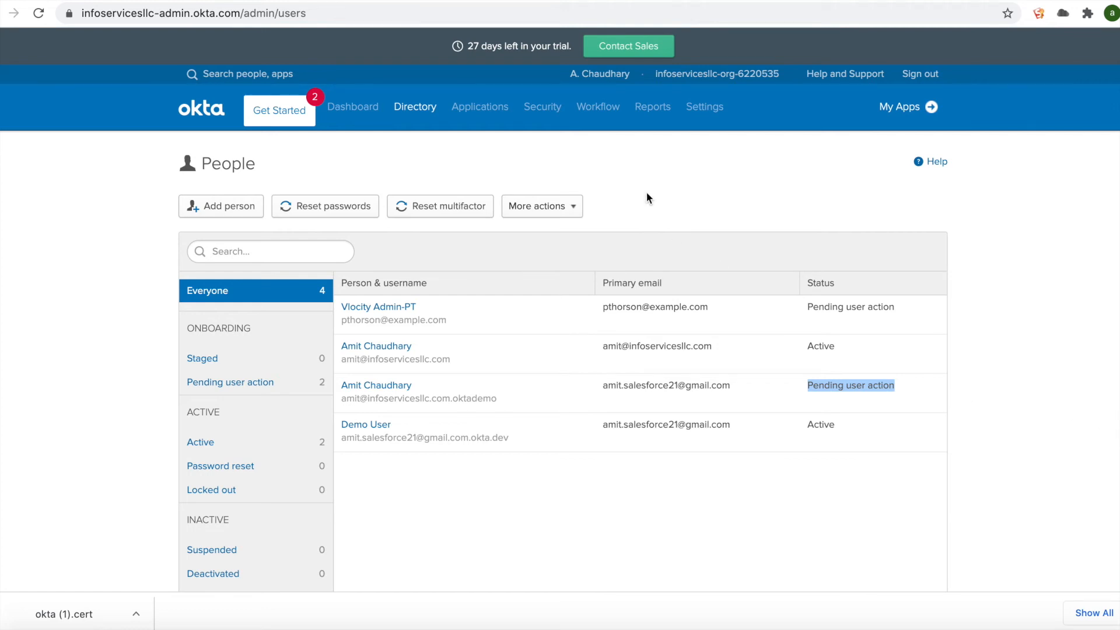
Step: Open the Demo Salesforce Org app's Assignments, filtered to People, and choose Assign to People
left_click(489, 105)
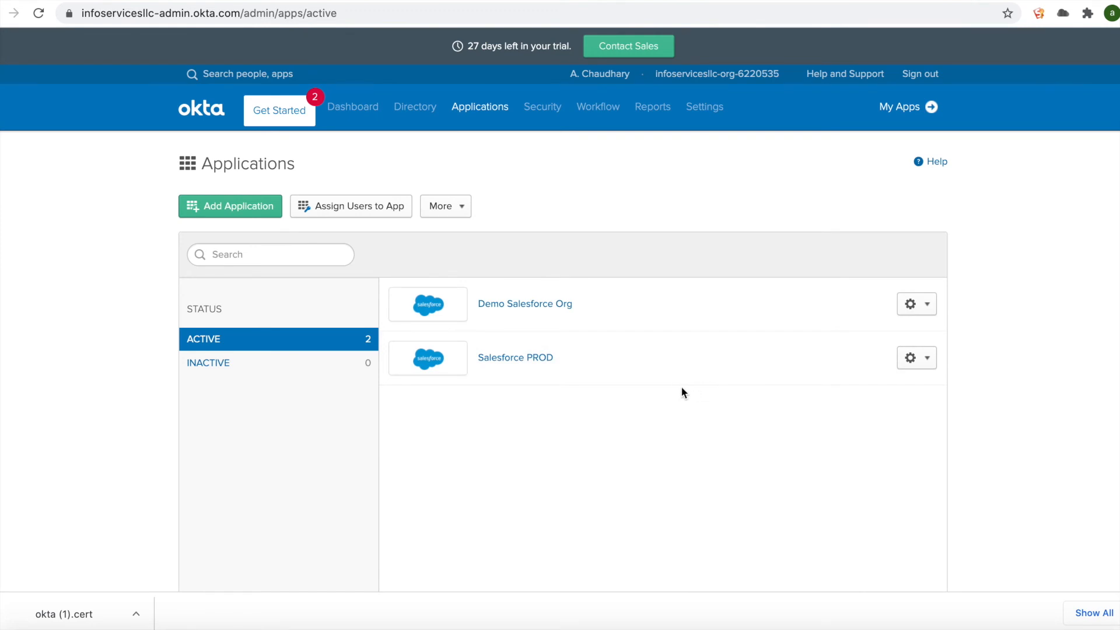
left_click(927, 315)
left_click(565, 313)
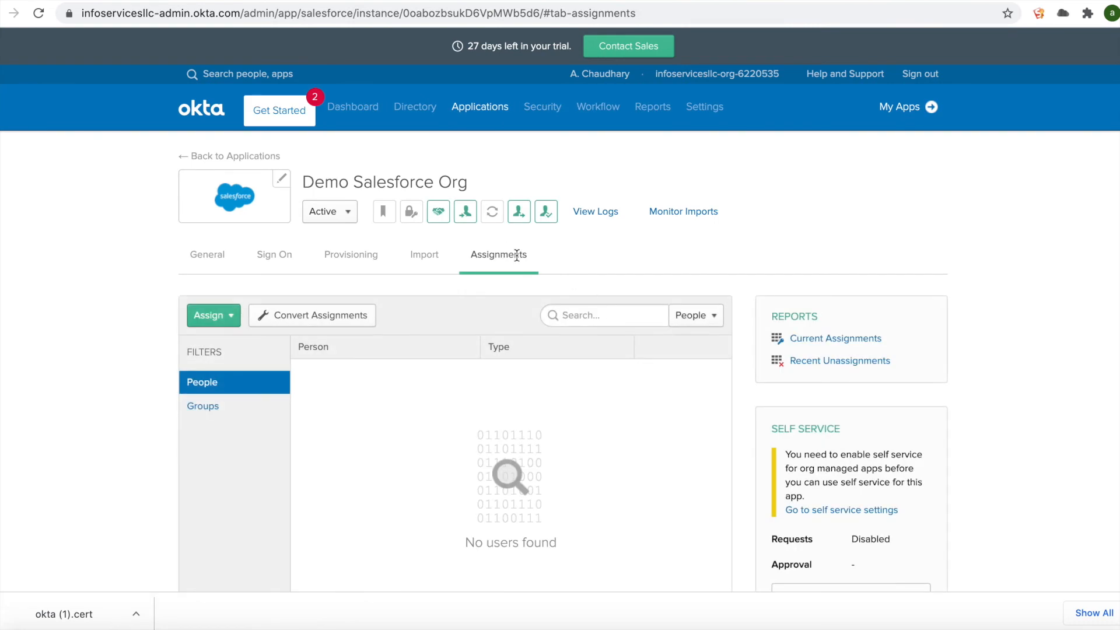
left_click(712, 315)
left_click(701, 342)
left_click(213, 316)
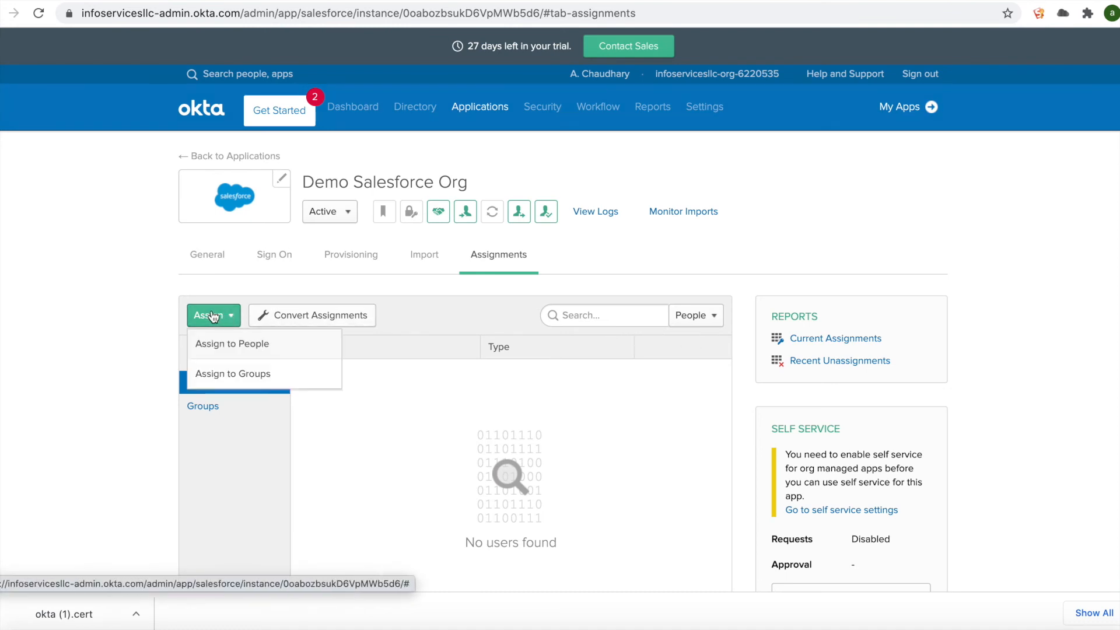
left_click(219, 344)
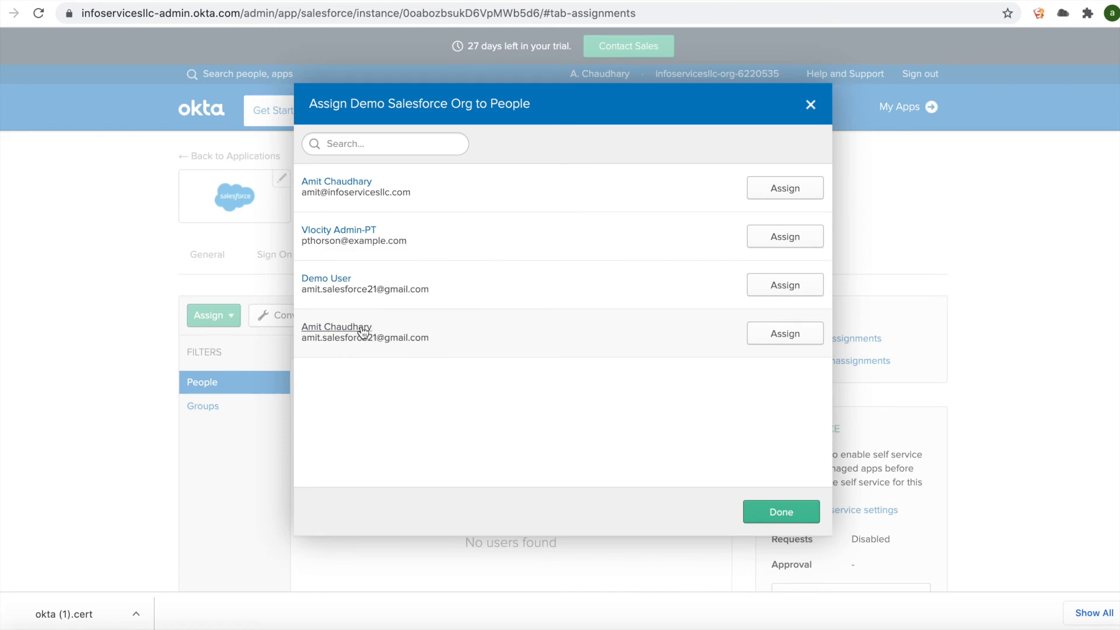
Step: Start assigning Demo Salesforce Org to the last, pending user in the list
left_click_drag(382, 334, 296, 323)
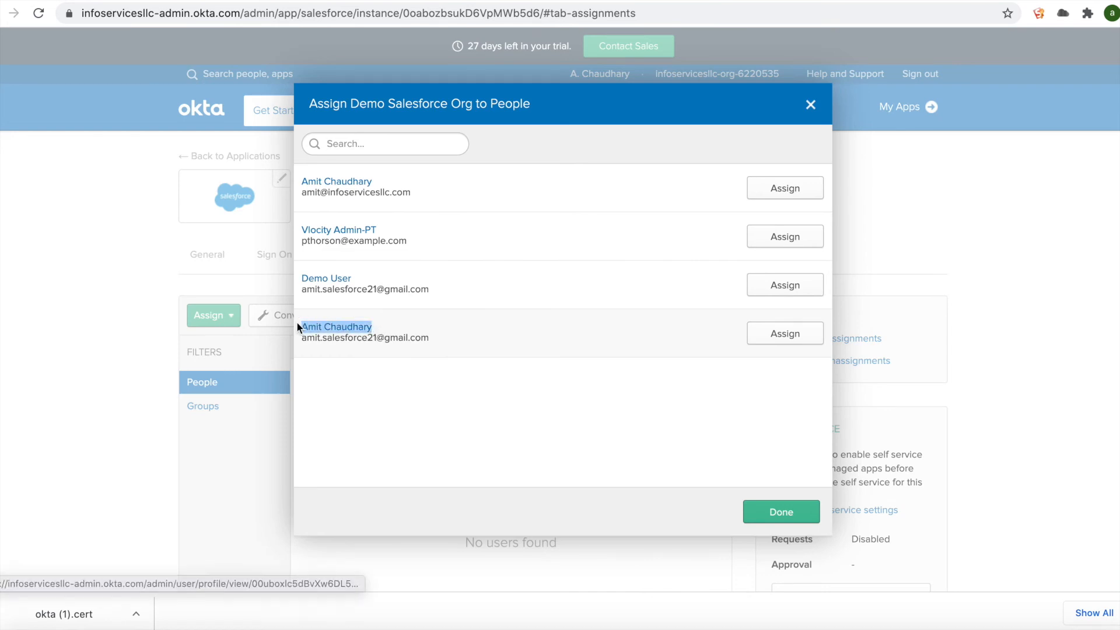
left_click(439, 331)
left_click(785, 335)
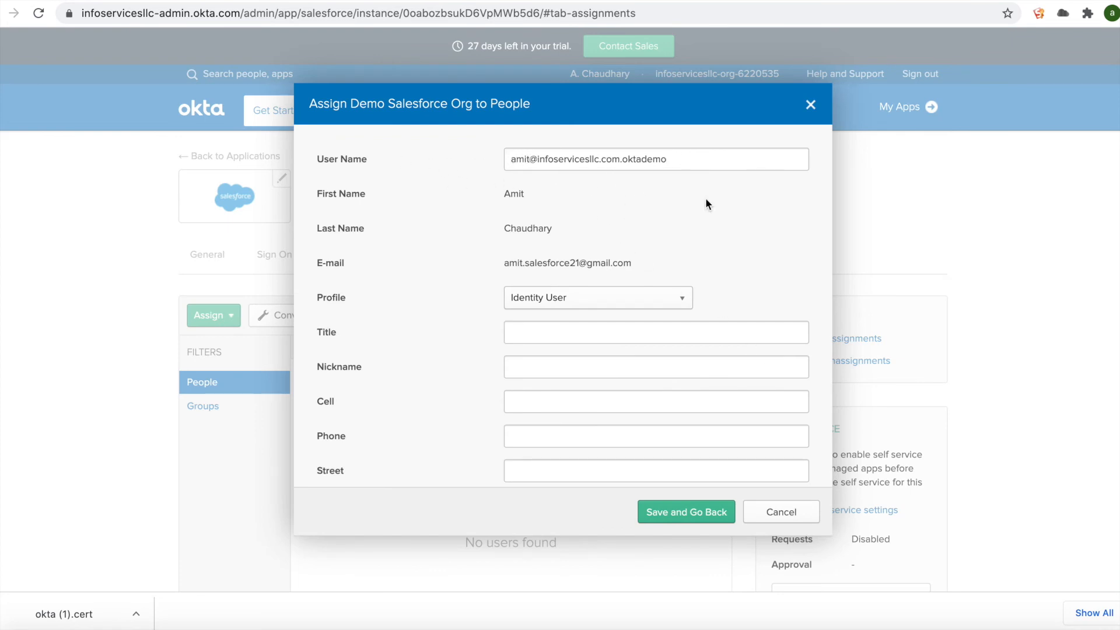
scroll(506, 274, "down", 1)
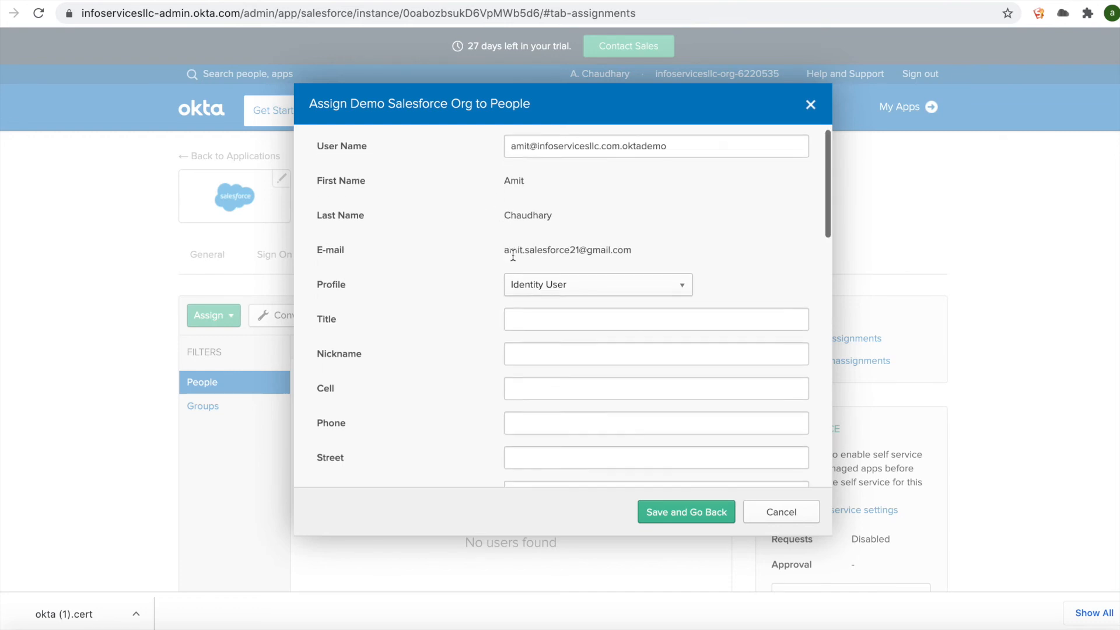
scroll(537, 297, "down", 1)
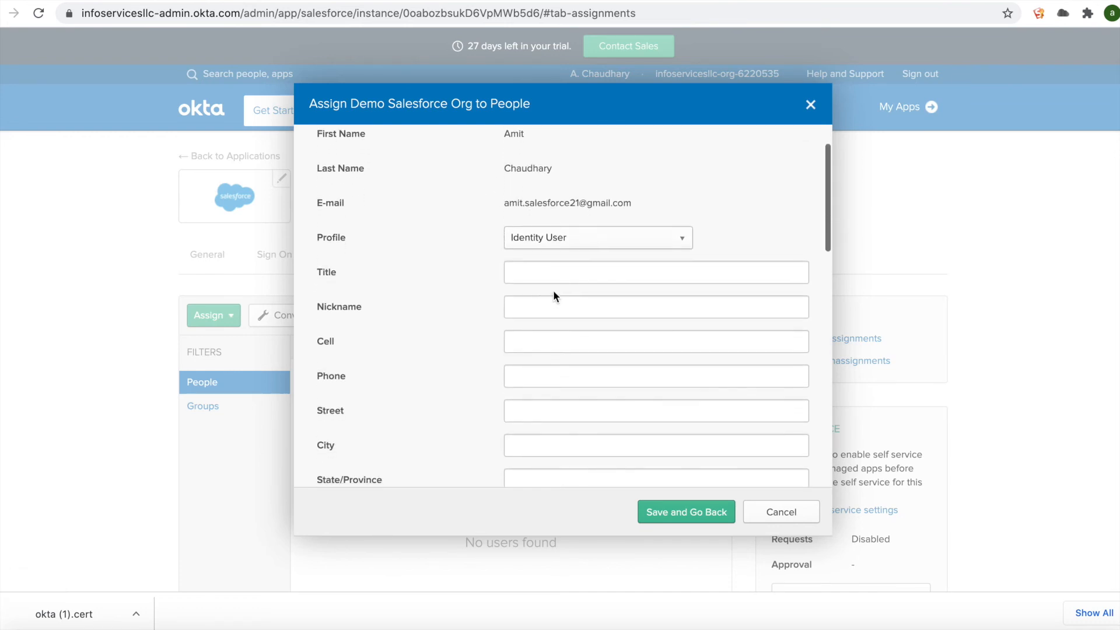
Step: Set the user's Title to 'Salesforce Architect'
left_click(558, 281)
type("A")
key("BackSpace")
type("Salesfo")
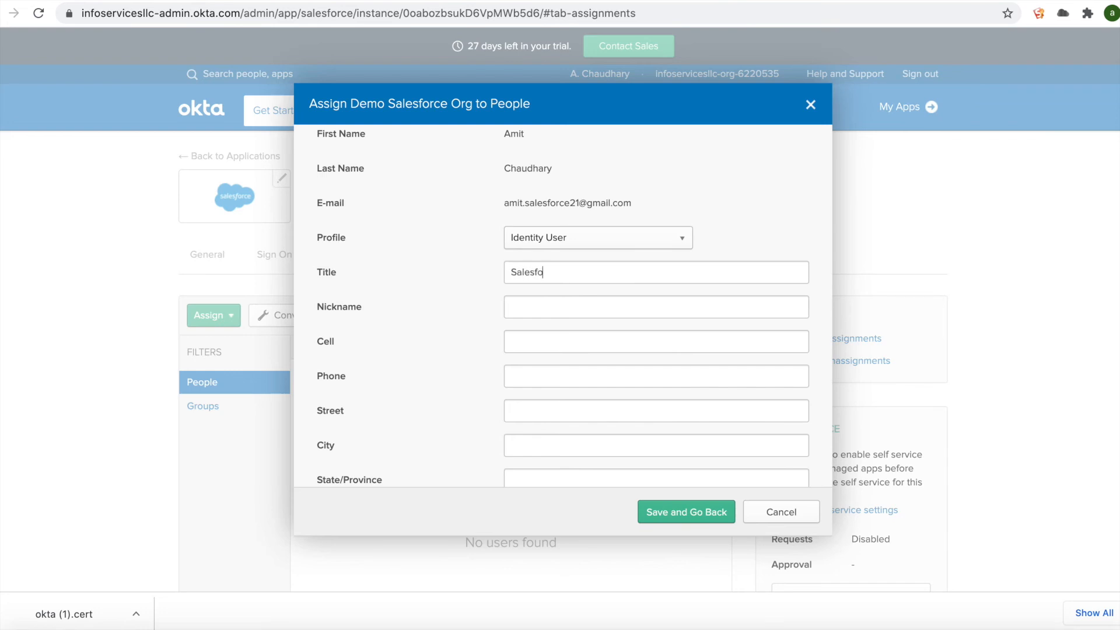
type("rce Archietc")
key("BackSpace")
key("BackSpace")
key("BackSpace")
type("ect")
left_click(575, 298)
left_click(555, 342)
scroll(478, 355, "down", 5)
scroll(478, 354, "down", 3)
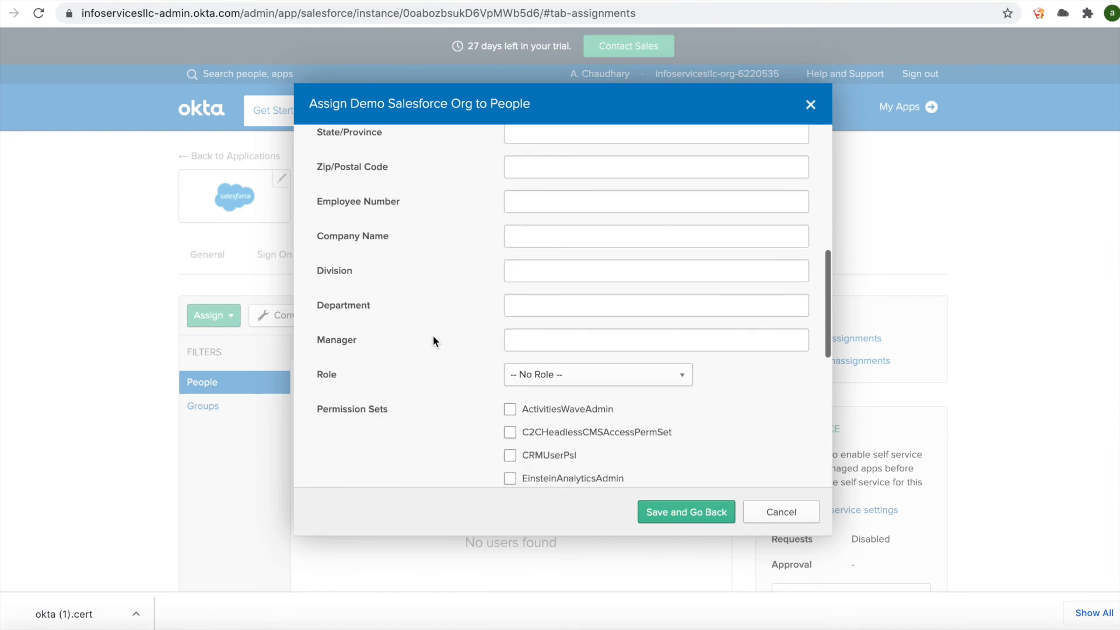
scroll(435, 337, "down", 3)
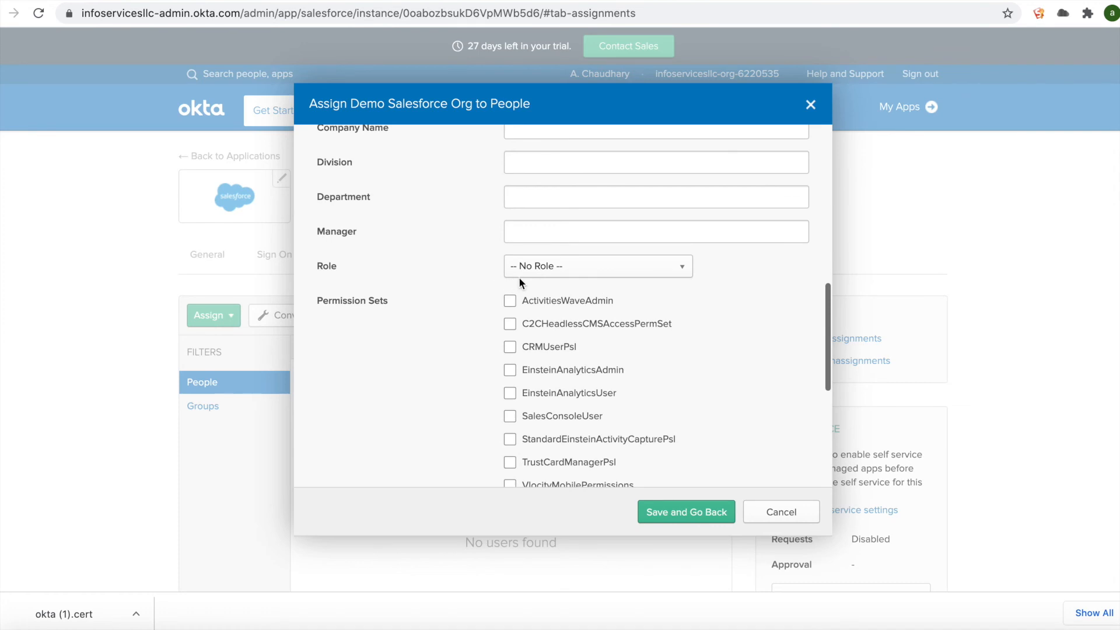
Step: Review the Identity User role and licenses, then save the assignment and close the window
left_click(520, 275)
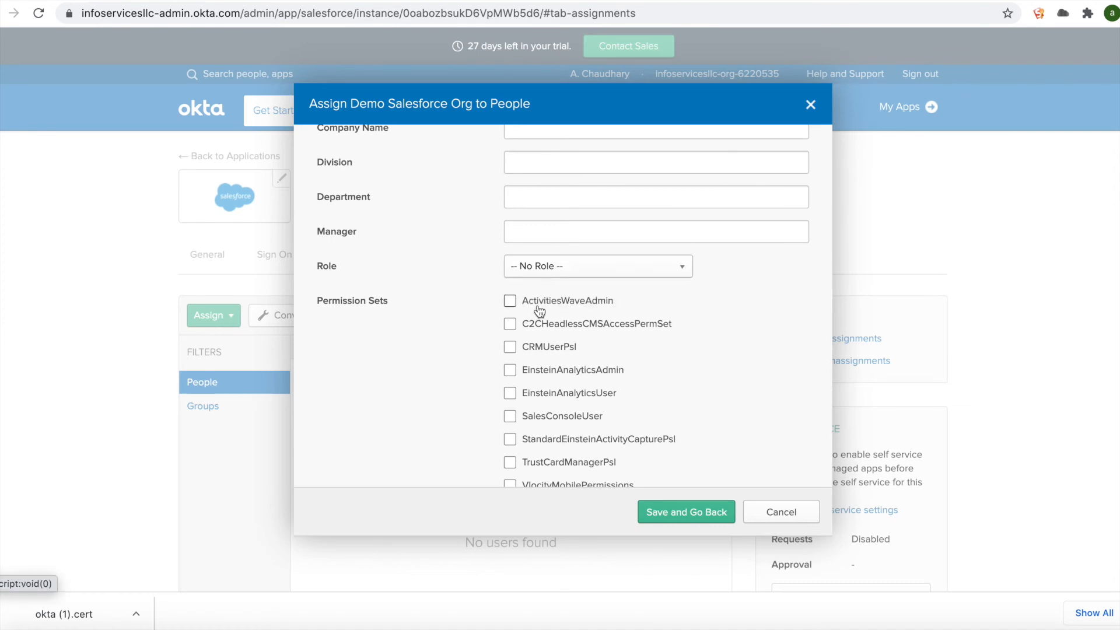
scroll(423, 307, "down", 2)
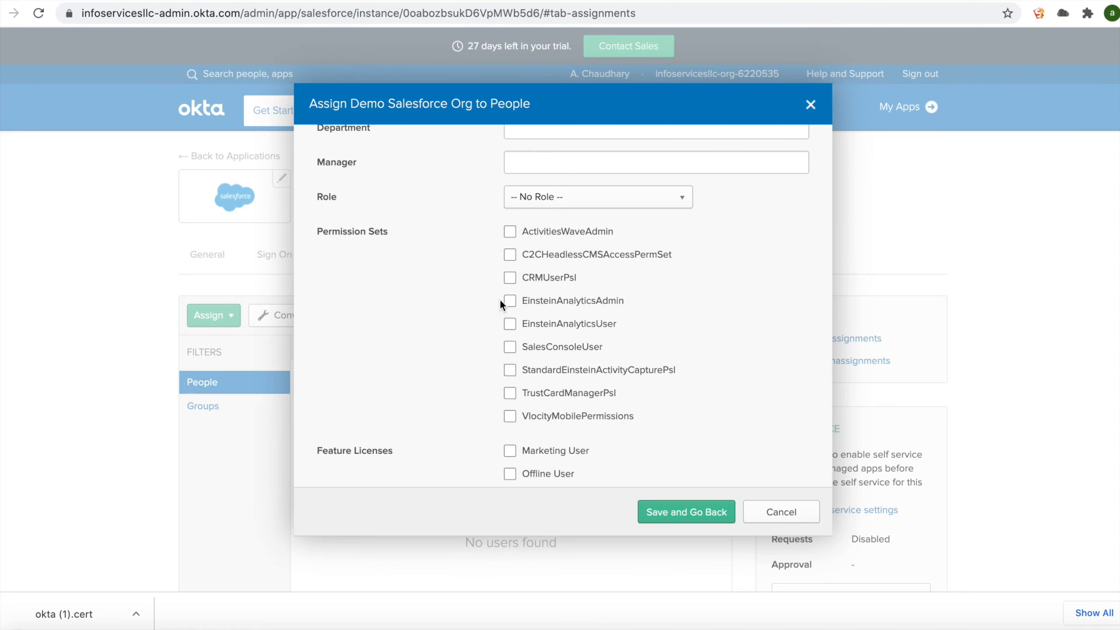
scroll(500, 300, "down", 4)
scroll(495, 300, "down", 1)
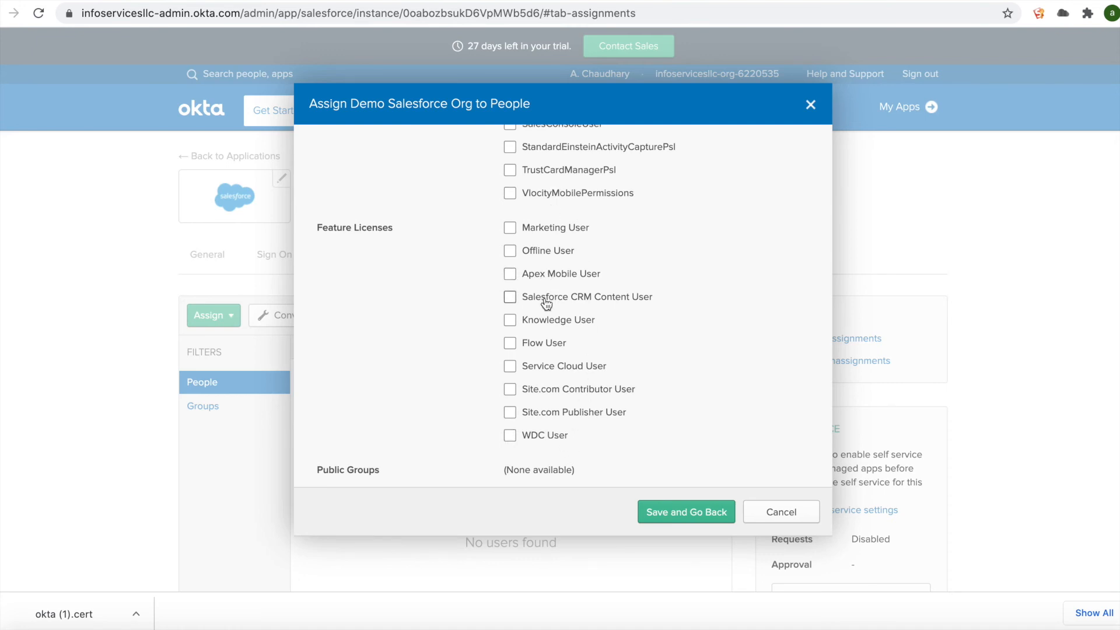
scroll(519, 327, "down", 1)
scroll(453, 404, "up", 3)
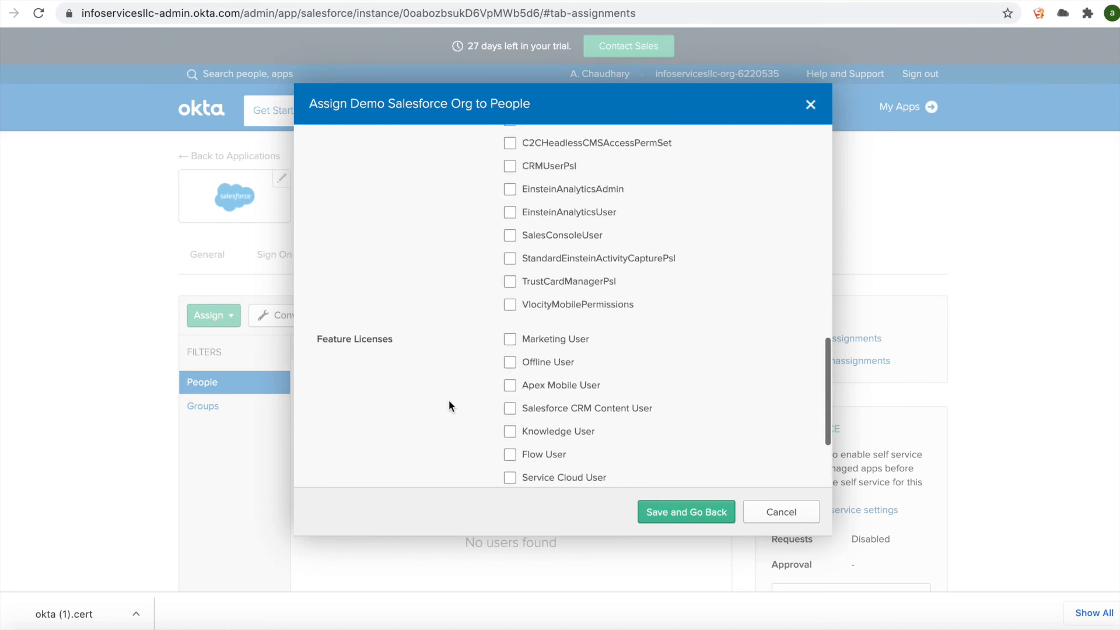
scroll(357, 350, "down", 1)
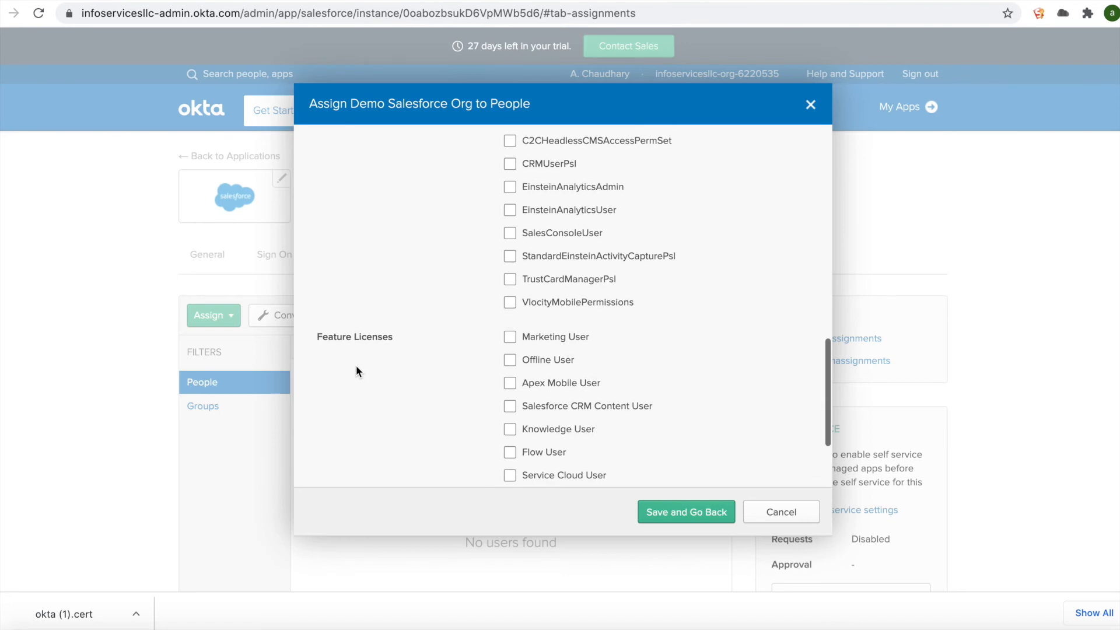
scroll(385, 379, "down", 2)
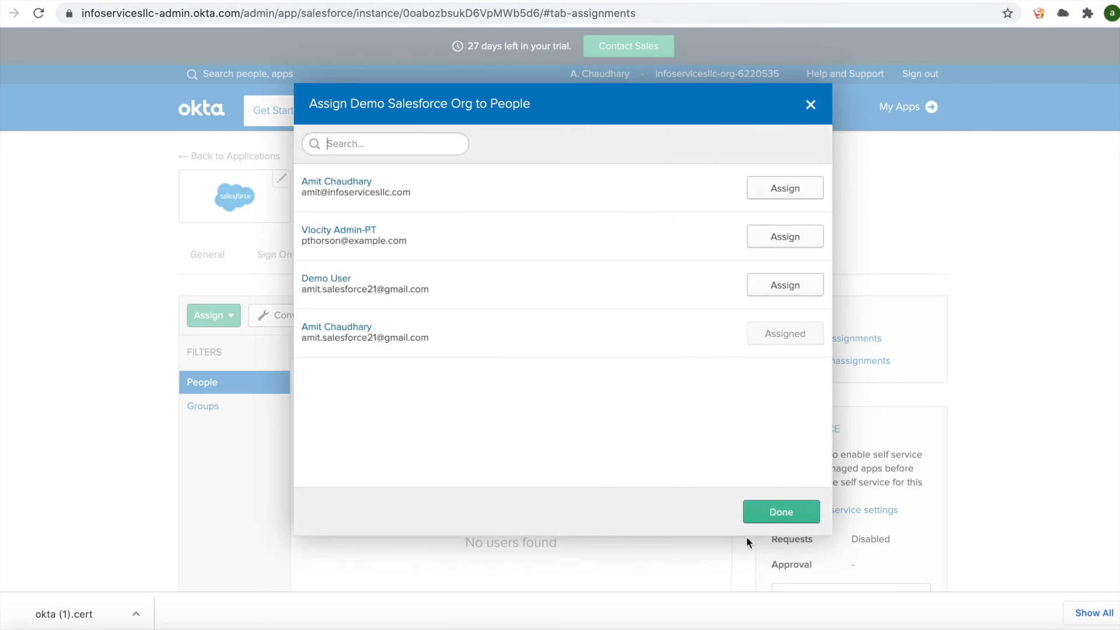
left_click(764, 514)
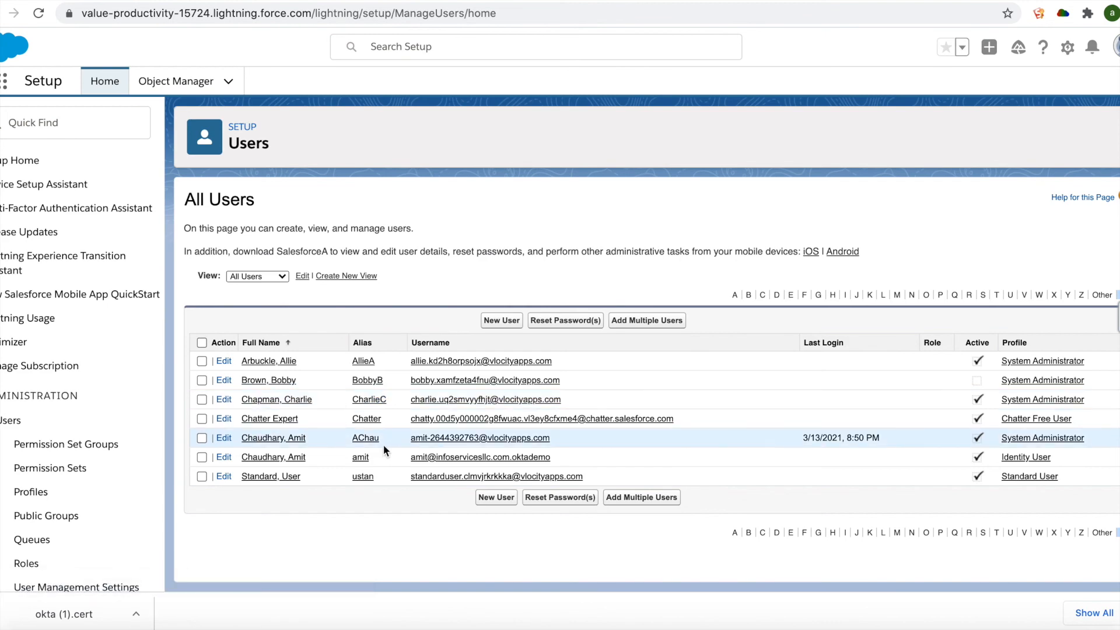
Step: Open the new user's detail page and check its oktademo username and Identity User profile
left_click(280, 459)
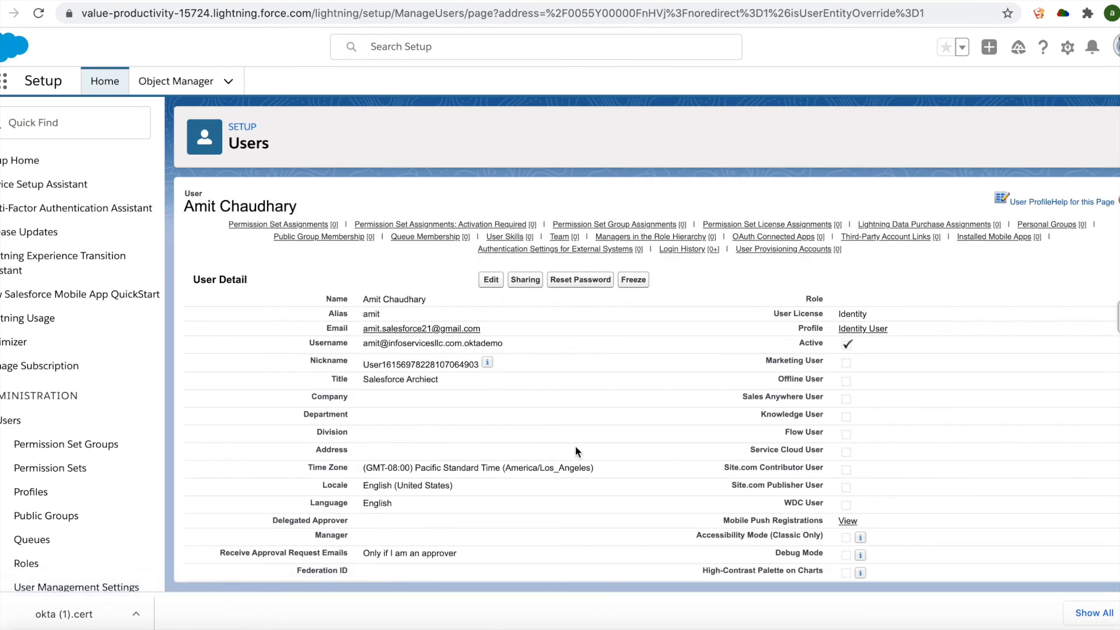
scroll(576, 446, "down", 3)
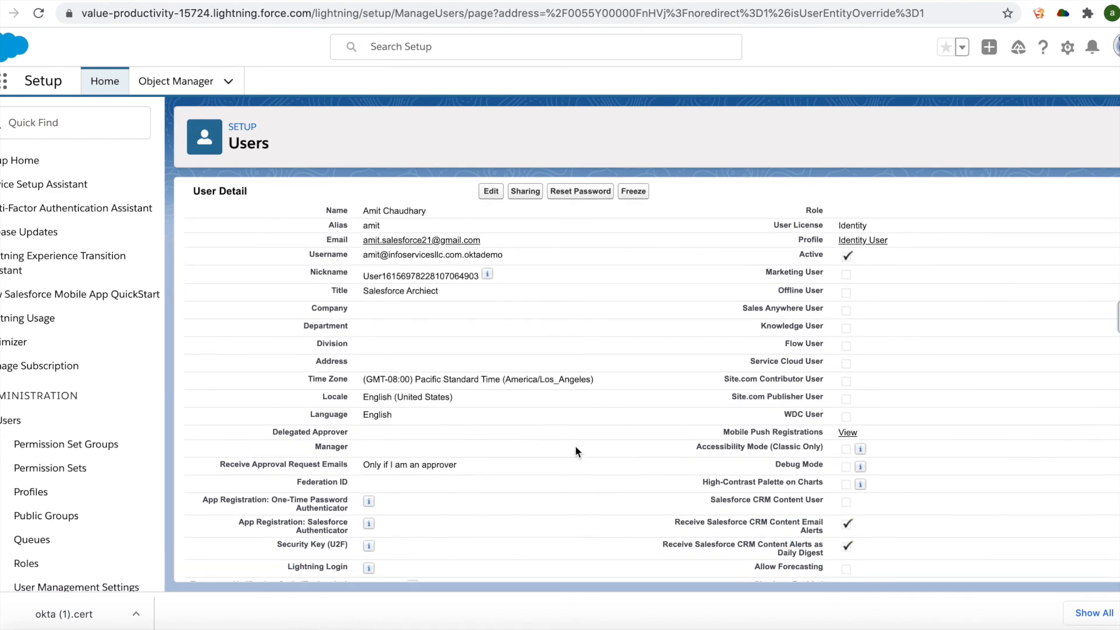
left_click_drag(364, 255, 501, 257)
scroll(684, 344, "down", 10)
scroll(685, 344, "up", 5)
scroll(684, 344, "up", 7)
left_click_drag(915, 270, 808, 262)
scroll(701, 303, "up", 2)
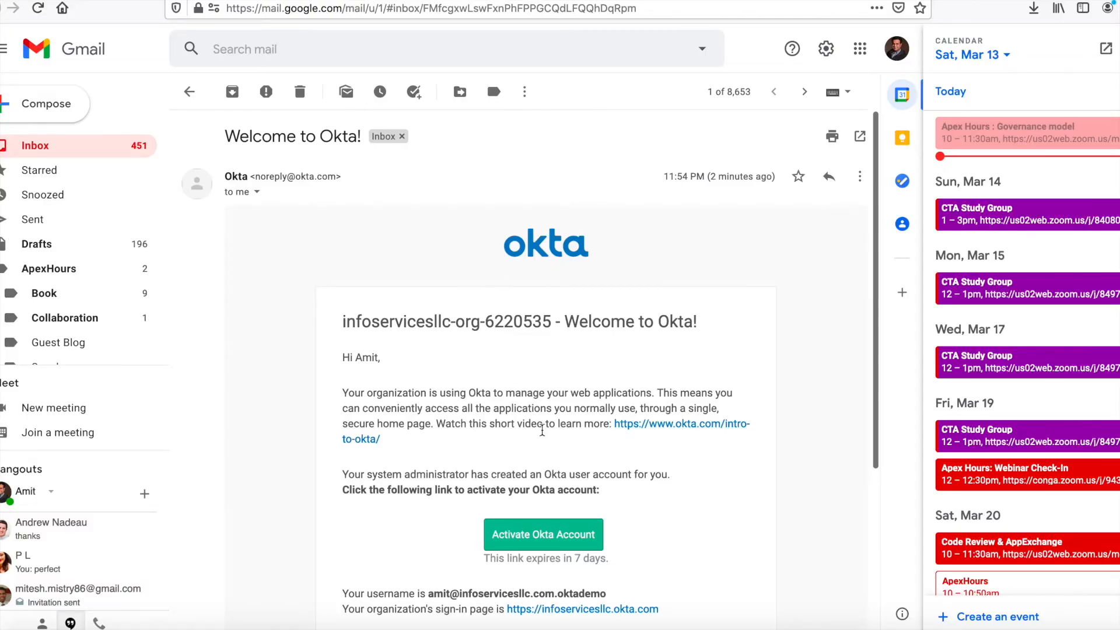
Step: Follow the Activate Okta Account link in the Welcome to Okta email
left_click(552, 538)
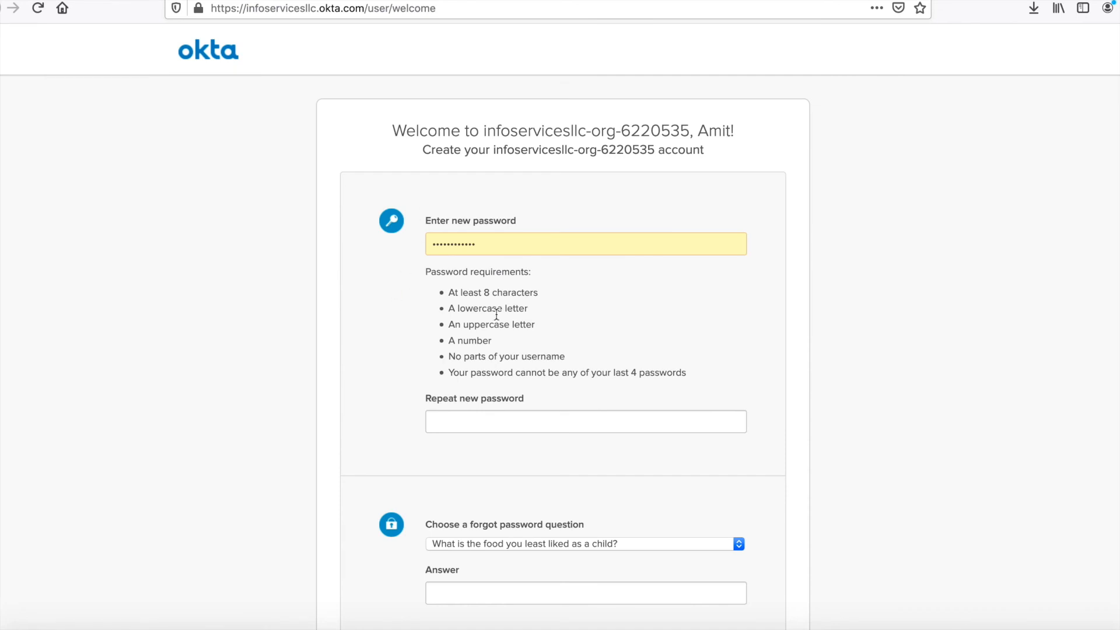
Step: Repeat the new password and enter an answer for the forgot-password question
left_click(476, 413)
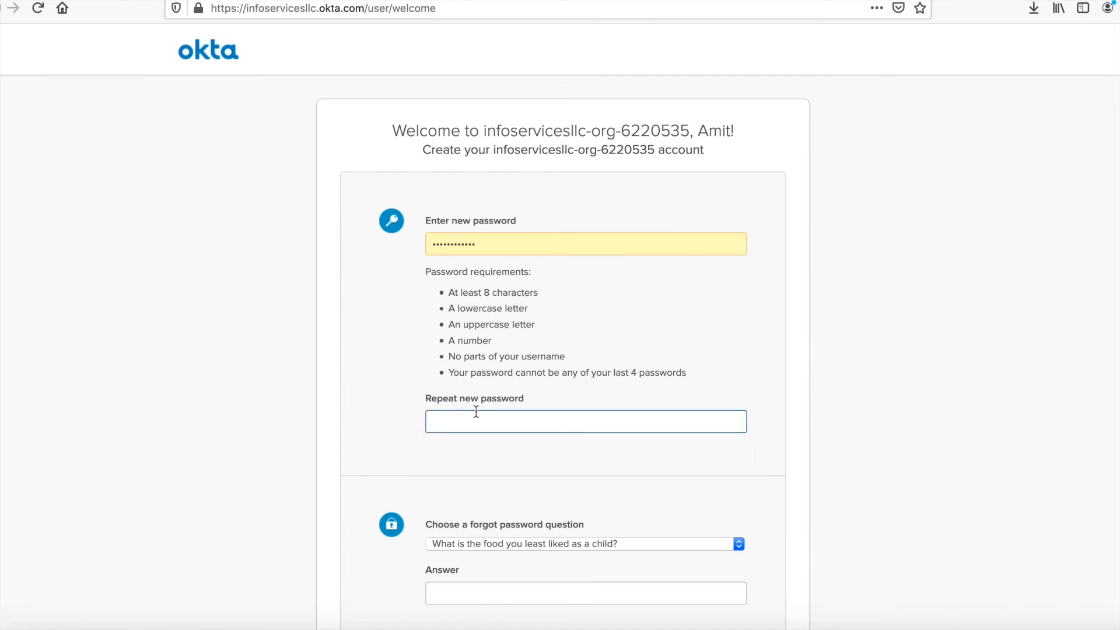
type("•••")
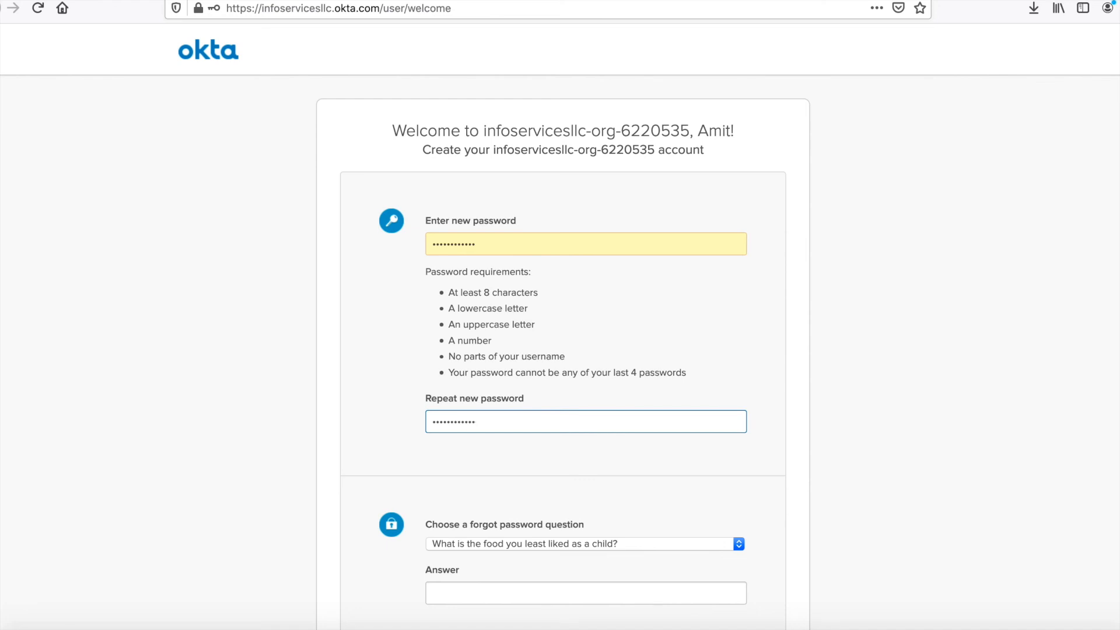
scroll(519, 409, "down", 3)
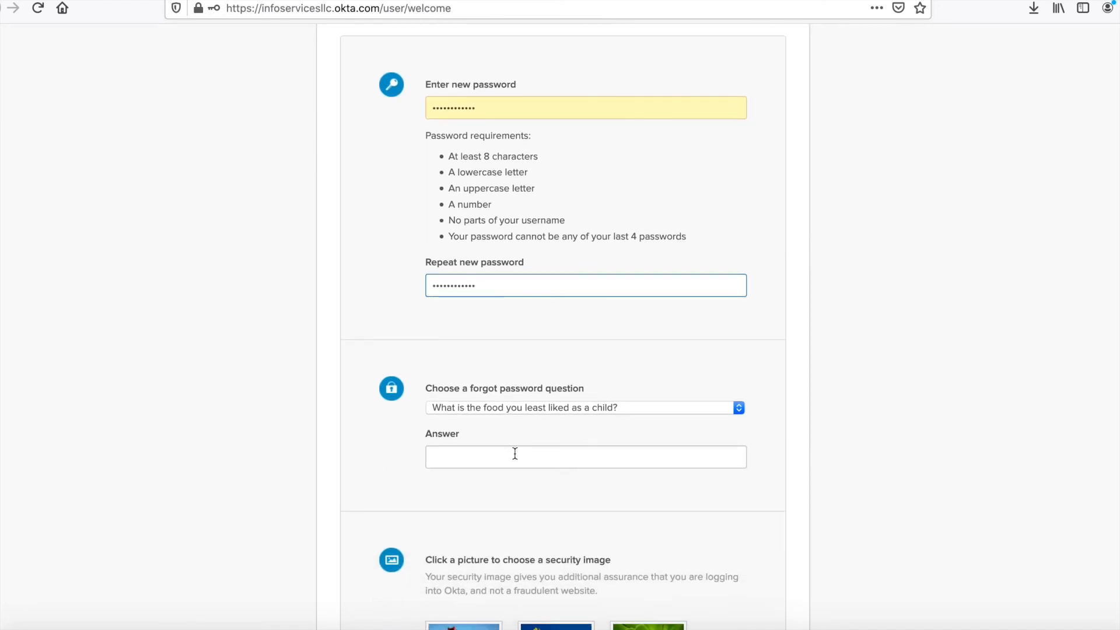
left_click(514, 456)
scroll(519, 350, "up", 3)
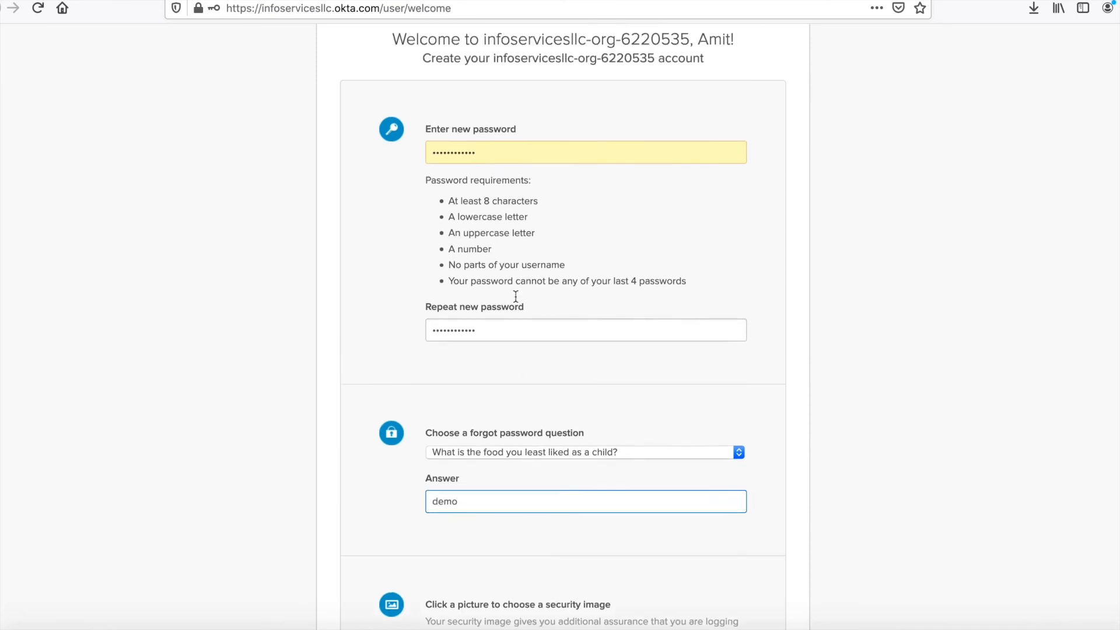
Step: Re-enter the new password and its confirmation, and choose the sunflower security image
double_click(504, 224)
type("••")
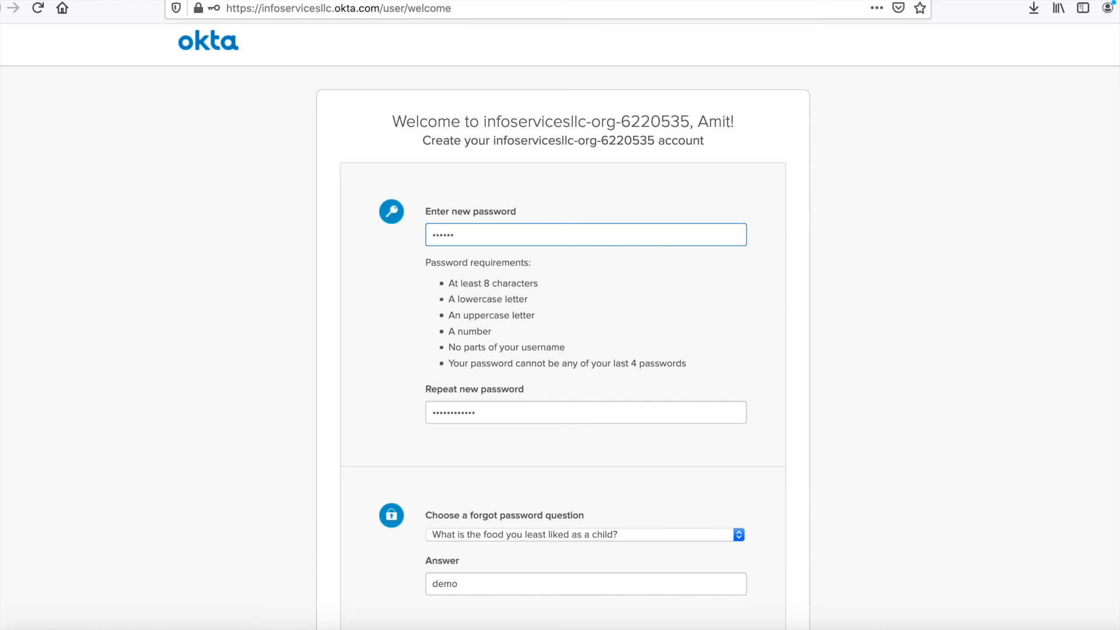
key("BackSpace")
type("••")
key("Tab")
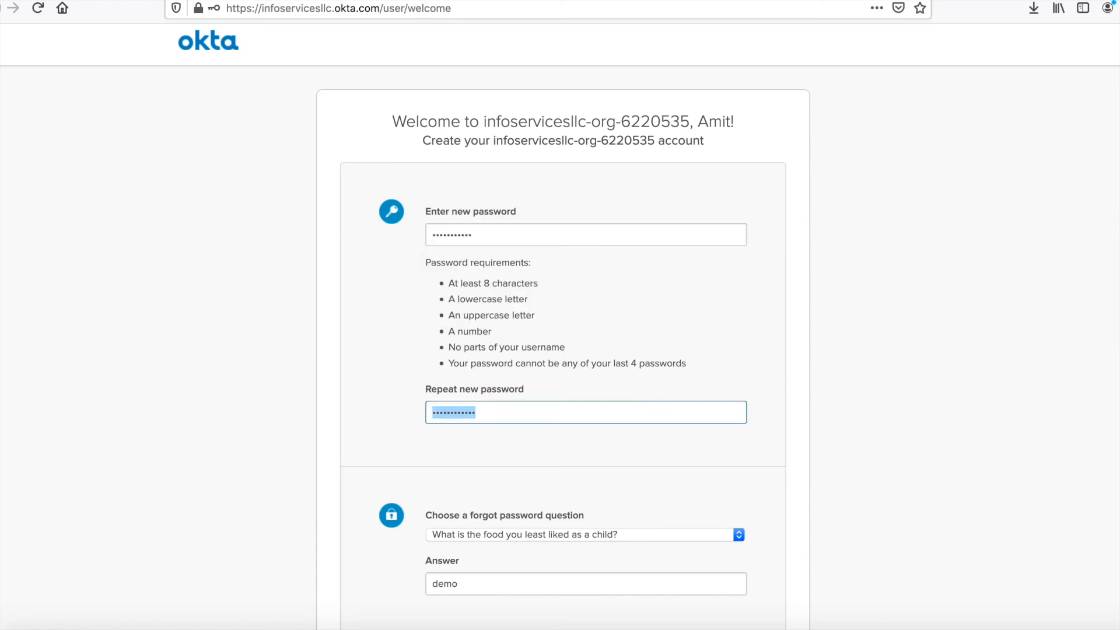
type("•")
scroll(573, 282, "down", 8)
left_click(556, 315)
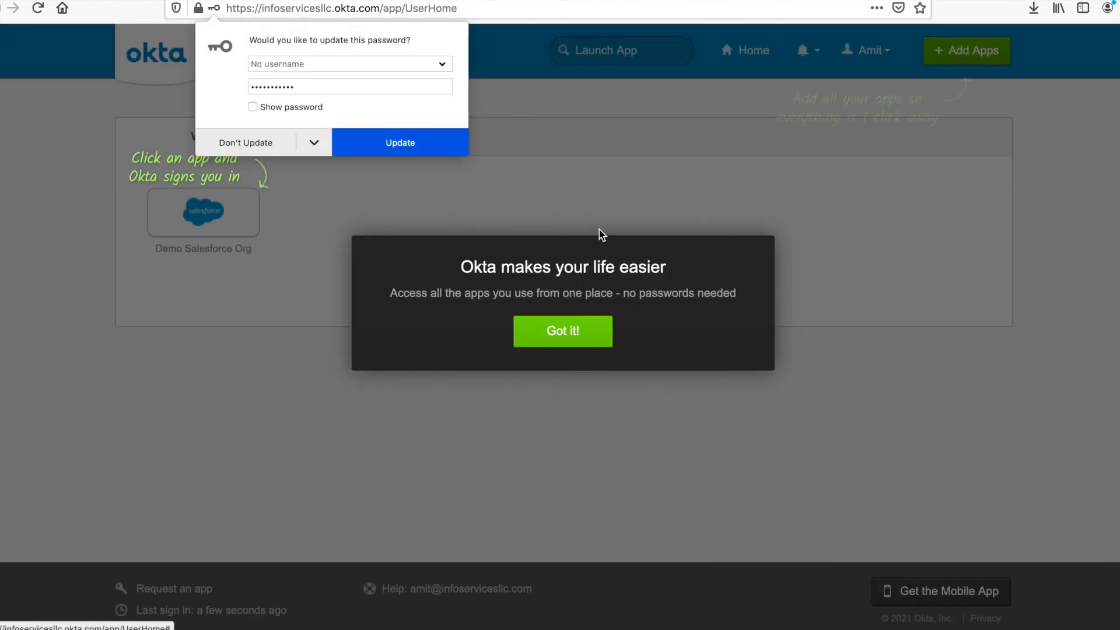
Step: Dismiss the password prompt and Okta welcome tip, then launch Demo Salesforce Org
left_click(360, 176)
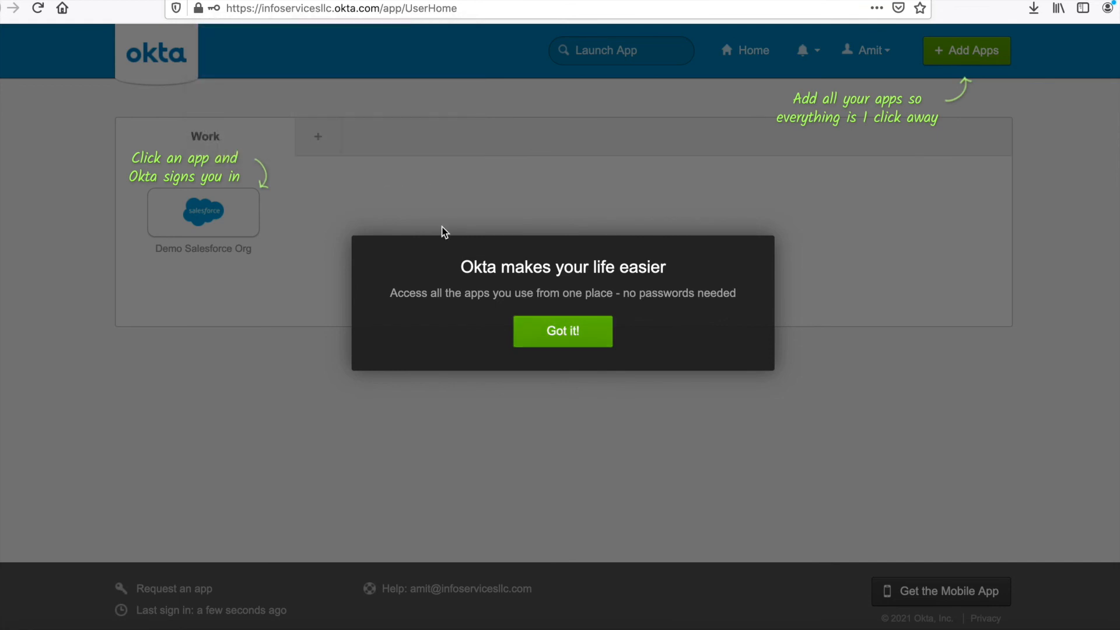
left_click(552, 330)
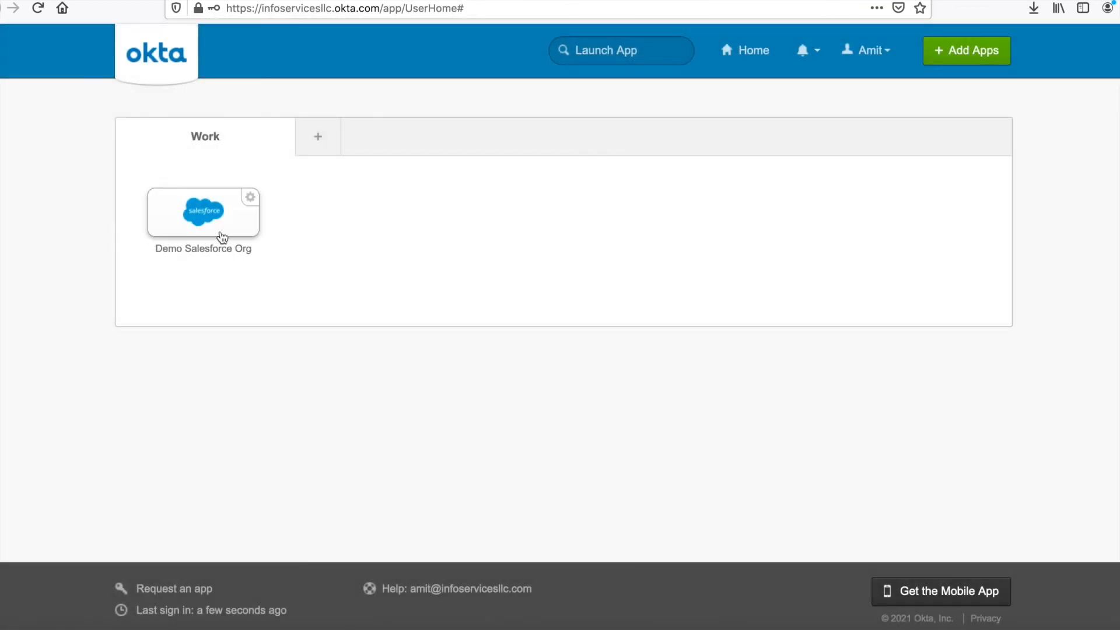
left_click(214, 233)
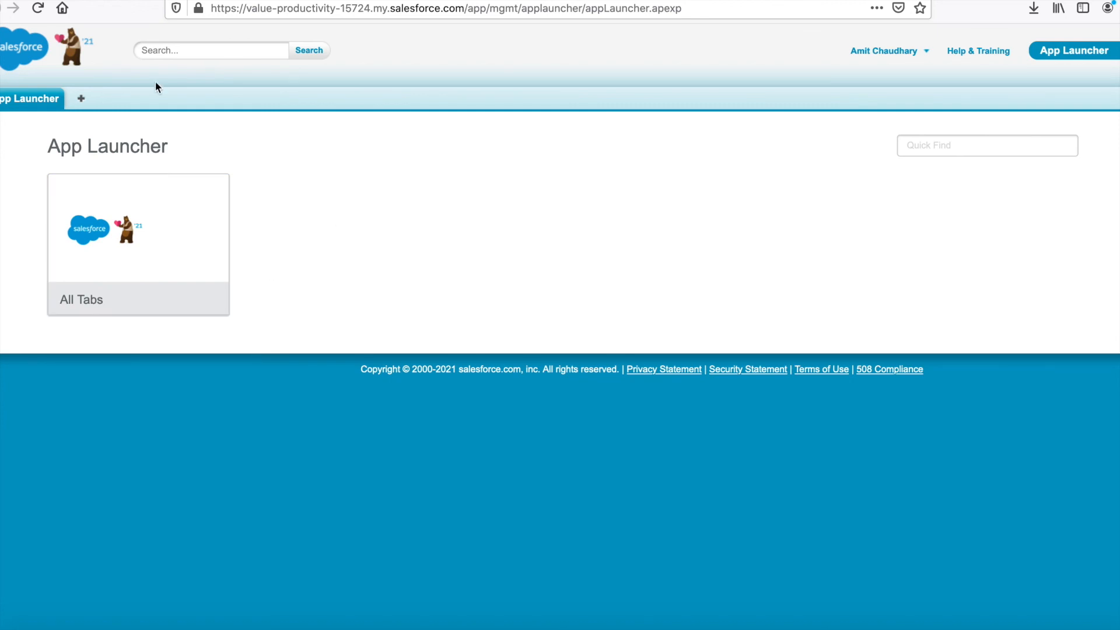
left_click_drag(247, 8, 443, 8)
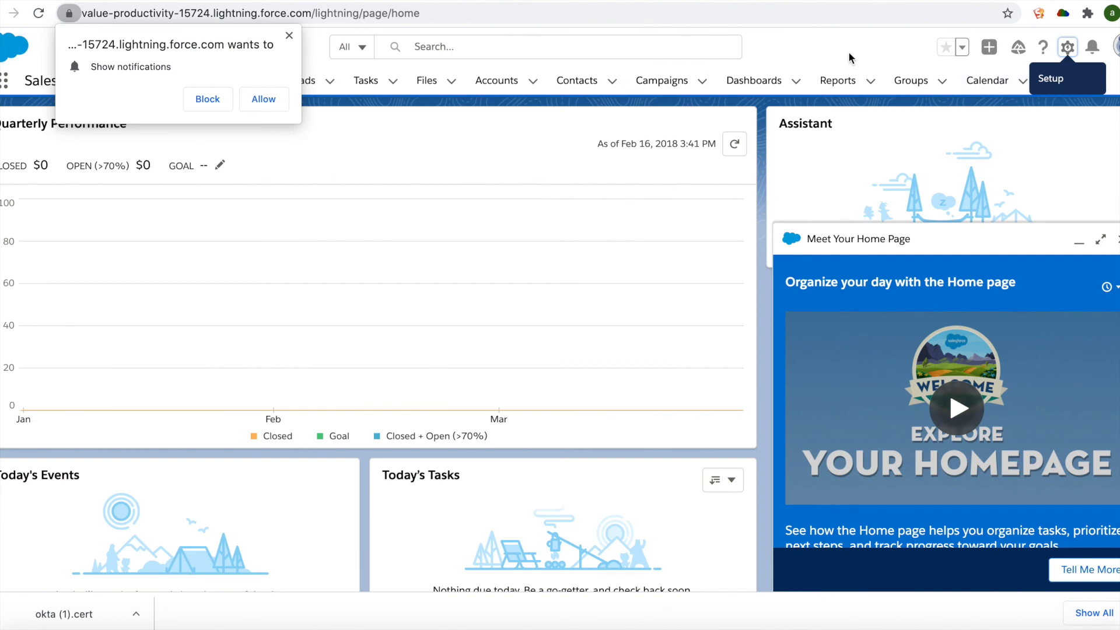
Step: Open Setup and search Quick Find for 'my dom' to reach My Domain settings
left_click(1068, 48)
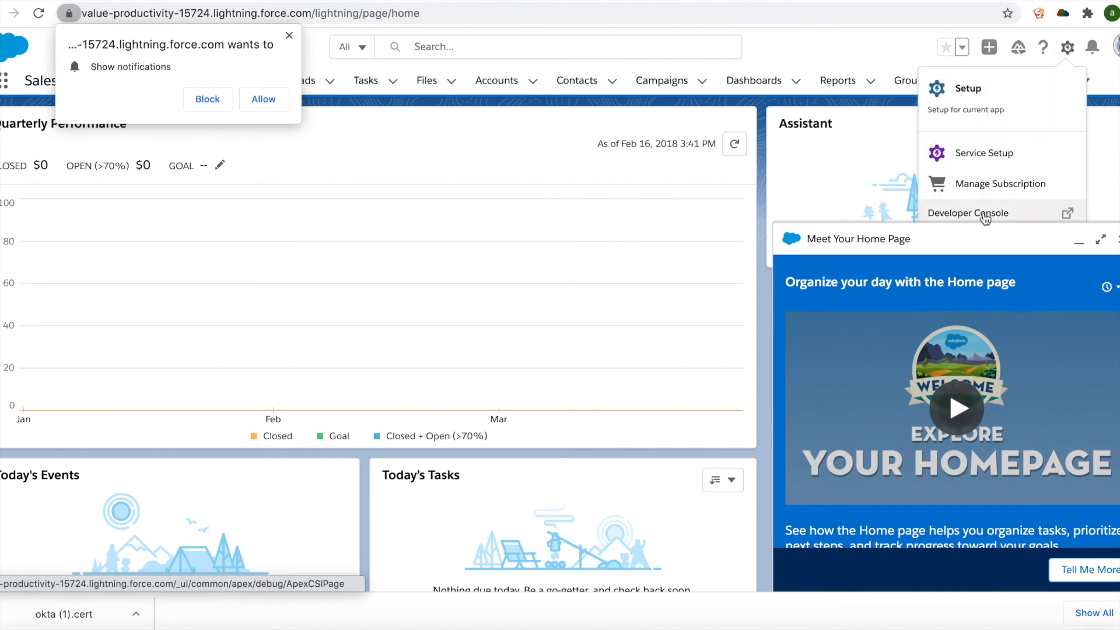
left_click(982, 107)
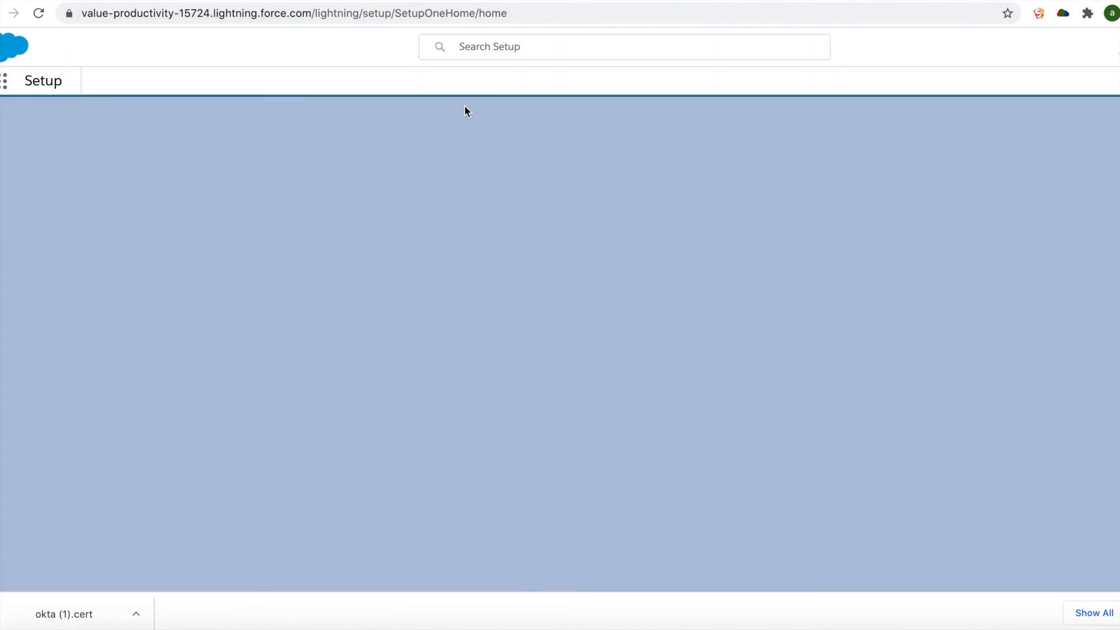
type("m")
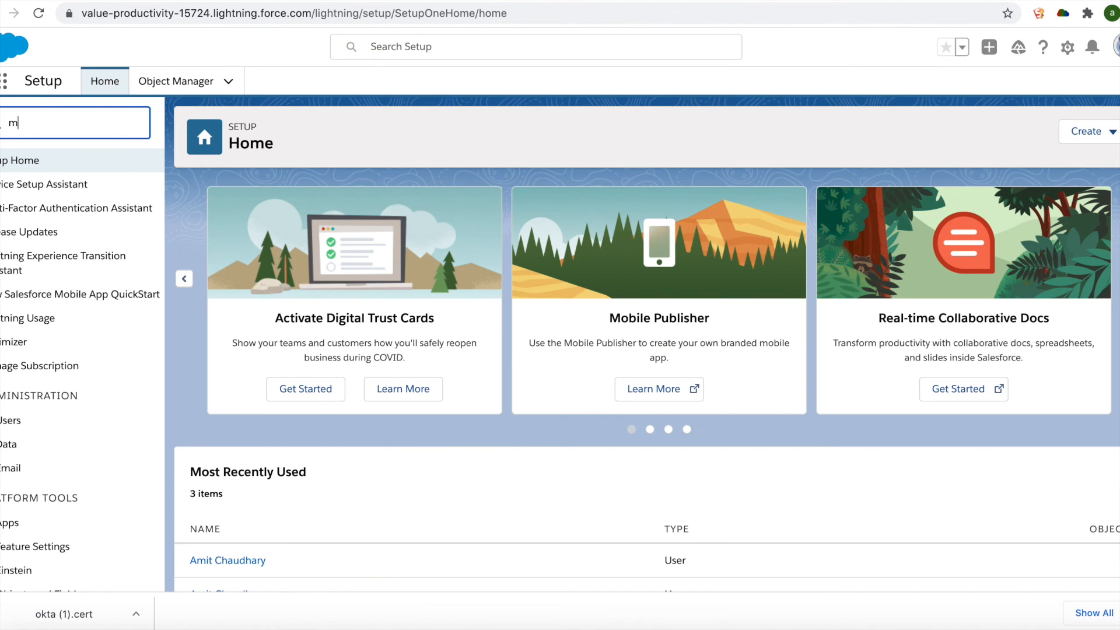
type("y dom")
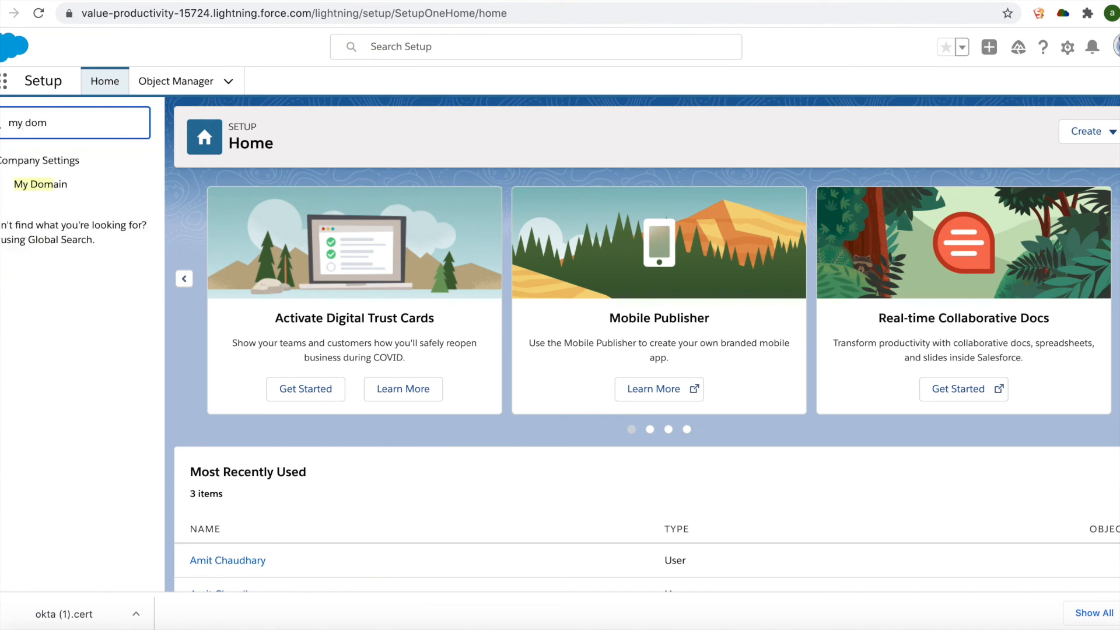
left_click(74, 185)
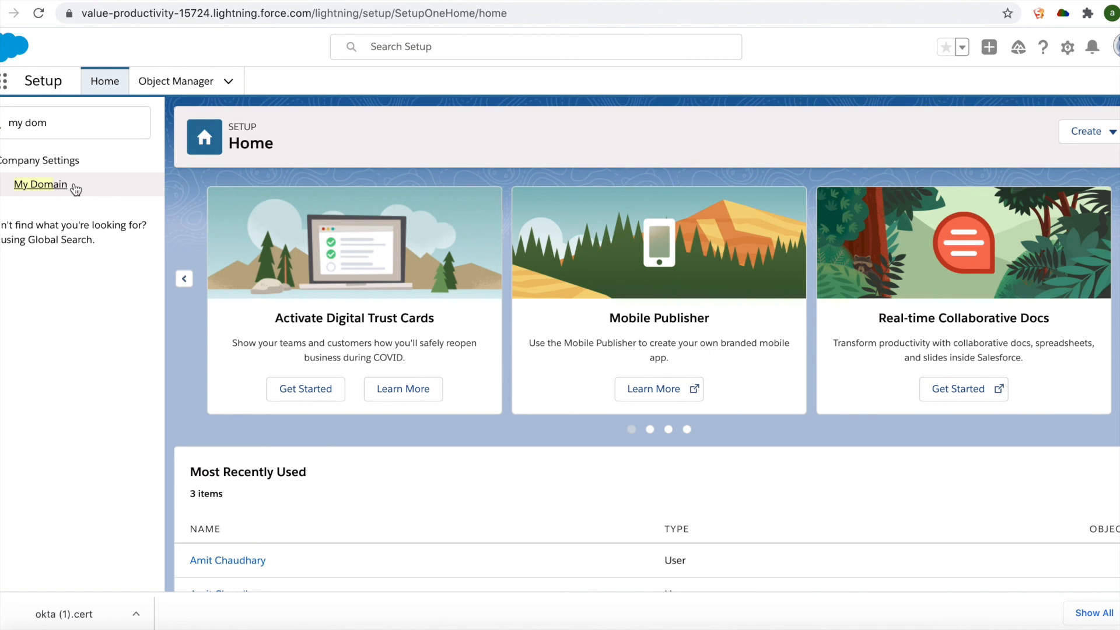
left_click(56, 184)
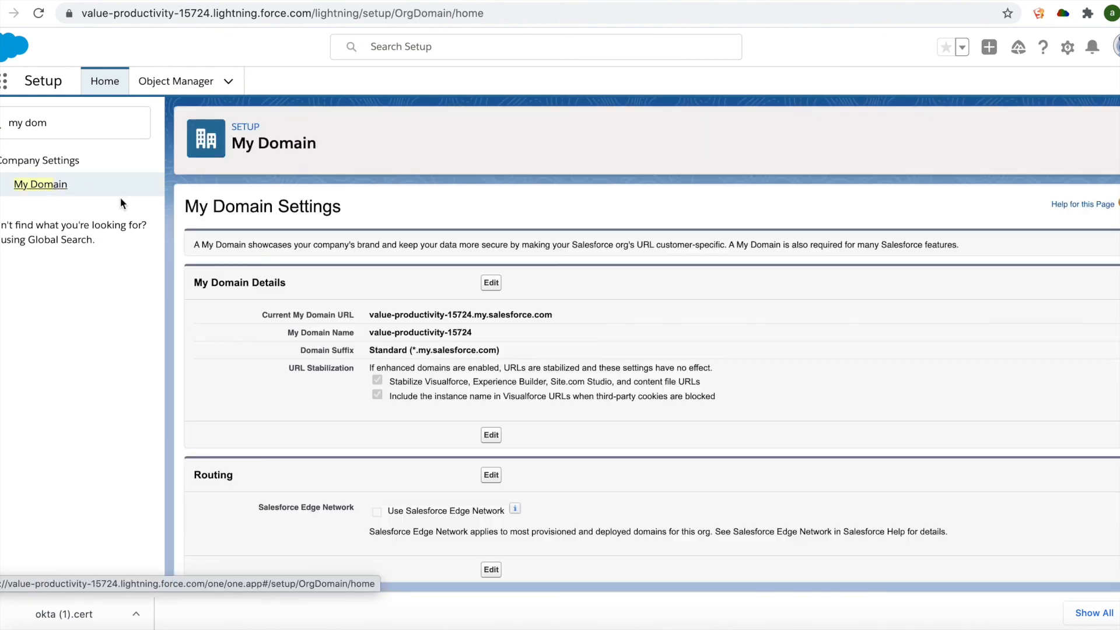
Step: Enable OKTA Demo alongside Login Form in My Domain's authentication configuration and save
scroll(429, 477, "down", 2)
scroll(429, 478, "down", 4)
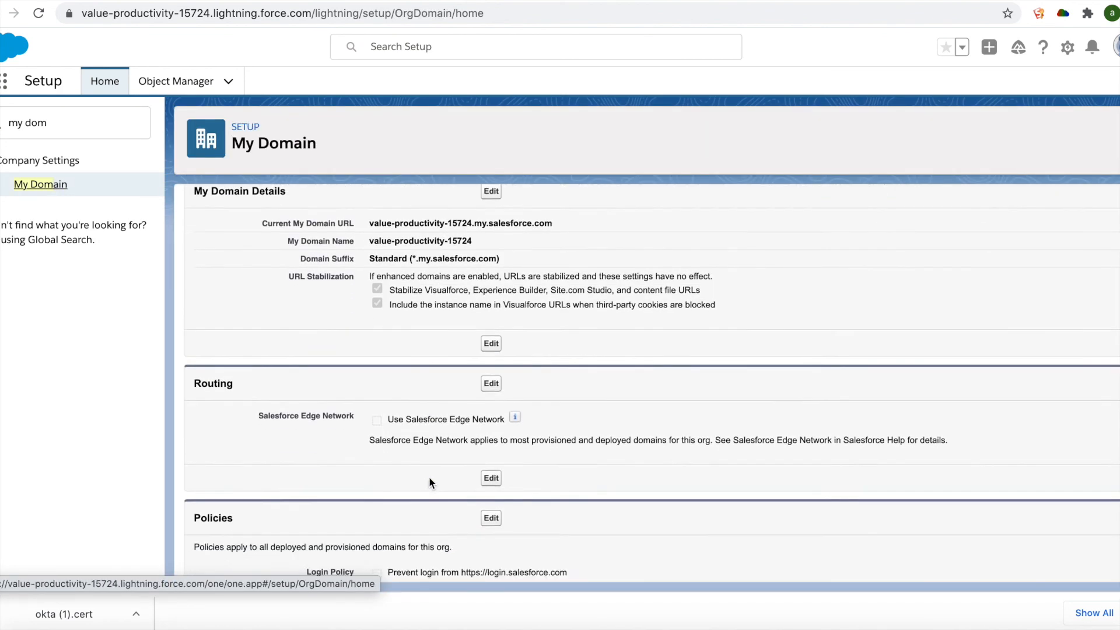
scroll(429, 477, "down", 2)
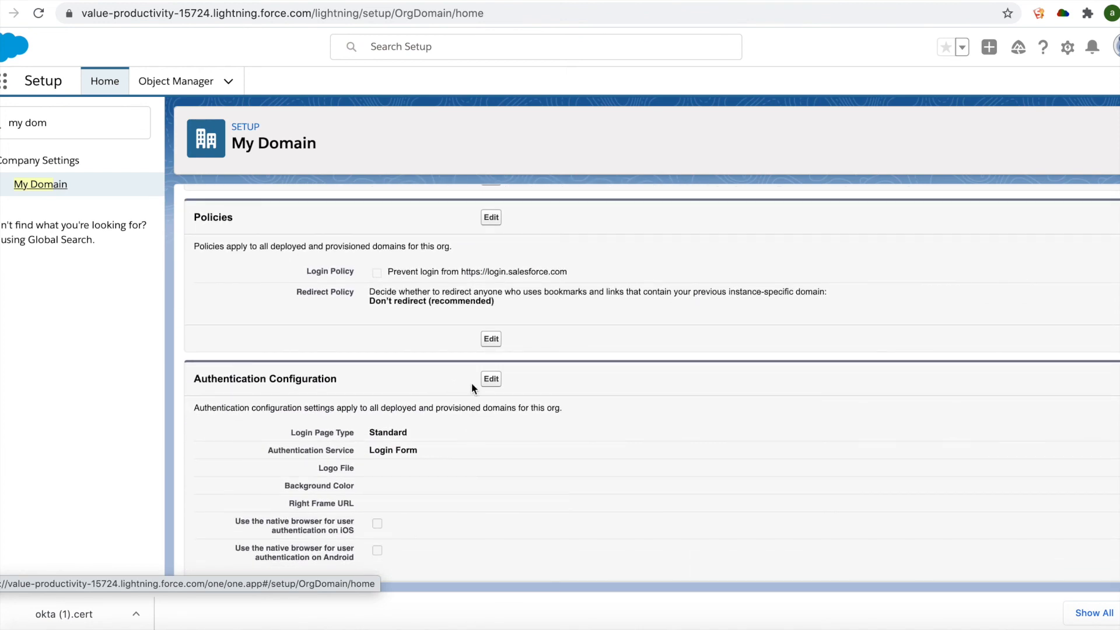
left_click(490, 381)
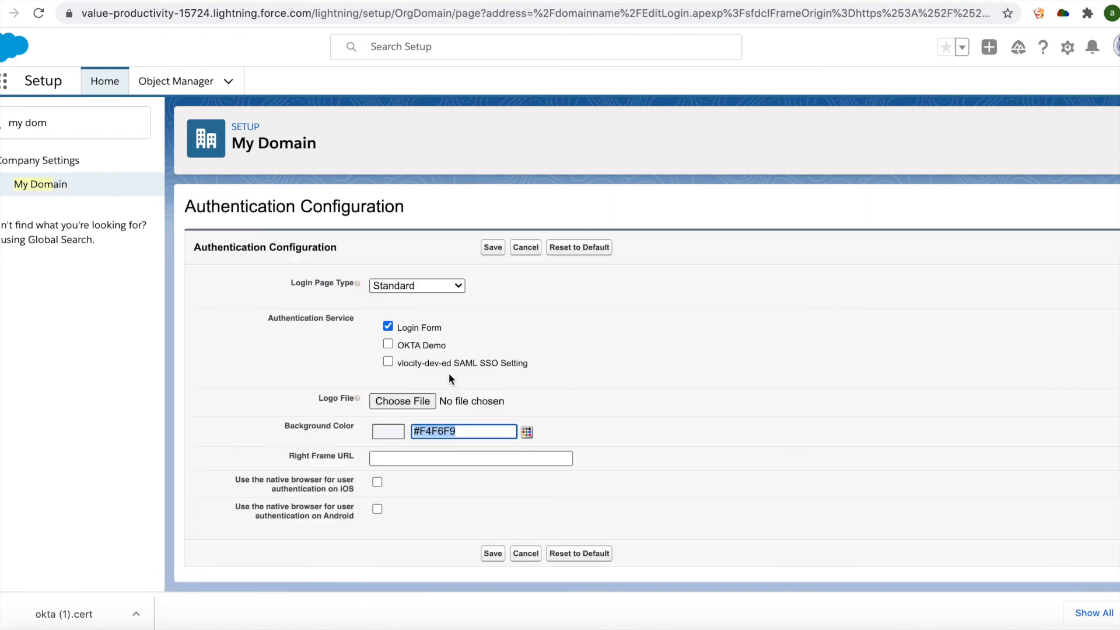
left_click(450, 364)
left_click(435, 361)
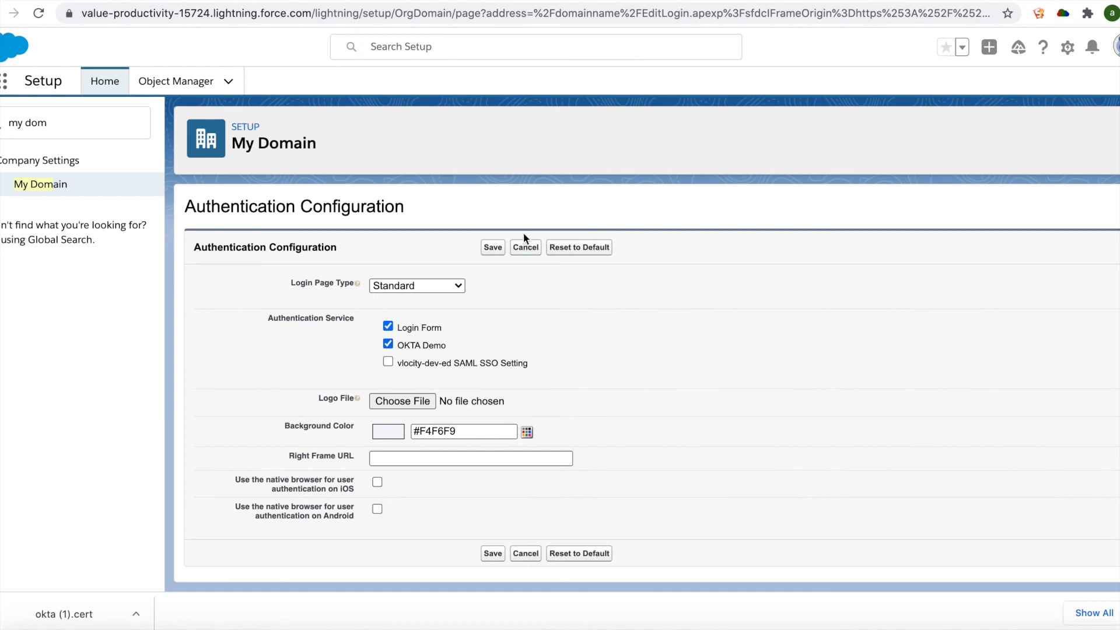
left_click(493, 247)
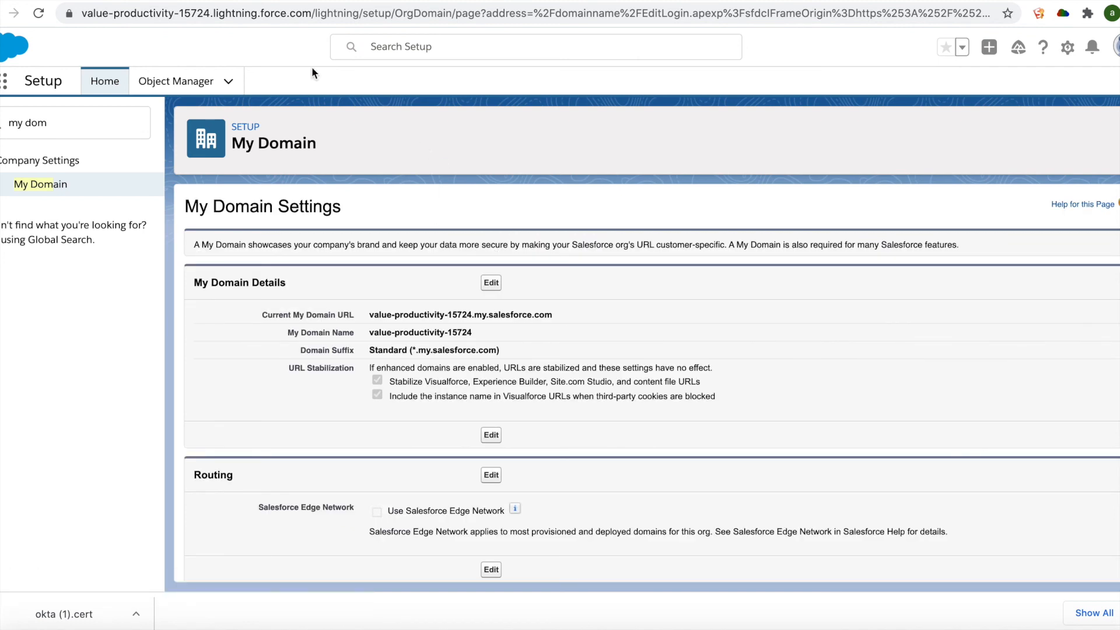
left_click_drag(312, 13, 76, 12)
key("ctrl+c")
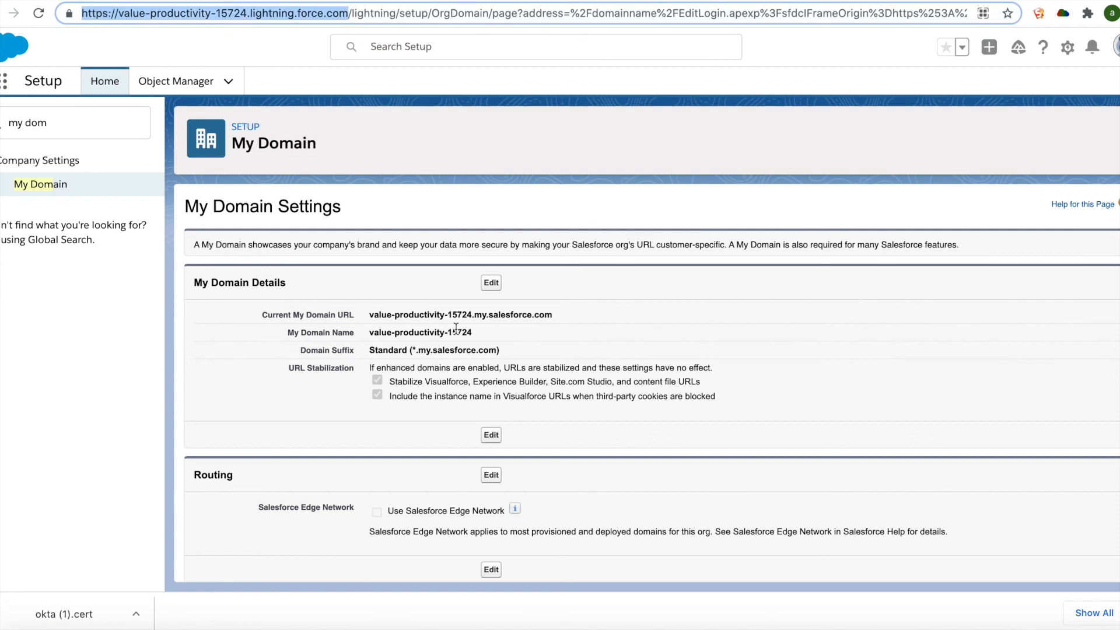
left_click(870, 627)
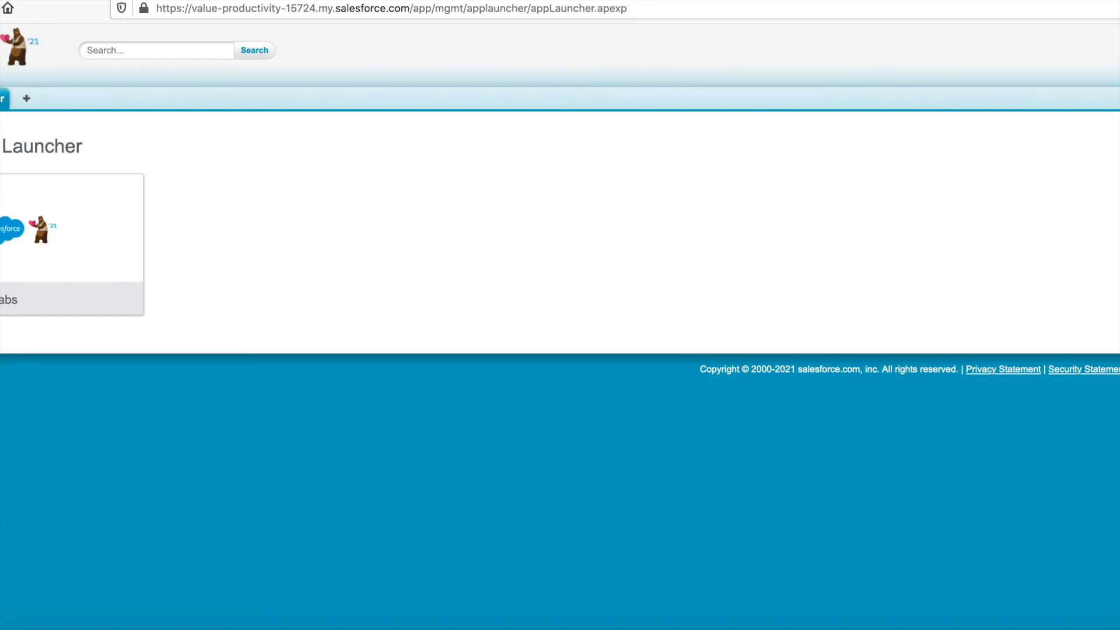
Step: Log out of Salesforce and sign out of Okta
left_click(914, 56)
left_click(874, 111)
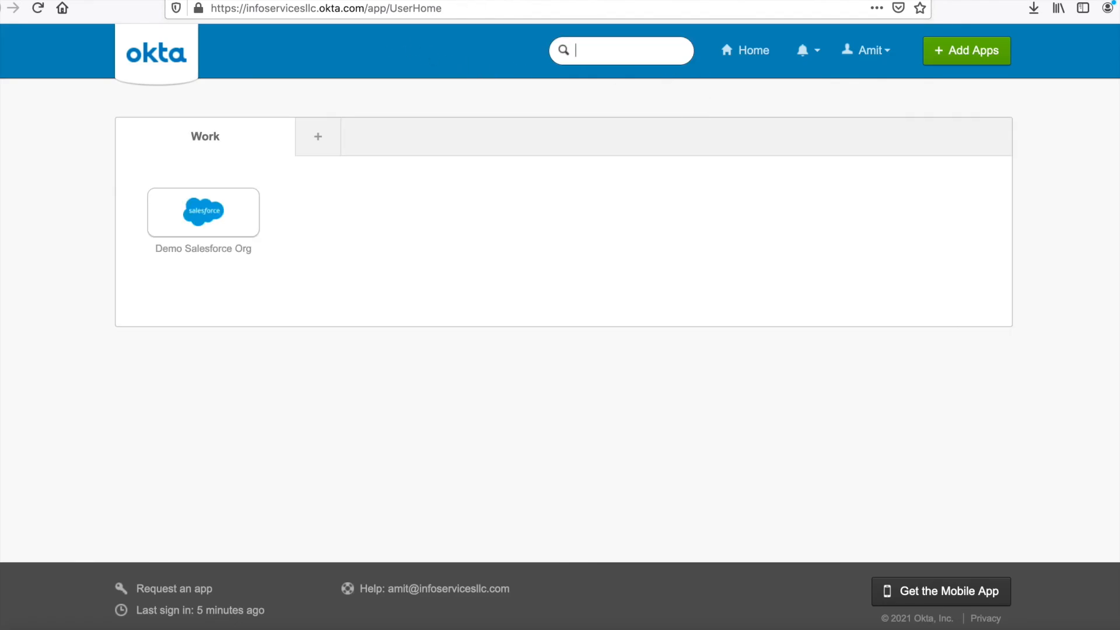
left_click(868, 53)
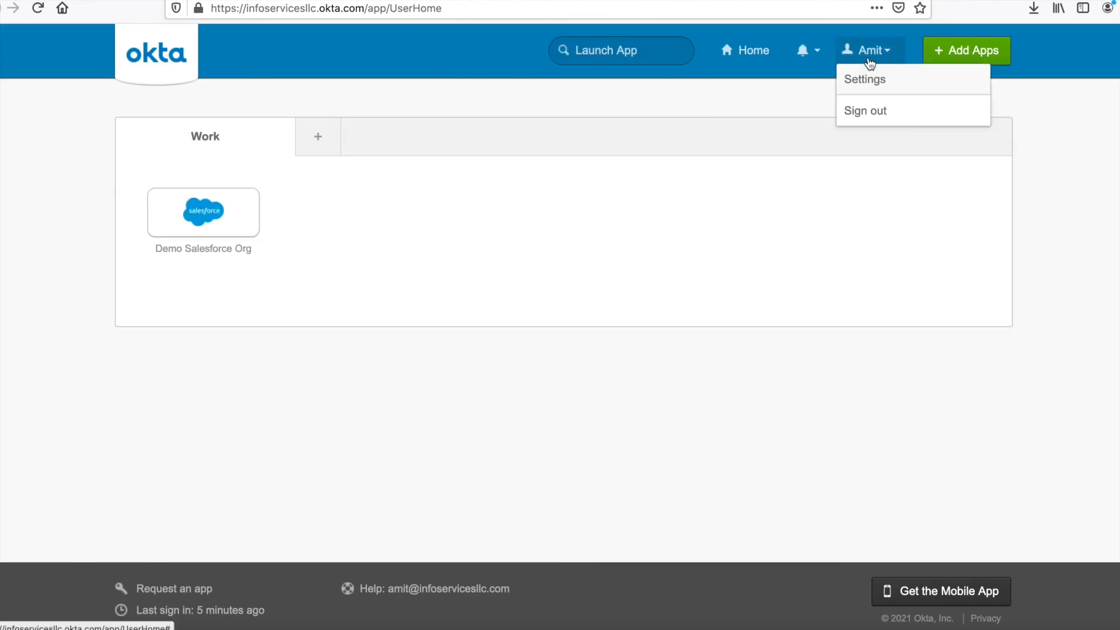
left_click(868, 111)
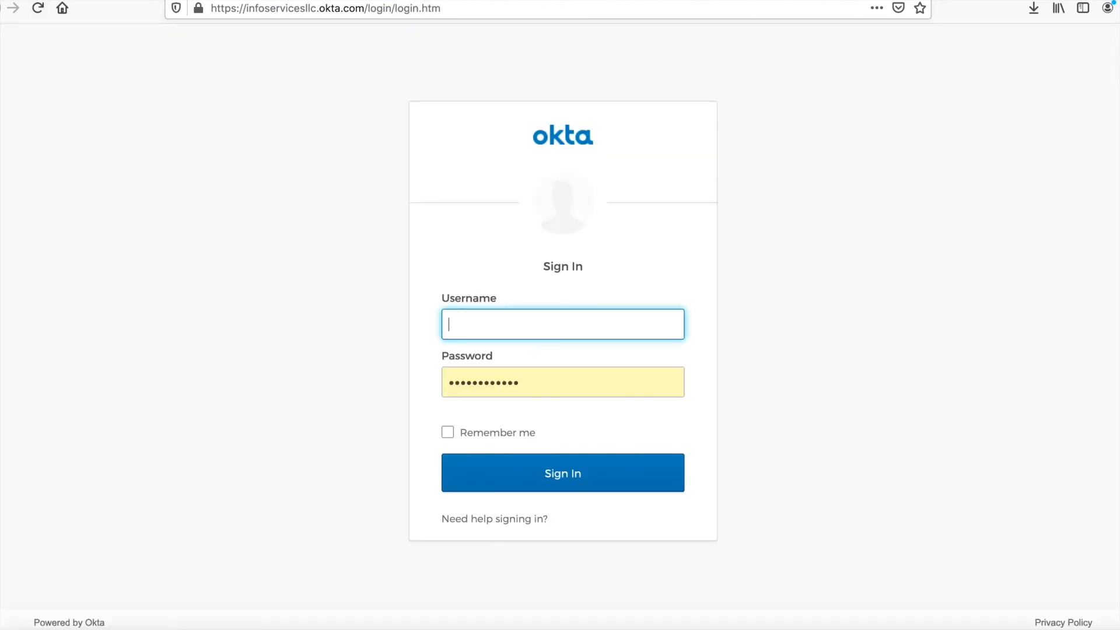
Step: Load the org's My Domain login page in a new tab and clear the prefilled username
key("ctrl+t")
key("ctrl+v")
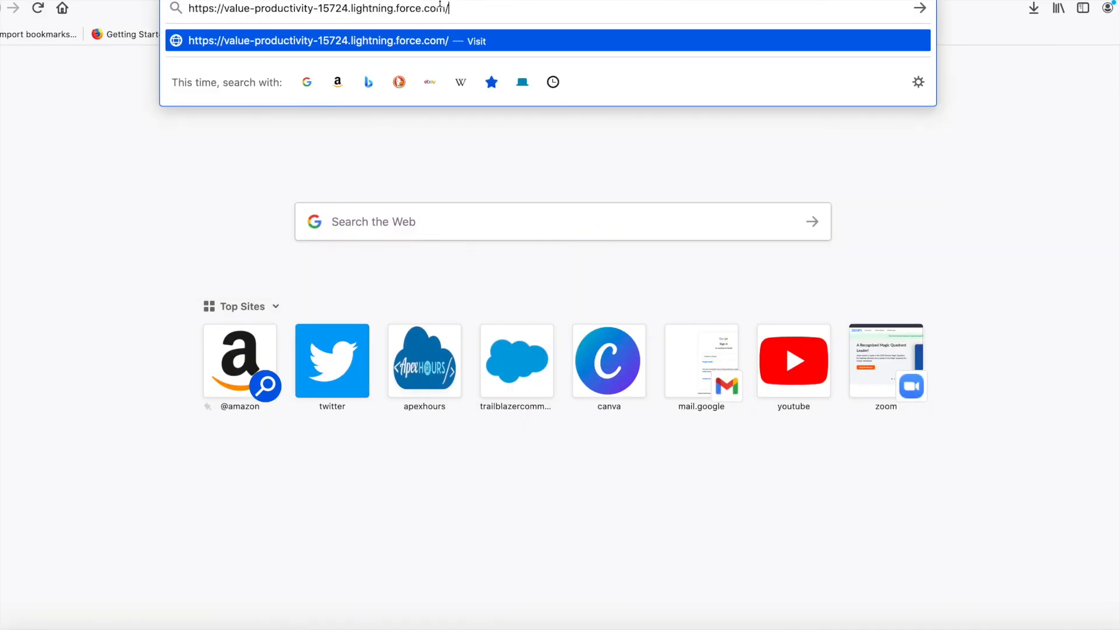
key("Return")
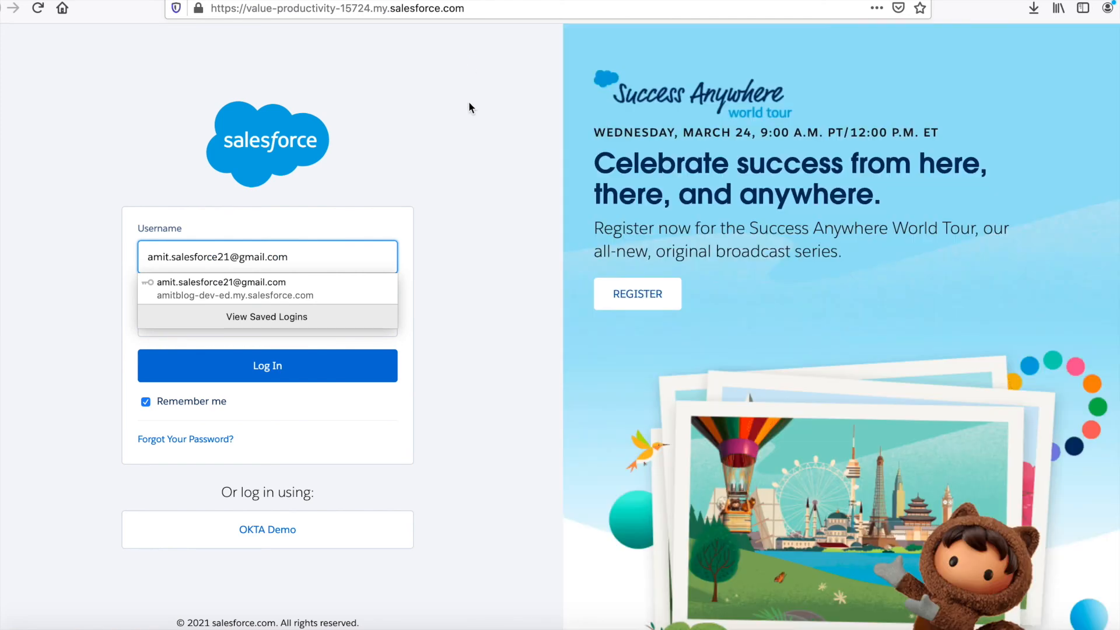
left_click(469, 108)
triple_click(305, 245)
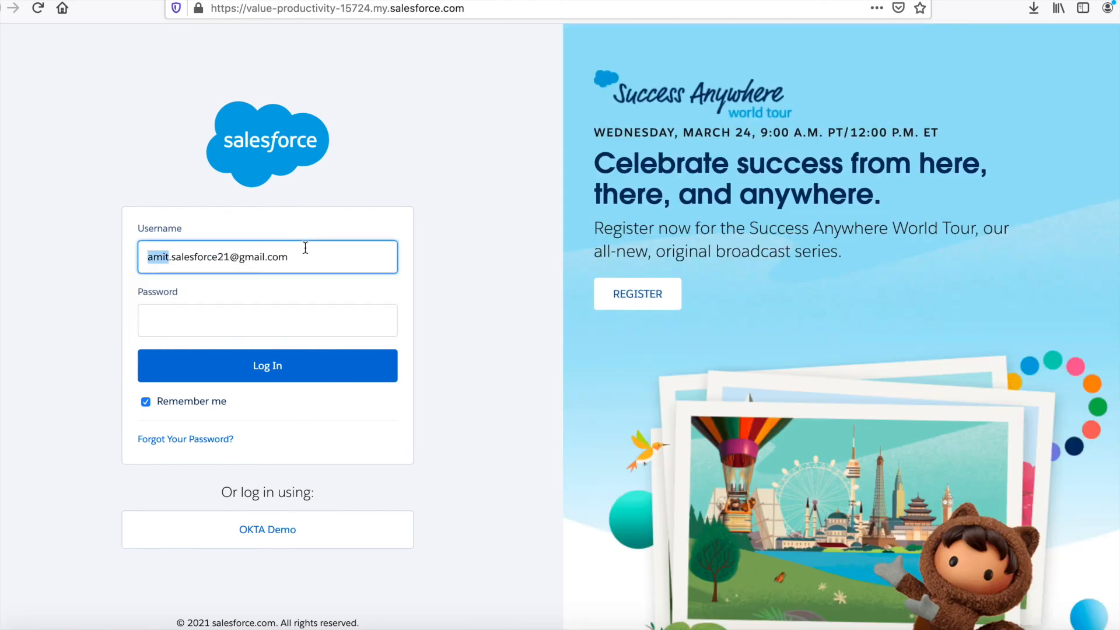
key("BackSpace")
left_click(443, 154)
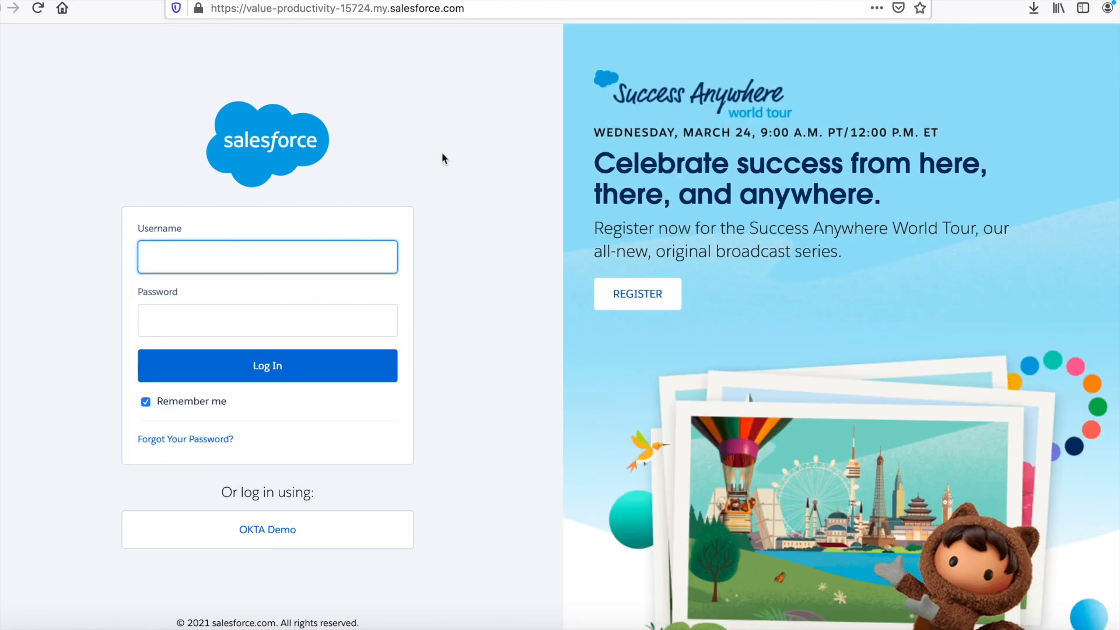
Step: Choose OKTA Demo on the login page and enter the Okta user's username and password
left_click(251, 535)
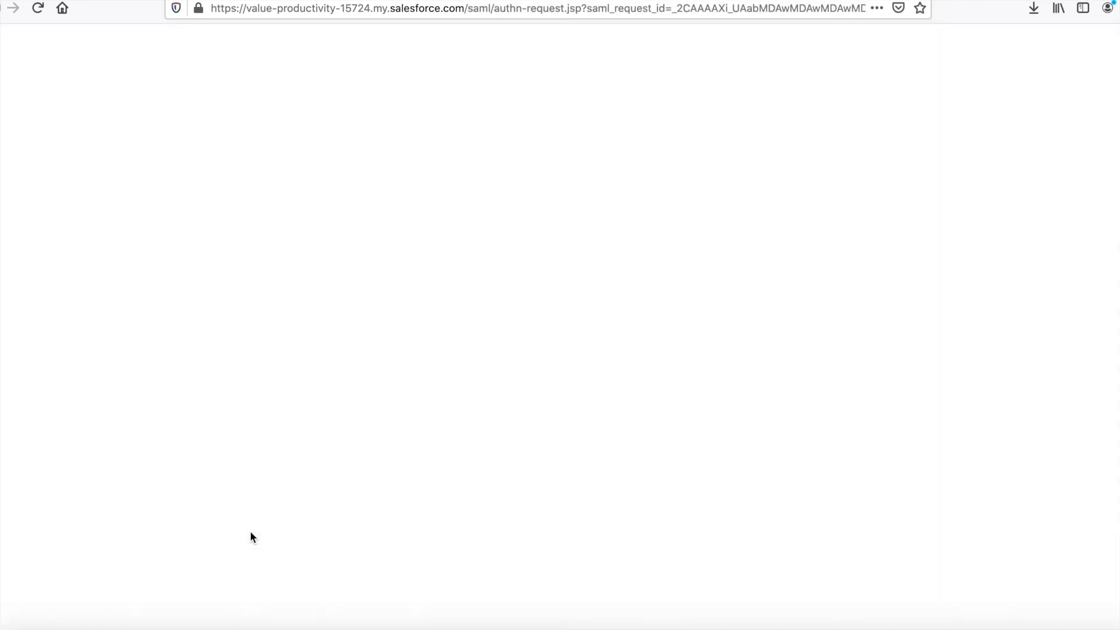
left_click(476, 413)
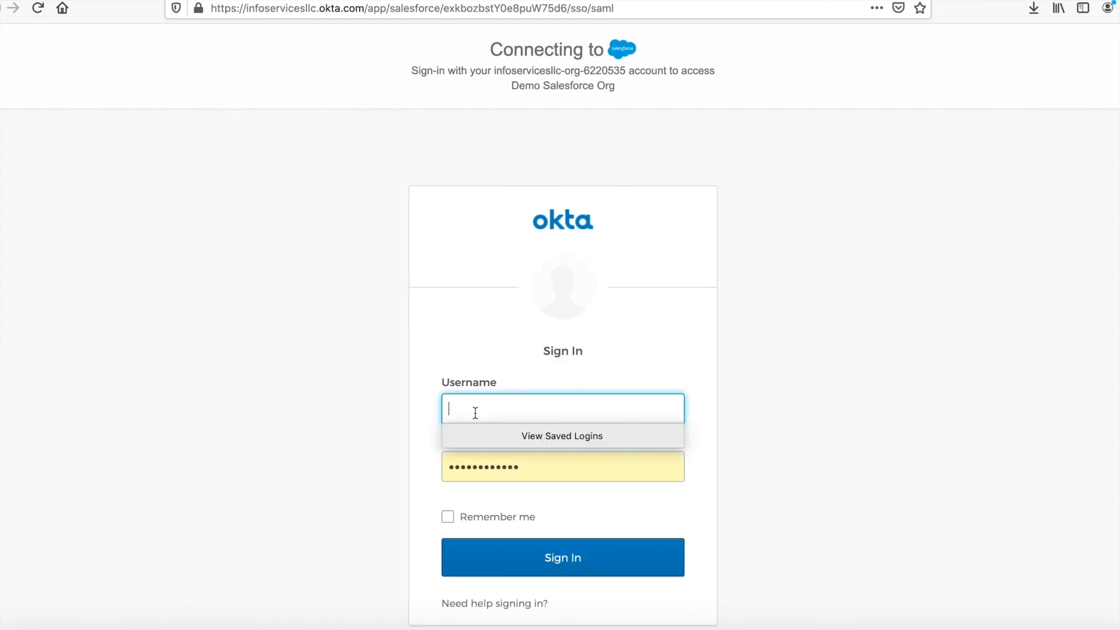
left_click(428, 396)
left_click(453, 401)
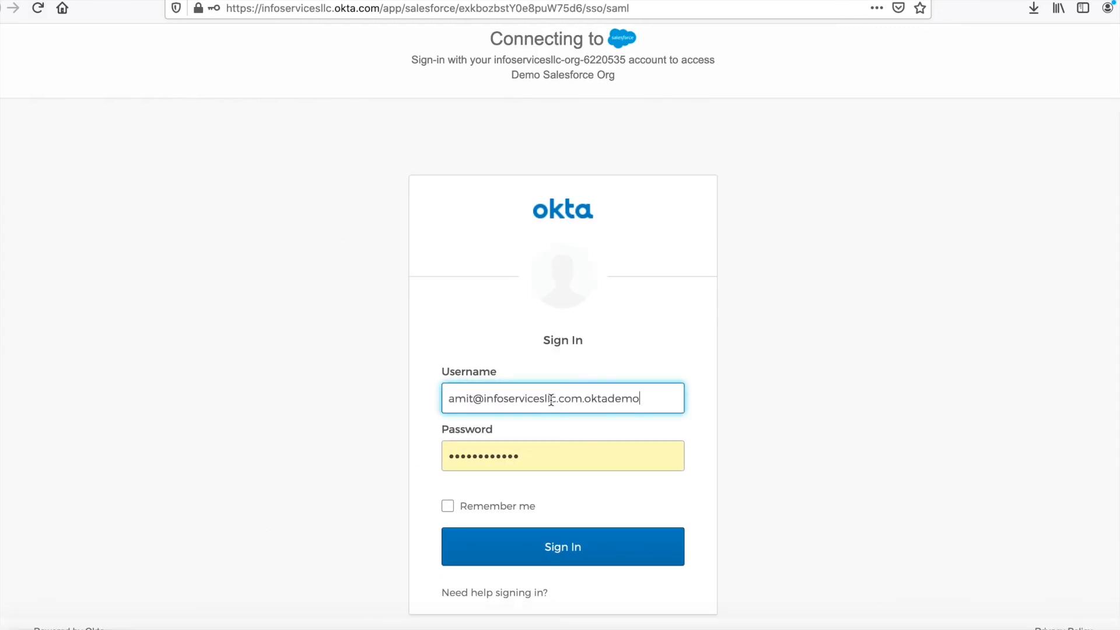
double_click(619, 431)
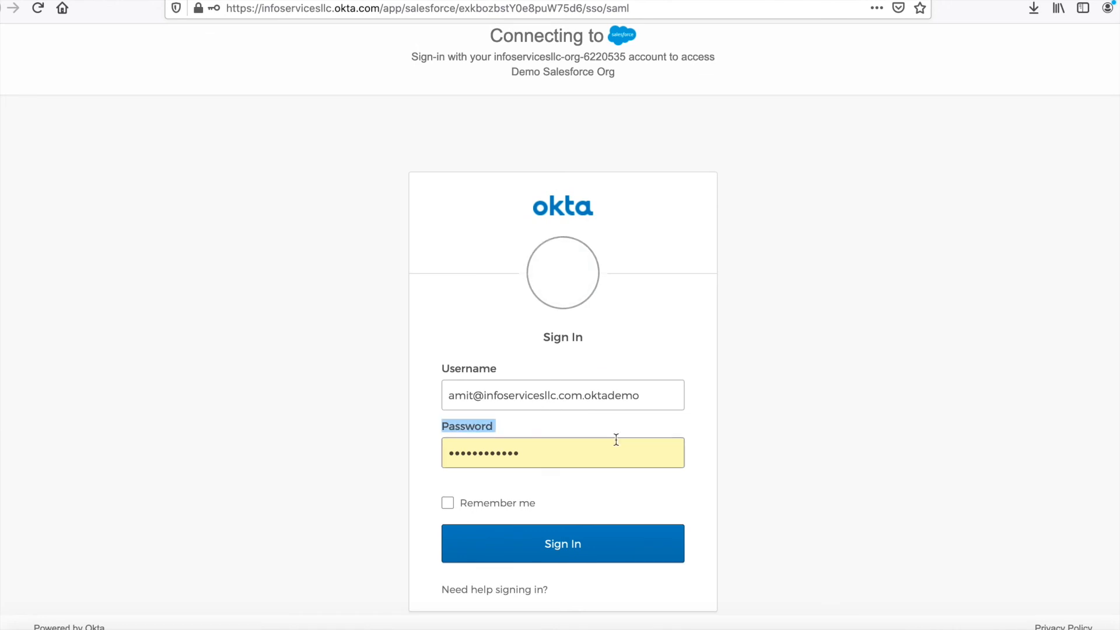
double_click(616, 440)
type("••••••••")
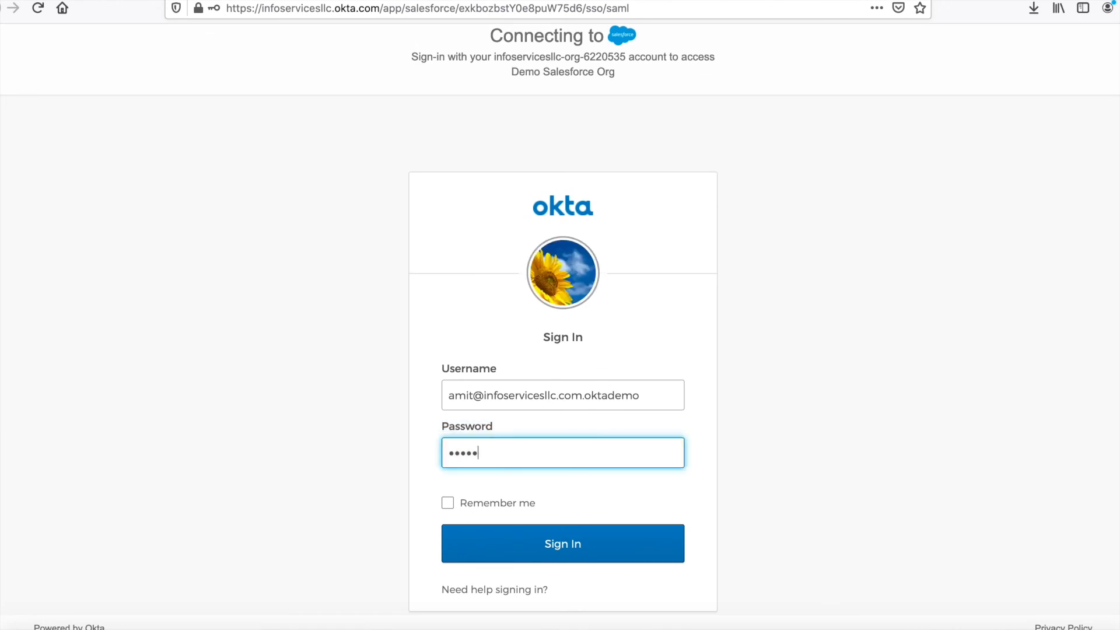
type("•••")
Step: Sign in, decline saving the login, and confirm Salesforce's App Launcher appears
left_click(552, 543)
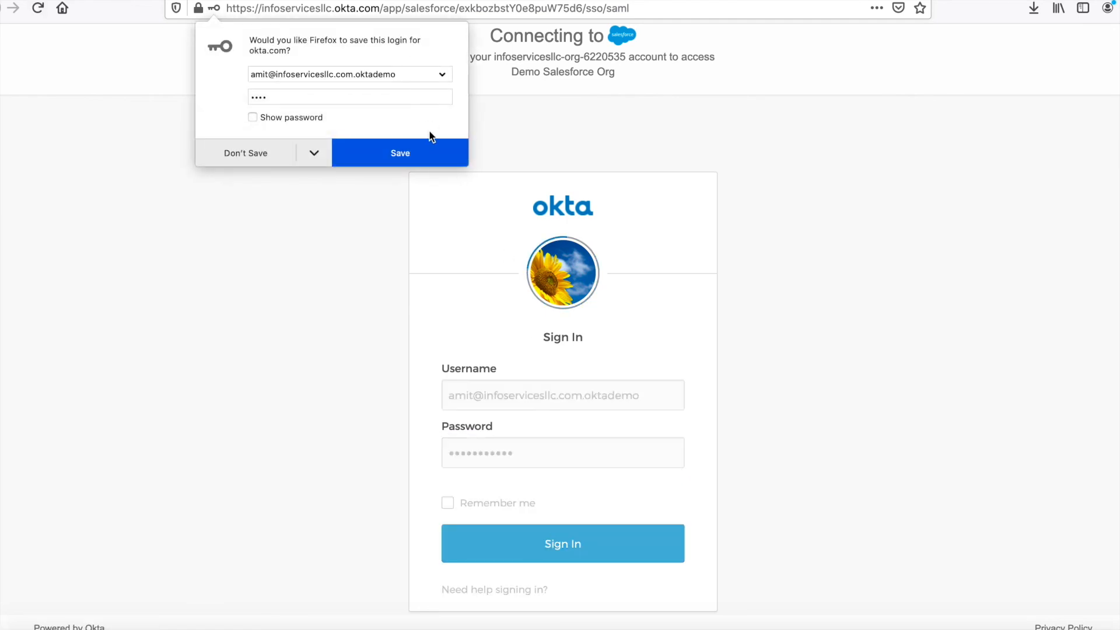
left_click(246, 154)
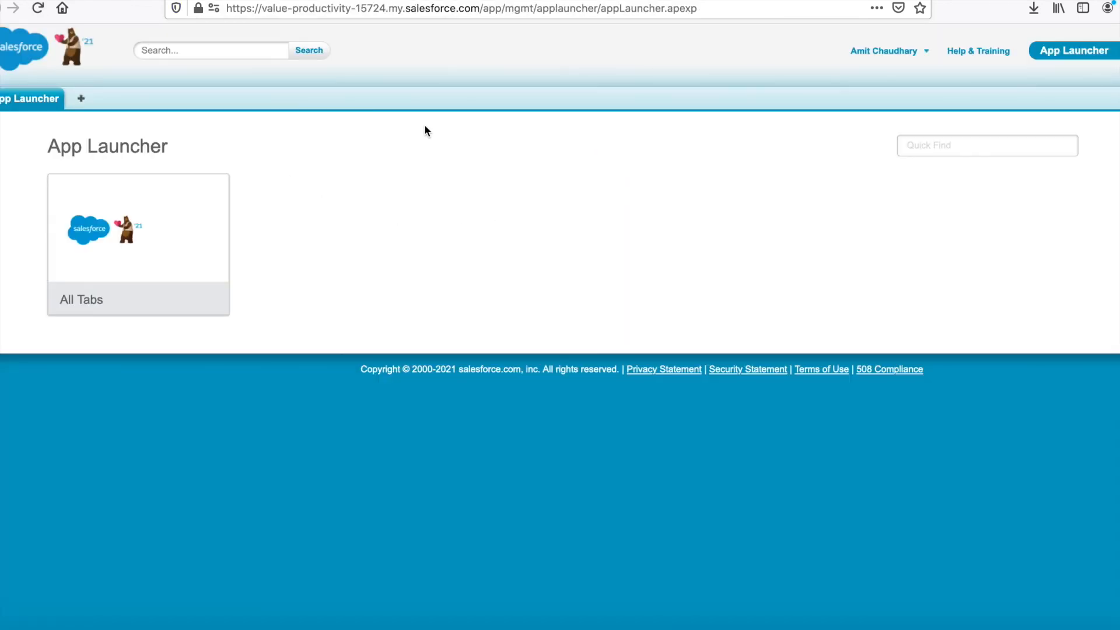
triple_click(141, 137)
triple_click(102, 144)
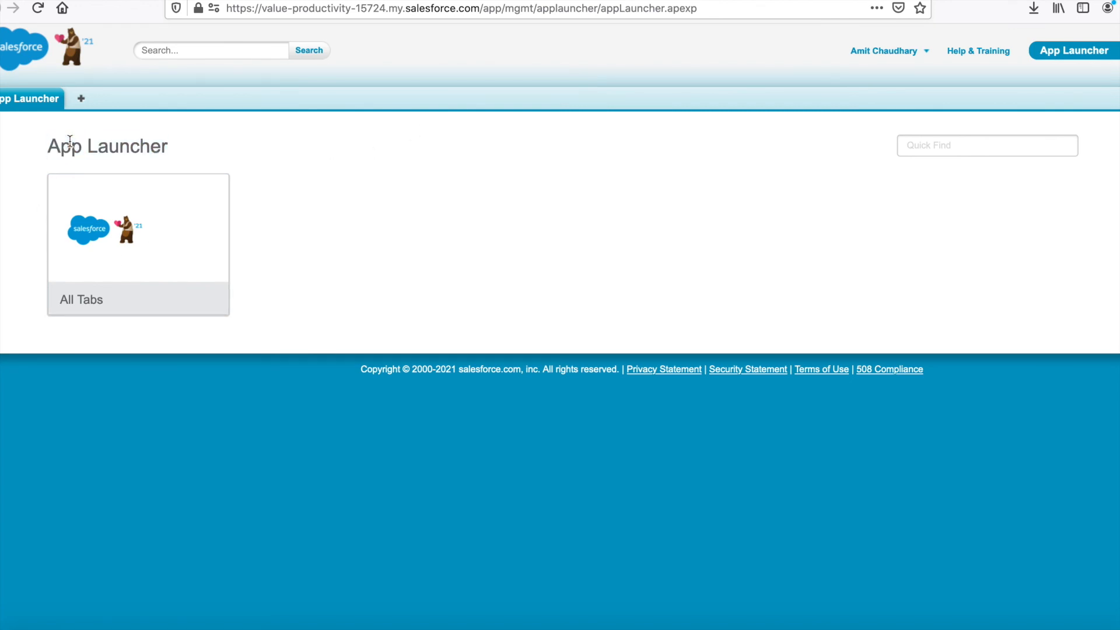